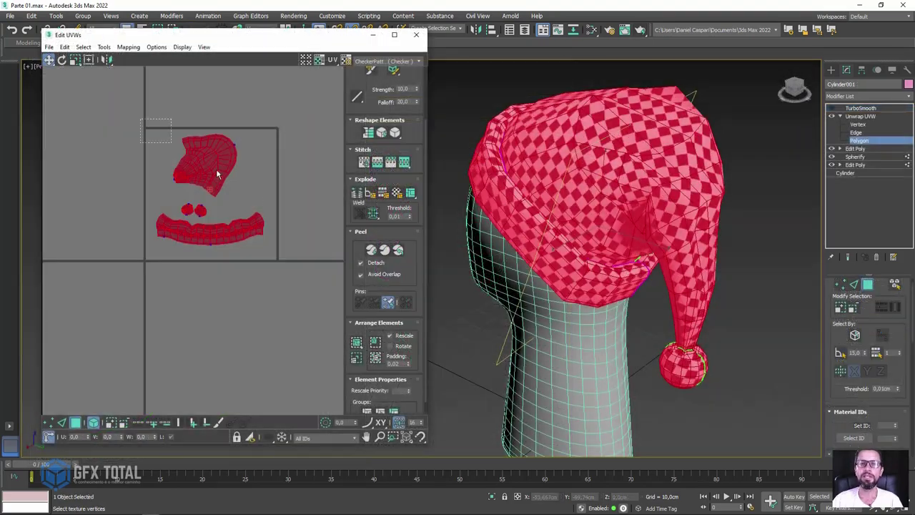
Step: Close the Edit UVWs window and orbit around the finished Santa hat, viewing it from above
{"action": "left_click", "coordinate": [416, 34]}
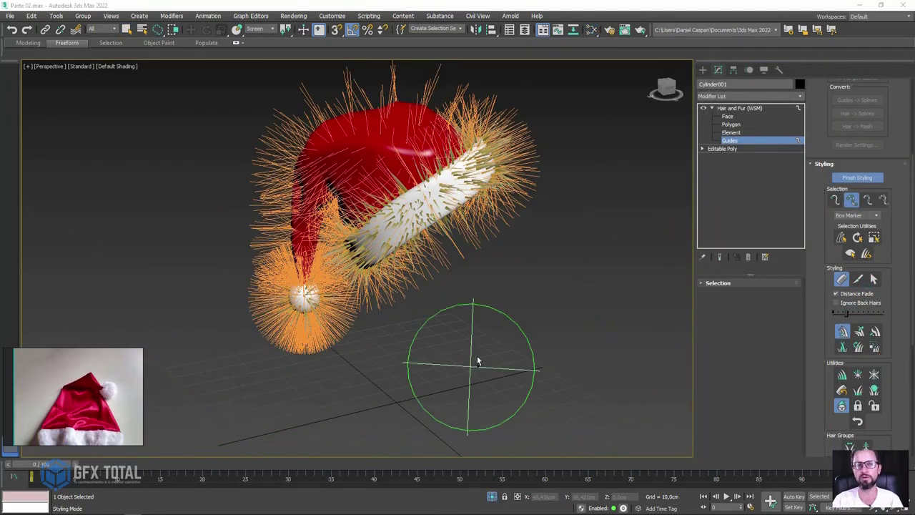
{"action": "mouse_move", "coordinate": [476, 362]}
{"action": "middle_mouse_down", "text": "alt"}
{"action": "mouse_move", "coordinate": [631, 370]}
{"action": "mouse_move", "coordinate": [644, 285]}
{"action": "mouse_move", "coordinate": [569, 229]}
{"action": "middle_mouse_up", "text": "alt"}
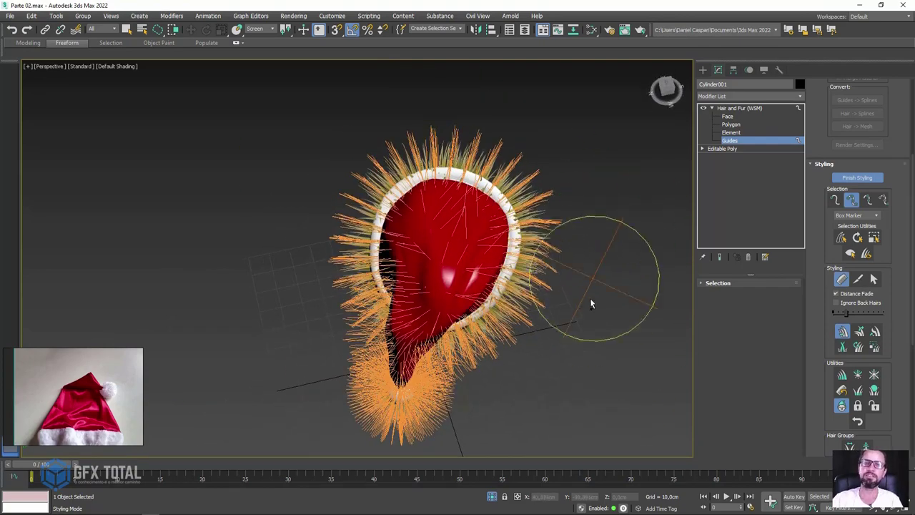
{"action": "mouse_move", "coordinate": [590, 302]}
{"action": "middle_mouse_down", "text": "alt"}
{"action": "mouse_move", "coordinate": [446, 98]}
{"action": "mouse_move", "coordinate": [319, 325]}
{"action": "middle_mouse_up", "text": "alt"}
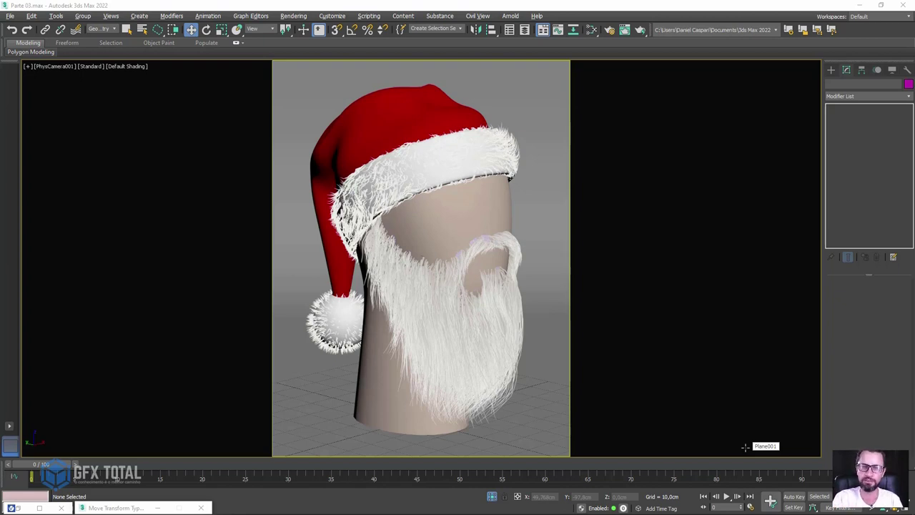
{"action": "left_click", "coordinate": [22, 498]}
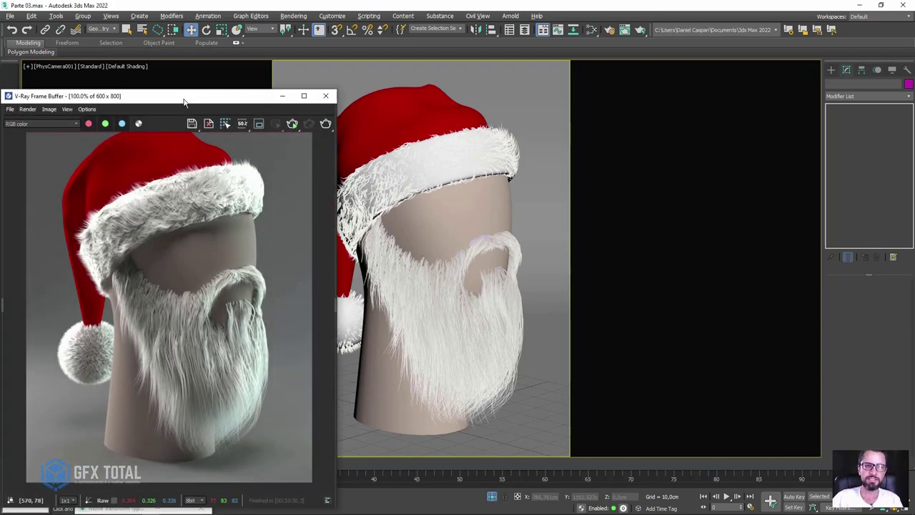
{"action": "mouse_move", "coordinate": [184, 102]}
{"action": "left_mouse_down"}
{"action": "mouse_move", "coordinate": [251, 93]}
{"action": "mouse_move", "coordinate": [207, 60]}
{"action": "left_mouse_up"}
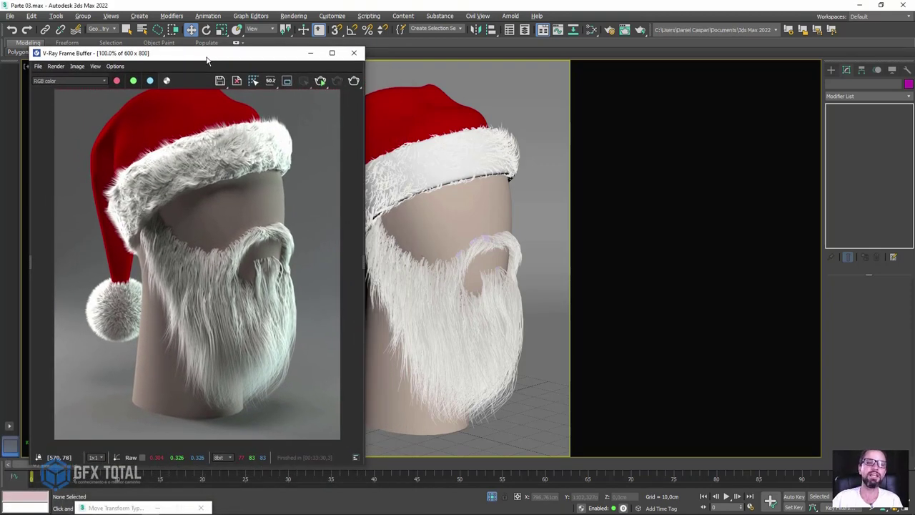
{"action": "left_click", "coordinate": [253, 80]}
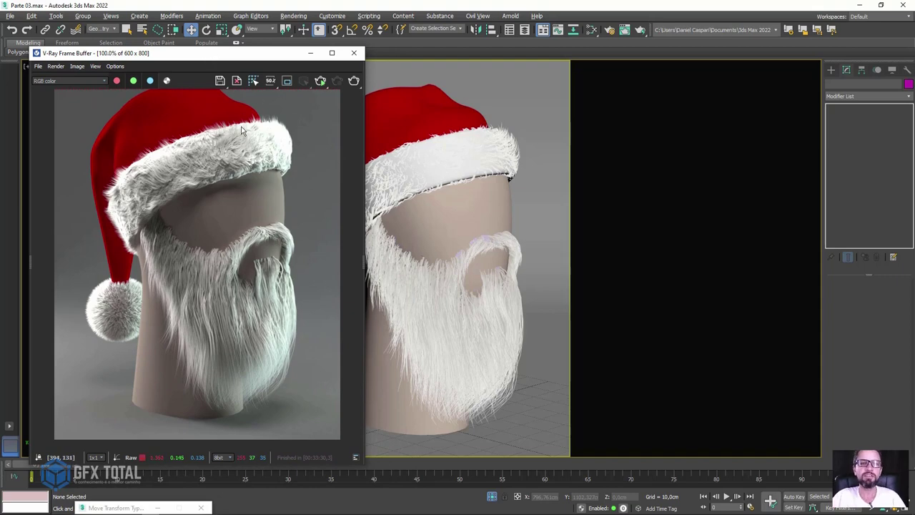
{"action": "mouse_move", "coordinate": [259, 128]}
{"action": "left_mouse_down"}
{"action": "mouse_move", "coordinate": [220, 141]}
{"action": "mouse_move", "coordinate": [256, 128]}
{"action": "left_mouse_up"}
{"action": "left_click_drag", "start_coordinate": [162, 107], "coordinate": [171, 102]}
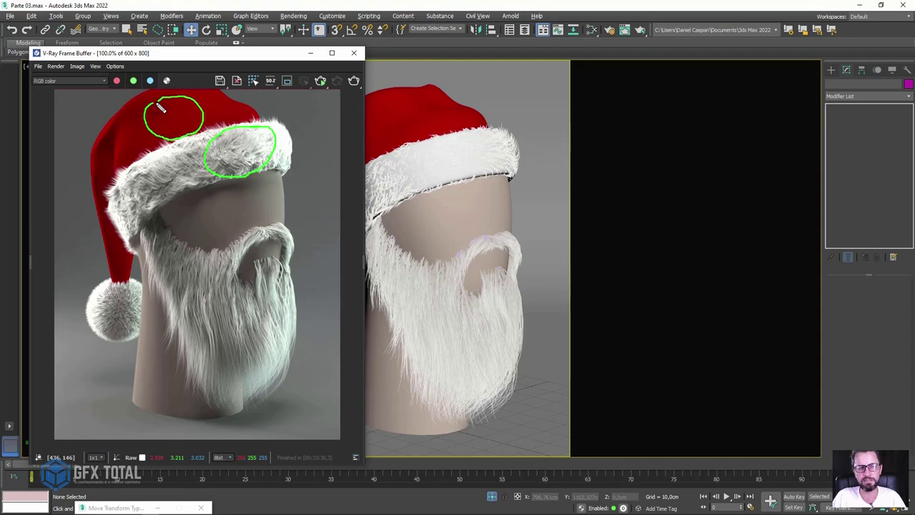
{"action": "left_click_drag", "start_coordinate": [135, 300], "coordinate": [131, 297]}
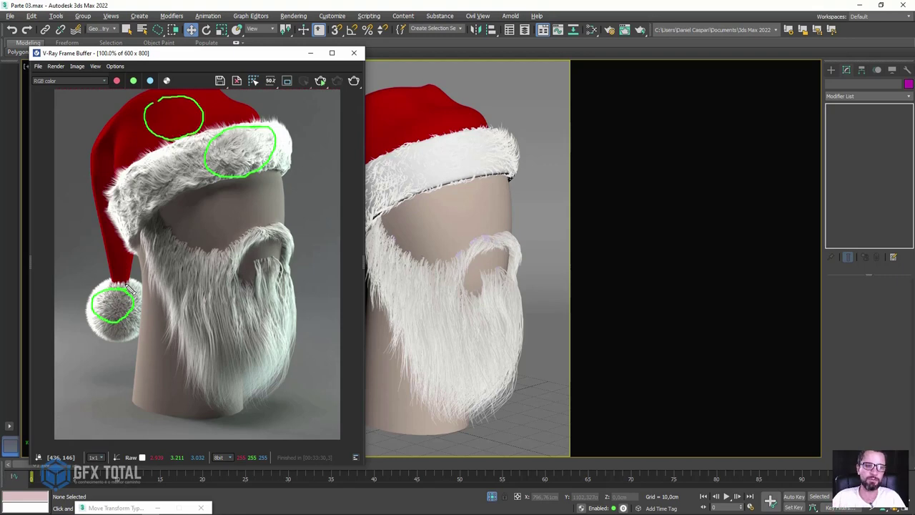
{"action": "left_click_drag", "start_coordinate": [213, 159], "coordinate": [135, 183]}
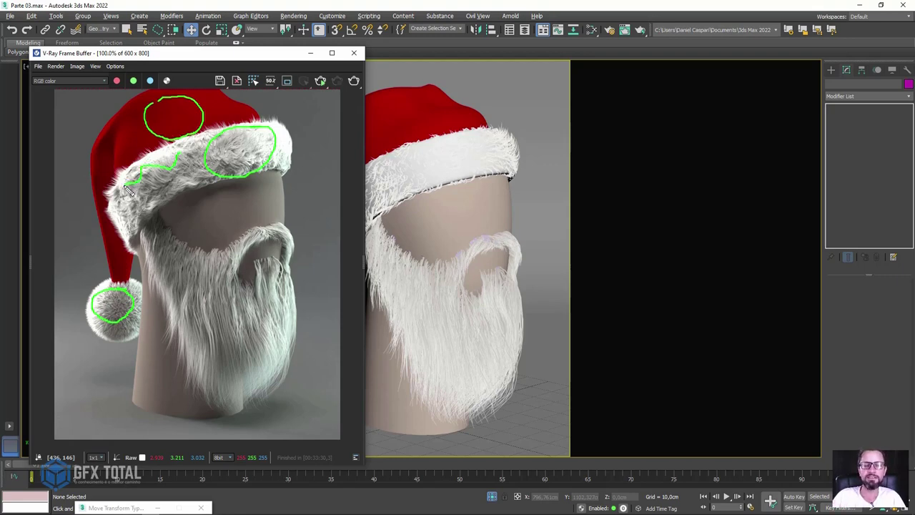
{"action": "key", "text": "Escape"}
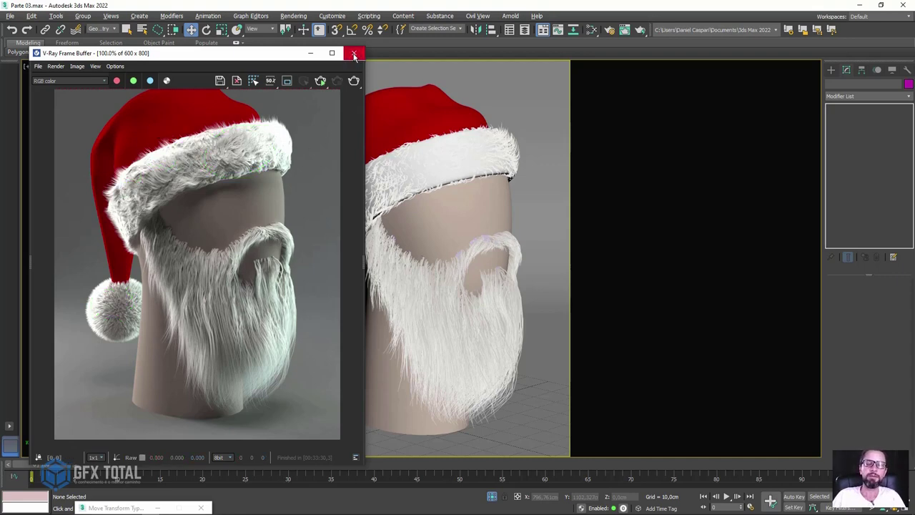
Step: Close the render window and reset 3ds Max to an empty scene without saving
{"action": "left_click", "coordinate": [353, 54]}
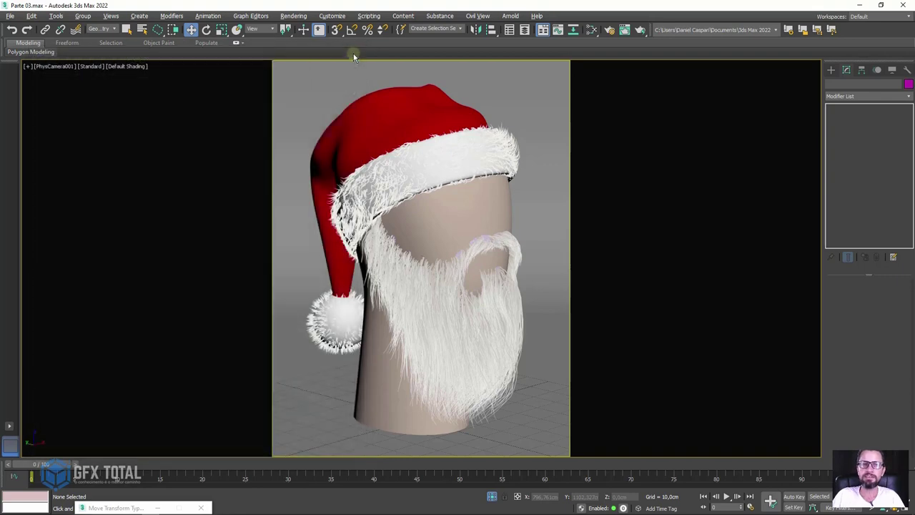
{"action": "left_click", "coordinate": [10, 16]}
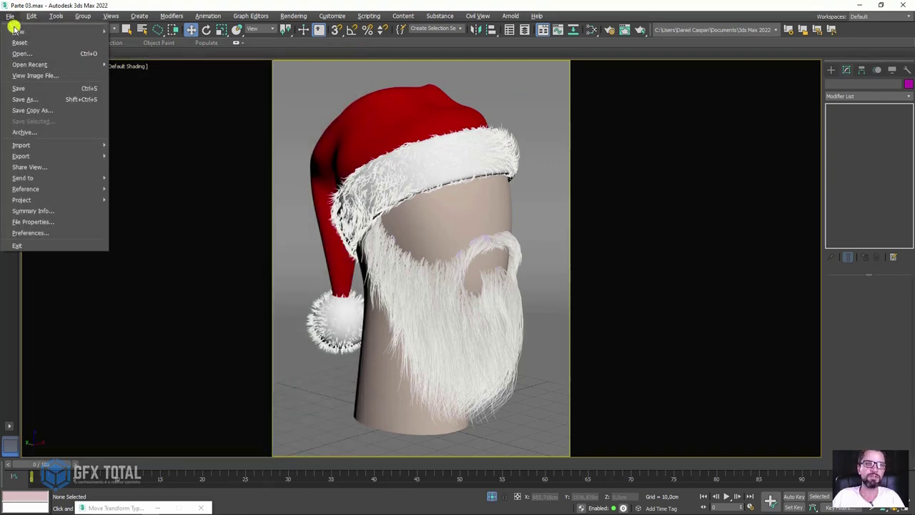
{"action": "left_click", "coordinate": [26, 41]}
{"action": "left_click", "coordinate": [461, 279]}
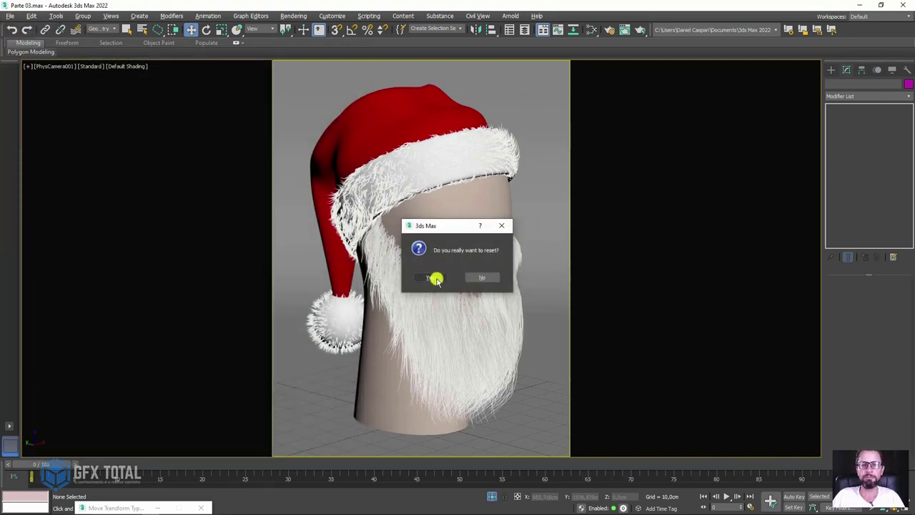
{"action": "left_click", "coordinate": [438, 279]}
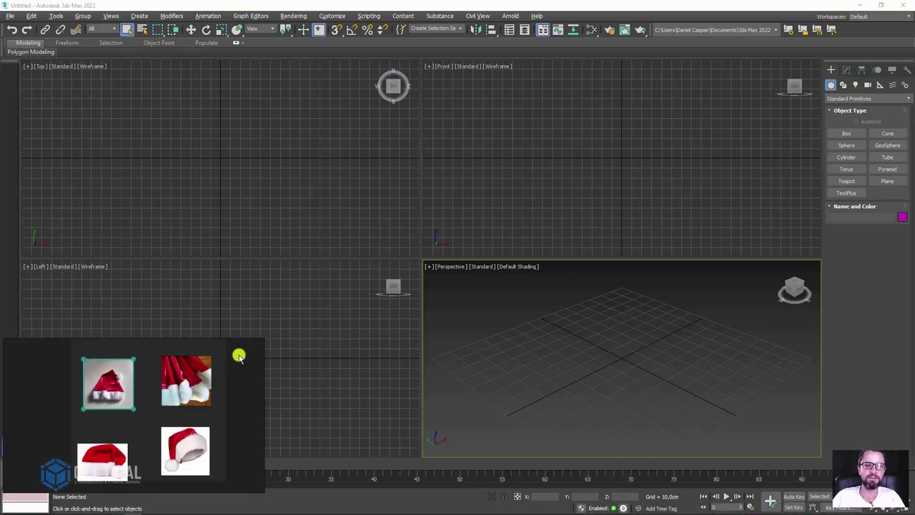
Step: Enlarge the PureRef board over the viewports and view the first and lower-left hat photos
{"action": "left_click_drag", "start_coordinate": [261, 338], "coordinate": [604, 52]}
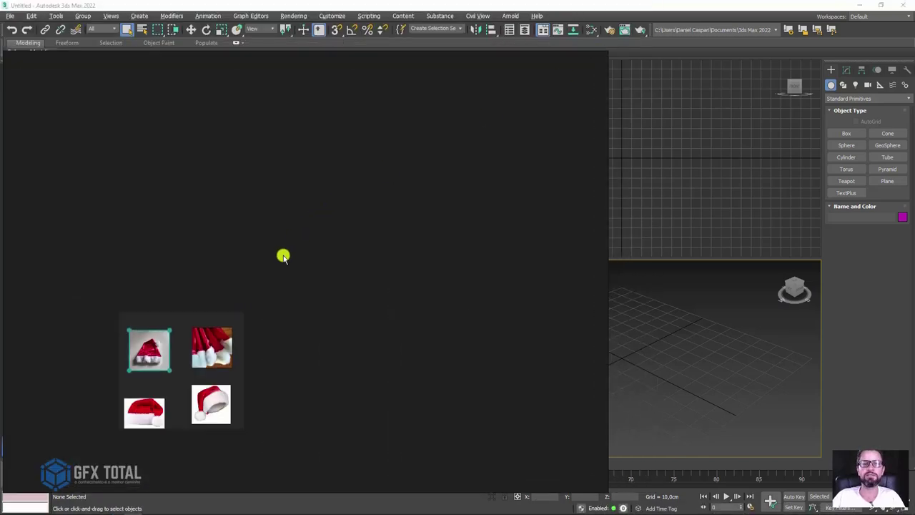
{"action": "double_click", "coordinate": [145, 345]}
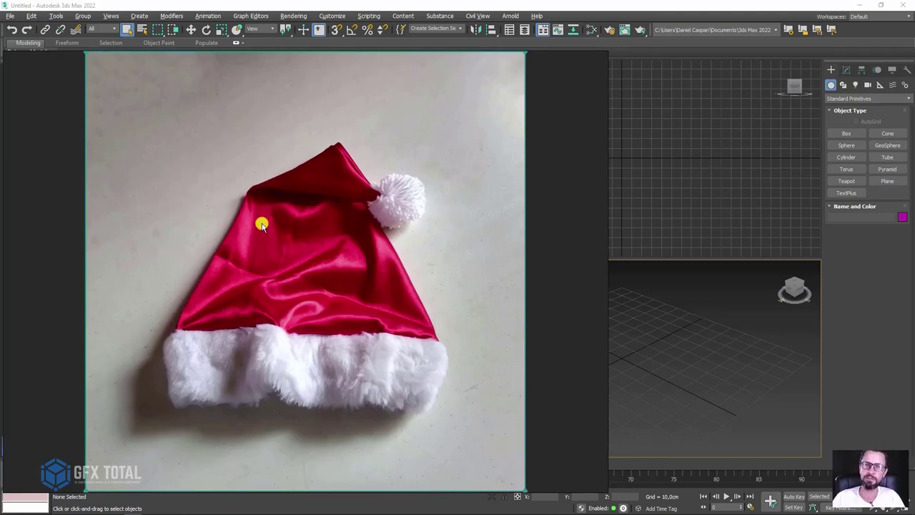
{"action": "double_click", "coordinate": [261, 216]}
{"action": "middle_click_drag", "start_coordinate": [393, 279], "coordinate": [274, 236]}
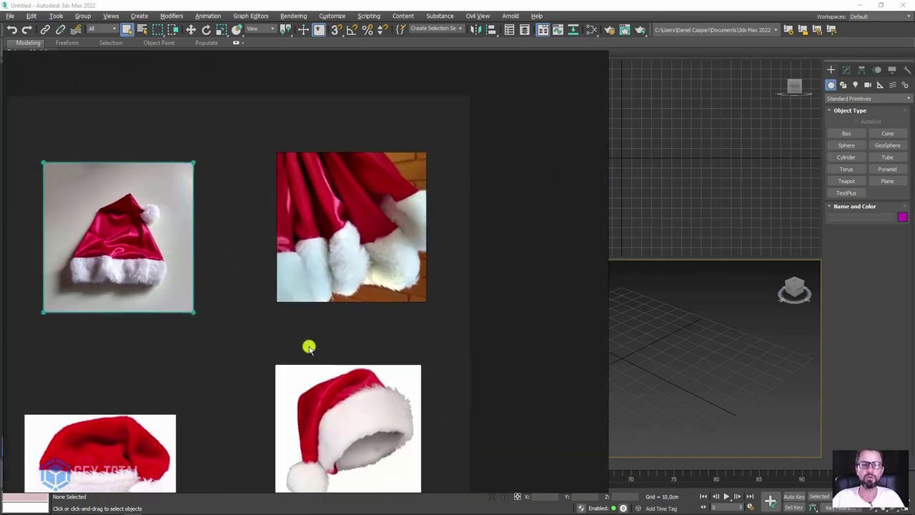
{"action": "middle_click_drag", "start_coordinate": [308, 348], "coordinate": [407, 179]}
{"action": "double_click", "coordinate": [198, 290]}
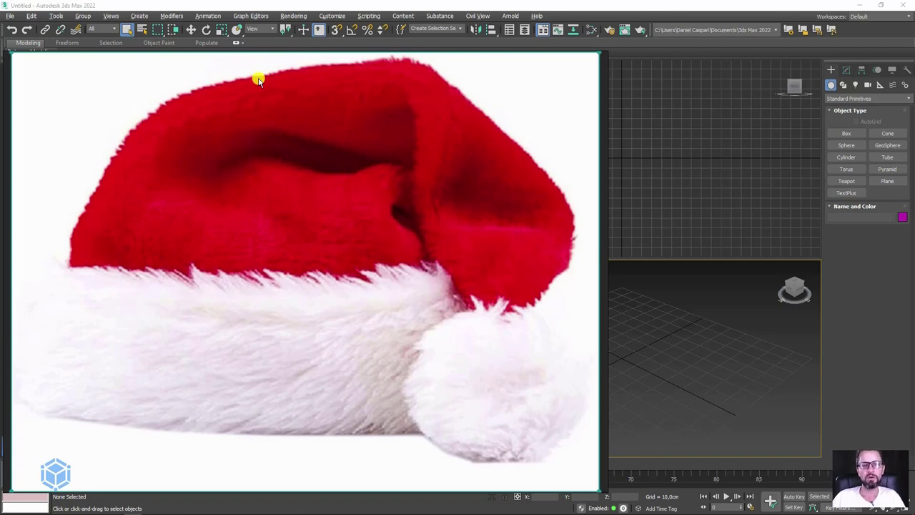
Step: Move to the white-trimmed hat photo and mark where the red meets the white fur
{"action": "middle_click_drag", "start_coordinate": [198, 92], "coordinate": [213, 164]}
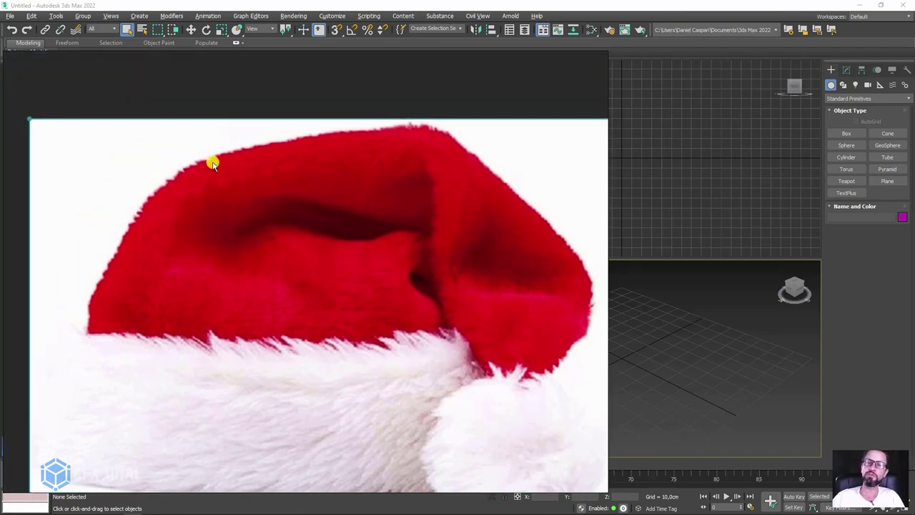
{"action": "scroll", "coordinate": [213, 164], "scroll_direction": "down", "scroll_amount": 3}
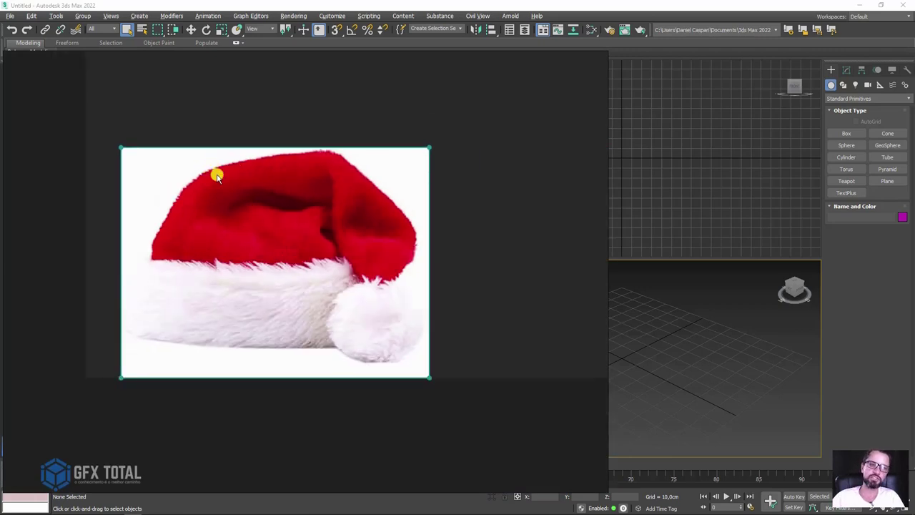
{"action": "scroll", "coordinate": [213, 171], "scroll_direction": "down", "scroll_amount": 3}
{"action": "middle_click_drag", "start_coordinate": [380, 177], "coordinate": [200, 269]}
{"action": "left_click", "coordinate": [200, 270]}
{"action": "scroll", "coordinate": [211, 258], "scroll_direction": "up", "scroll_amount": 3}
{"action": "scroll", "coordinate": [224, 231], "scroll_direction": "up", "scroll_amount": 3}
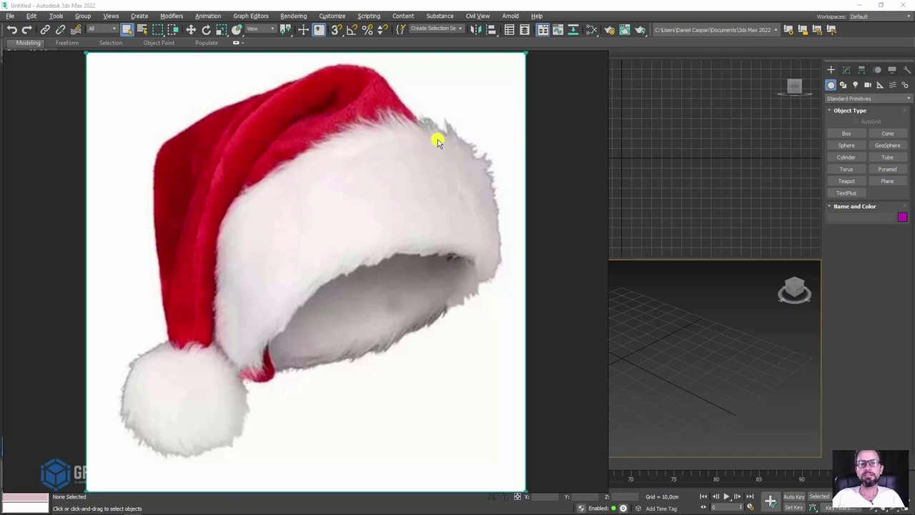
{"action": "mouse_move", "coordinate": [434, 141]}
{"action": "left_mouse_down"}
{"action": "mouse_move", "coordinate": [382, 107]}
{"action": "mouse_move", "coordinate": [423, 142]}
{"action": "left_mouse_up"}
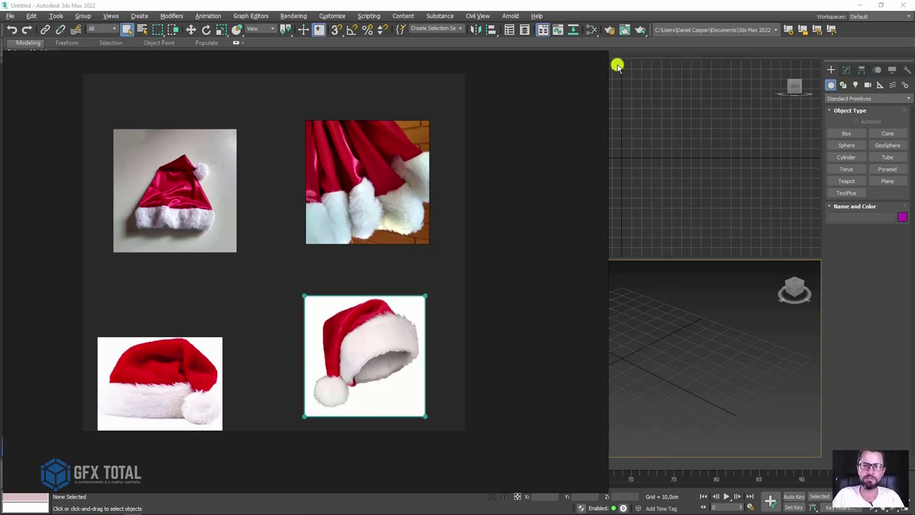
Step: Shrink the reference board to reveal the viewports and zoom in on the hat photo
{"action": "left_click_drag", "start_coordinate": [606, 53], "coordinate": [369, 228]}
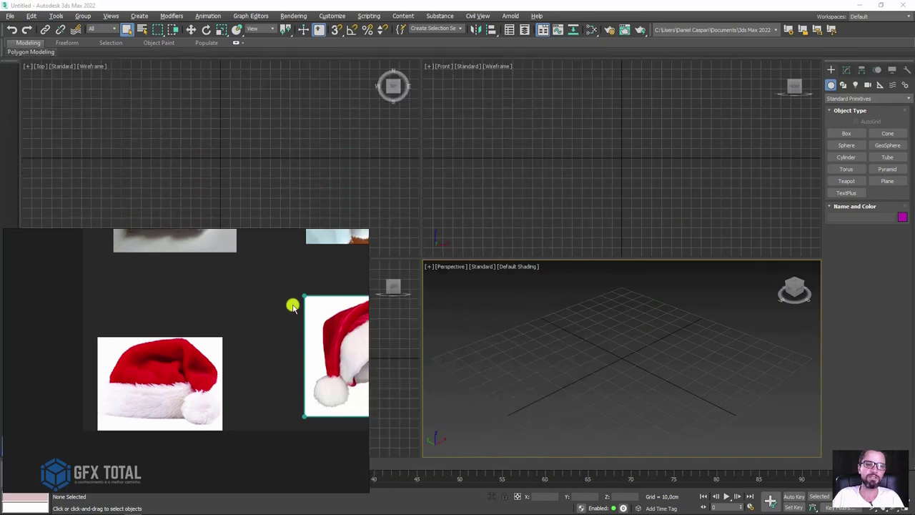
{"action": "scroll", "coordinate": [183, 405], "scroll_direction": "down", "scroll_amount": 2}
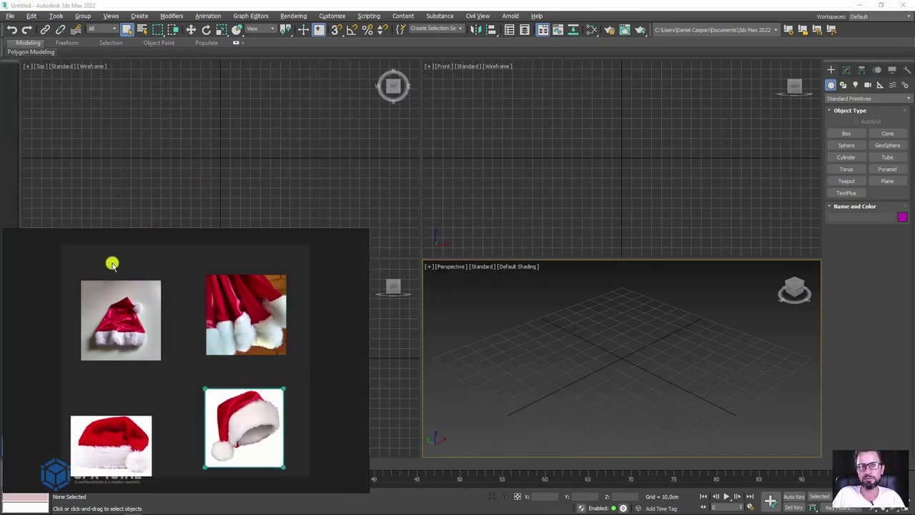
{"action": "scroll", "coordinate": [85, 336], "scroll_direction": "up", "scroll_amount": 2}
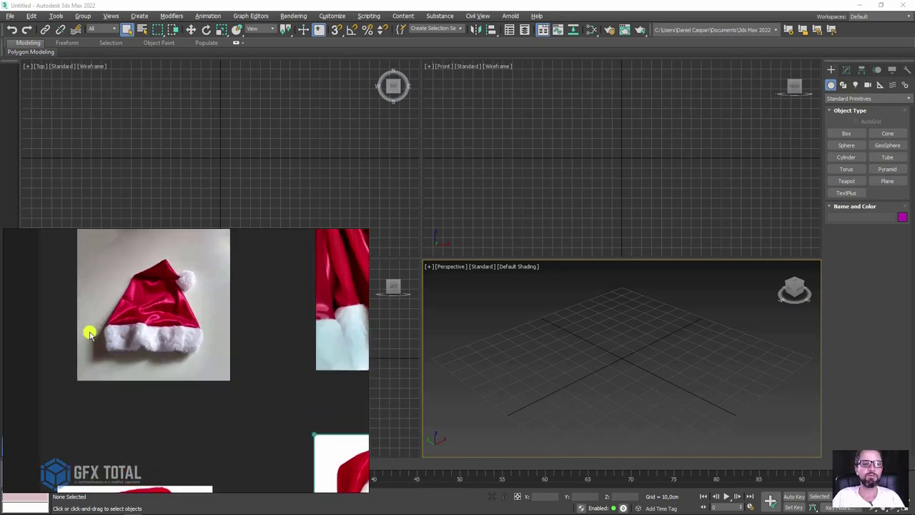
{"action": "scroll", "coordinate": [172, 329], "scroll_direction": "up", "scroll_amount": 2}
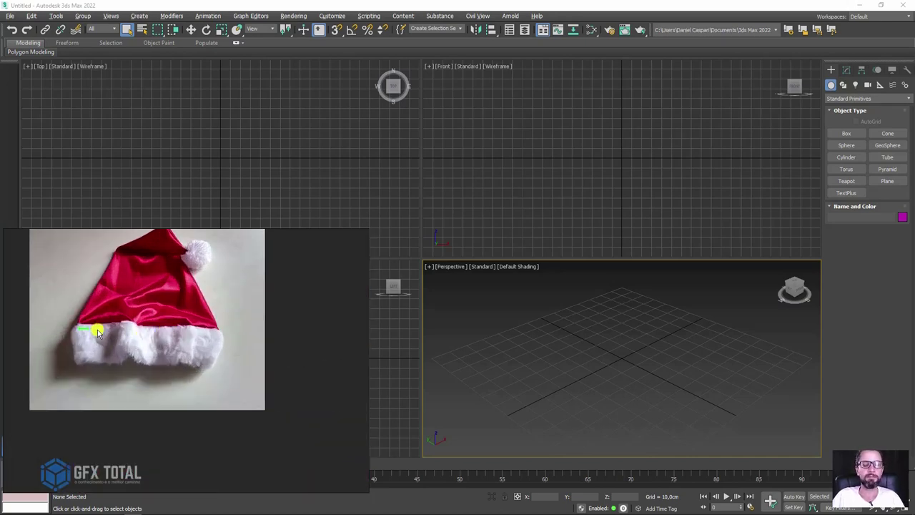
Step: Sketch the brim, cone and pompom over the hat photo, clear the strokes, then switch to the browser
{"action": "left_click_drag", "start_coordinate": [78, 329], "coordinate": [205, 335]}
{"action": "mouse_move", "coordinate": [140, 345]}
{"action": "left_mouse_down"}
{"action": "mouse_move", "coordinate": [77, 327]}
{"action": "mouse_move", "coordinate": [77, 362]}
{"action": "mouse_move", "coordinate": [204, 373]}
{"action": "mouse_move", "coordinate": [221, 343]}
{"action": "left_mouse_up"}
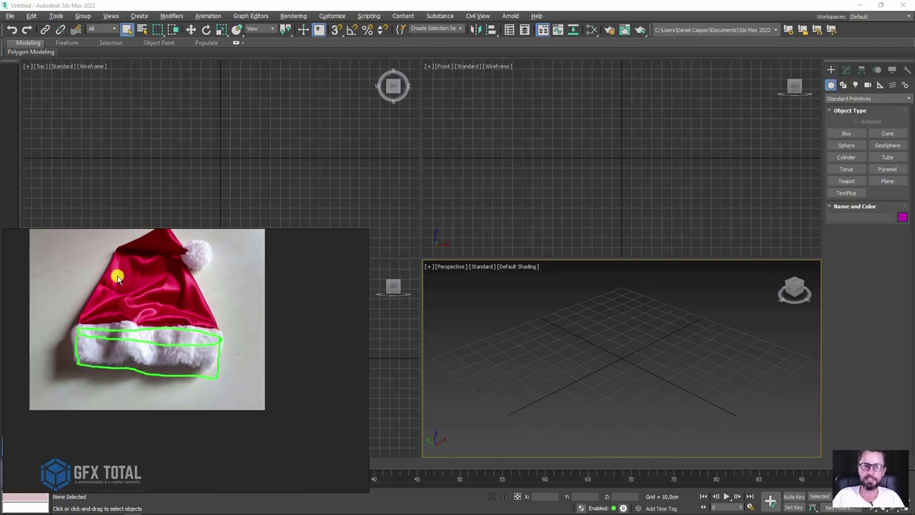
{"action": "mouse_move", "coordinate": [80, 323]}
{"action": "left_mouse_down"}
{"action": "mouse_move", "coordinate": [126, 256]}
{"action": "mouse_move", "coordinate": [166, 253]}
{"action": "mouse_move", "coordinate": [218, 333]}
{"action": "left_mouse_up"}
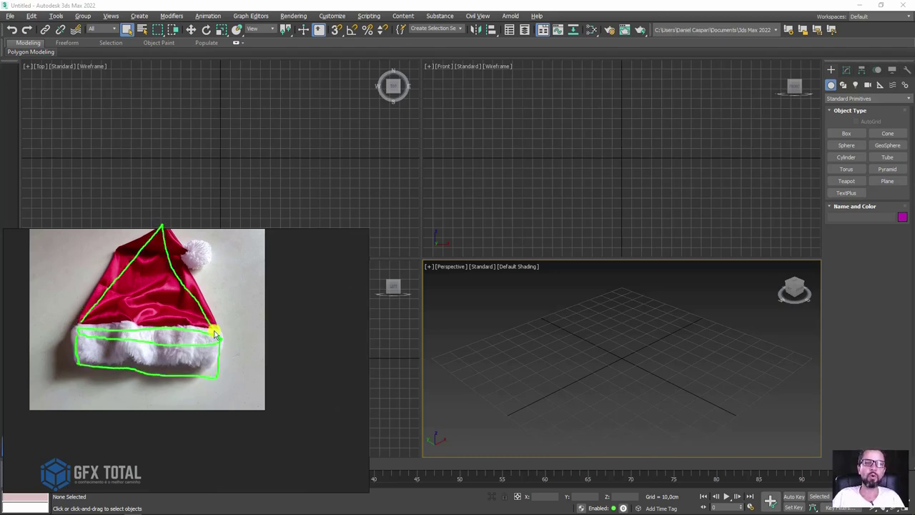
{"action": "mouse_move", "coordinate": [148, 203]}
{"action": "left_mouse_down"}
{"action": "mouse_move", "coordinate": [167, 232]}
{"action": "mouse_move", "coordinate": [164, 200]}
{"action": "left_mouse_up"}
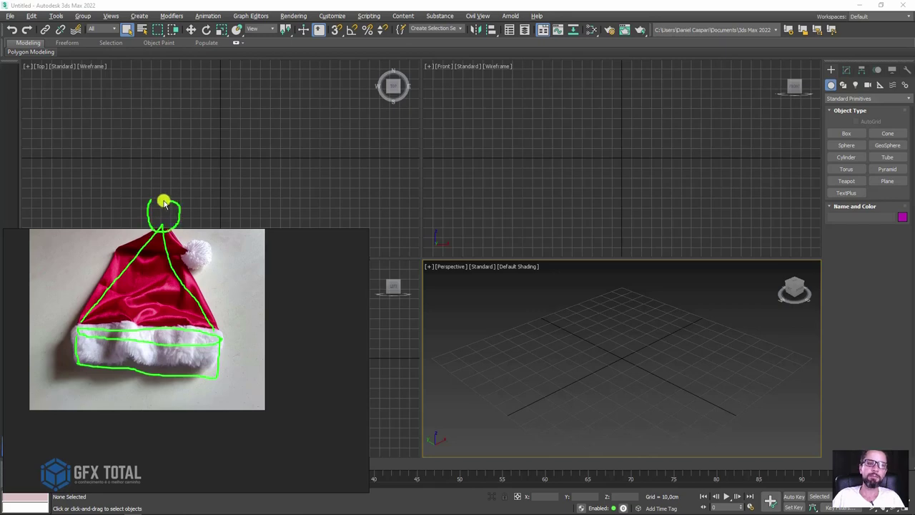
{"action": "left_click_drag", "start_coordinate": [184, 246], "coordinate": [192, 266]}
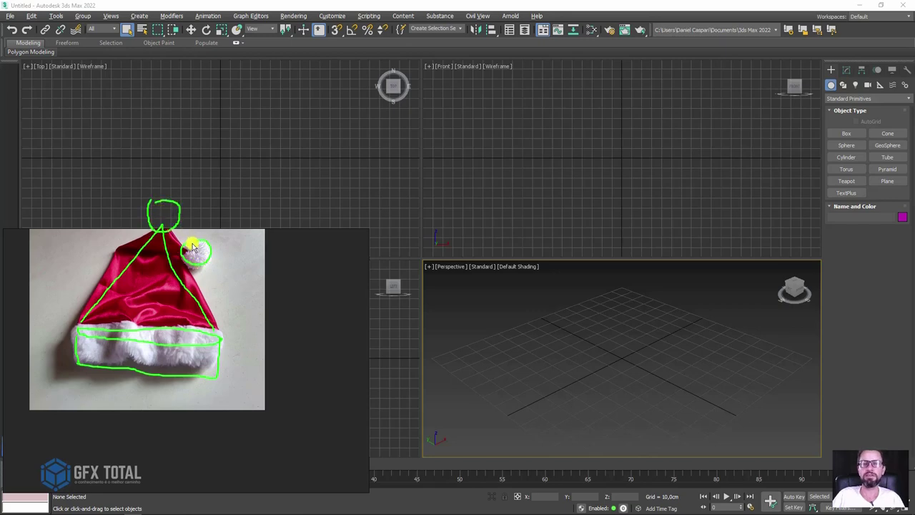
{"action": "key", "text": "Escape"}
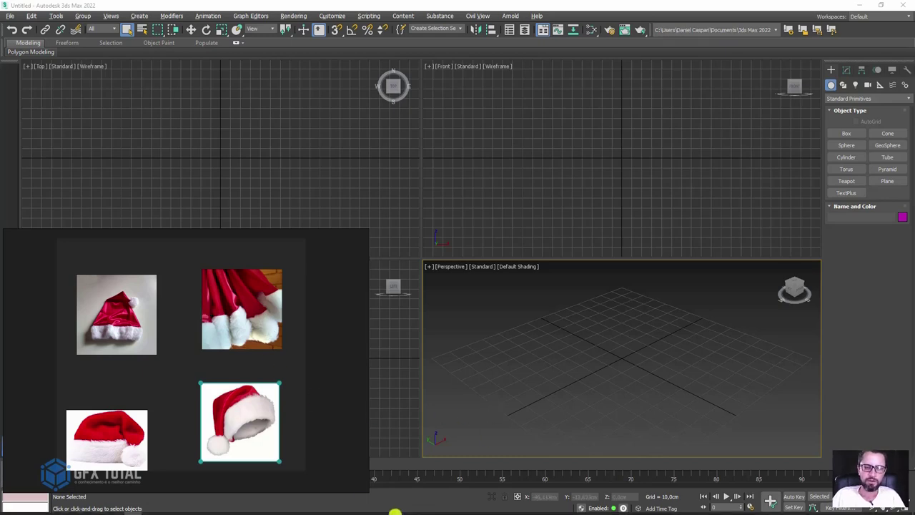
{"action": "left_click", "coordinate": [80, 507]}
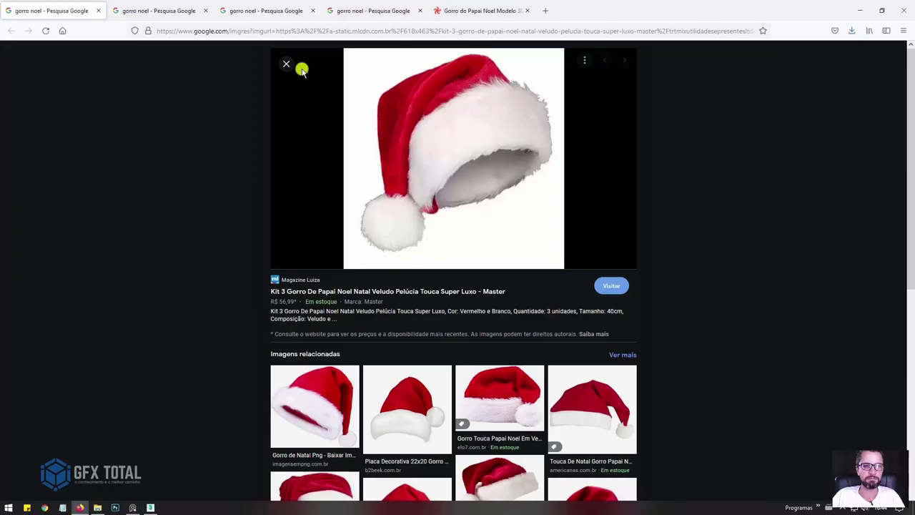
Step: Flip through the Santa hat image tabs to the TurboSquid 'Gorro do Papai Noel' model page
{"action": "left_click", "coordinate": [140, 8]}
{"action": "left_click", "coordinate": [253, 5]}
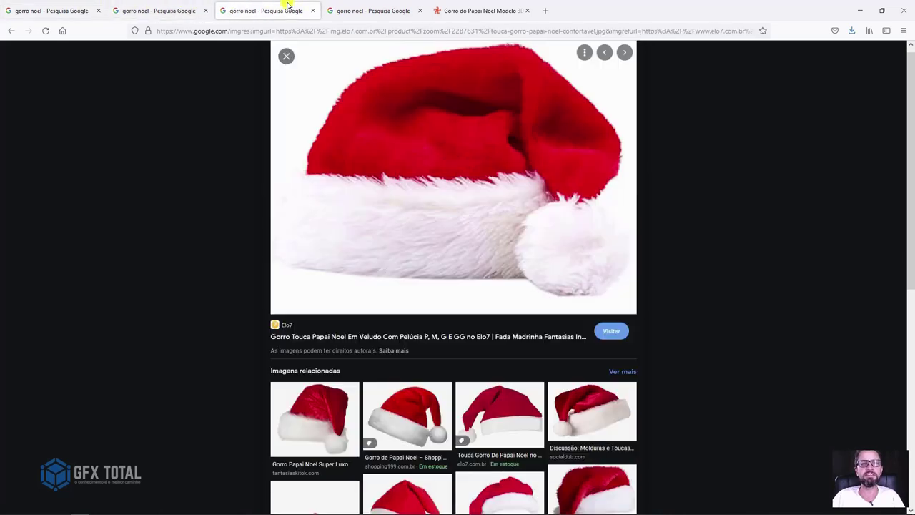
{"action": "left_click", "coordinate": [367, 7]}
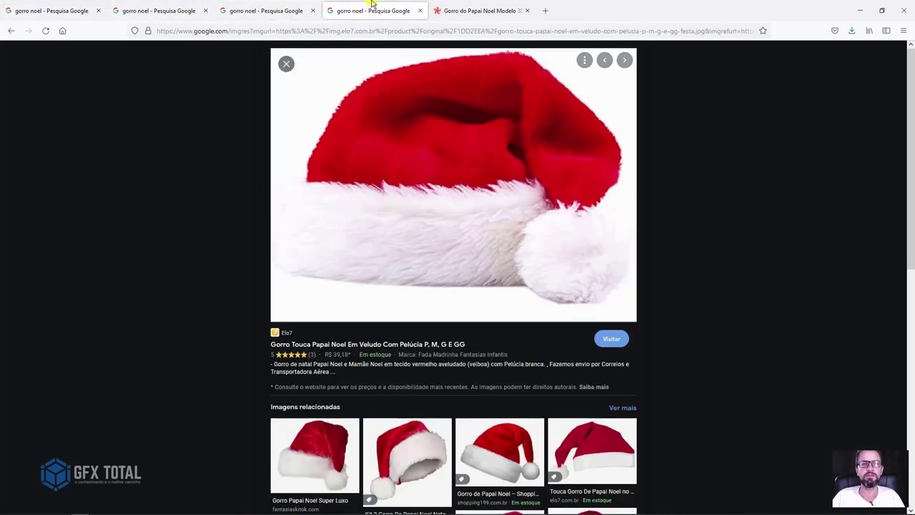
{"action": "left_click", "coordinate": [474, 9]}
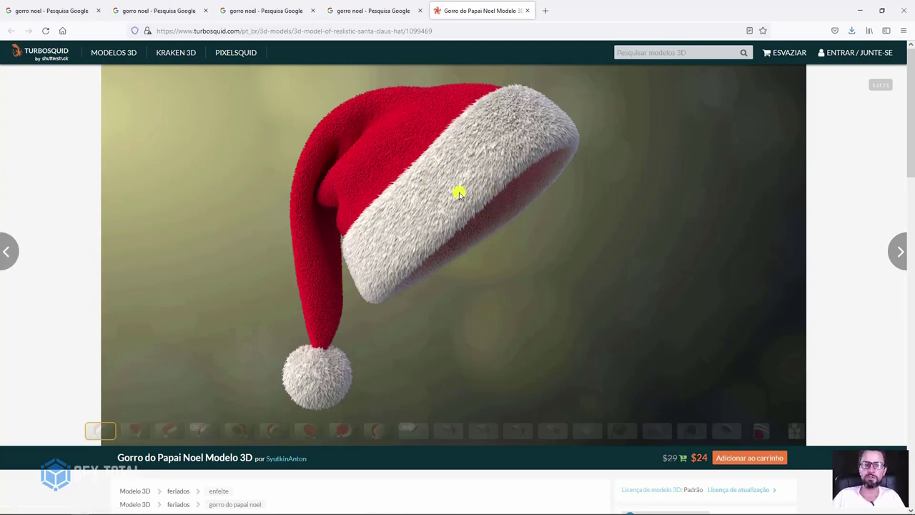
Step: Compare the hat's wireframe previews at subdivision levels 0, 1 and 2
{"action": "scroll", "coordinate": [196, 347], "scroll_direction": "down", "scroll_amount": 1}
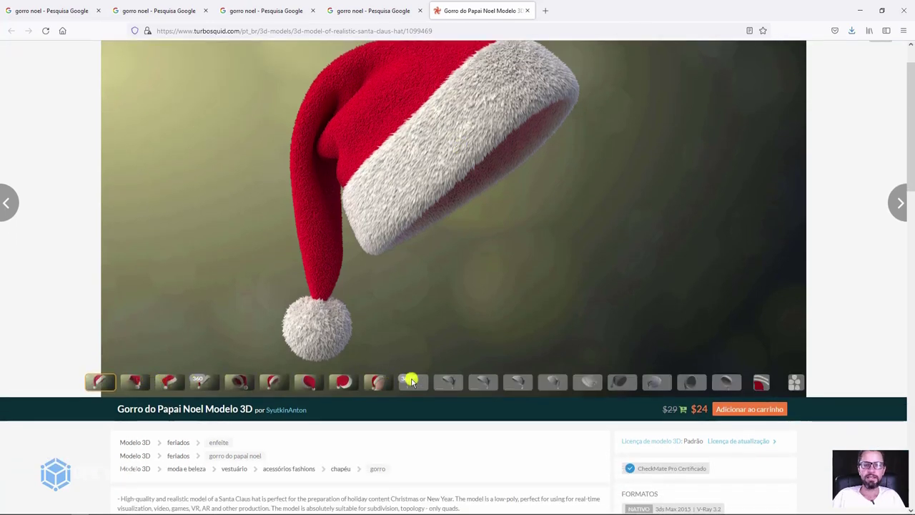
{"action": "left_click", "coordinate": [449, 382]}
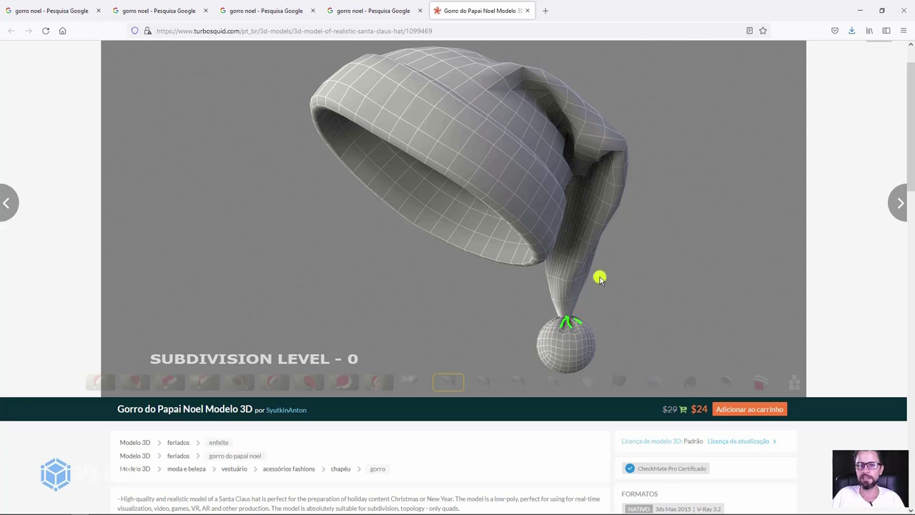
{"action": "mouse_move", "coordinate": [586, 282]}
{"action": "left_mouse_down"}
{"action": "mouse_move", "coordinate": [615, 154]}
{"action": "mouse_move", "coordinate": [541, 81]}
{"action": "left_mouse_up"}
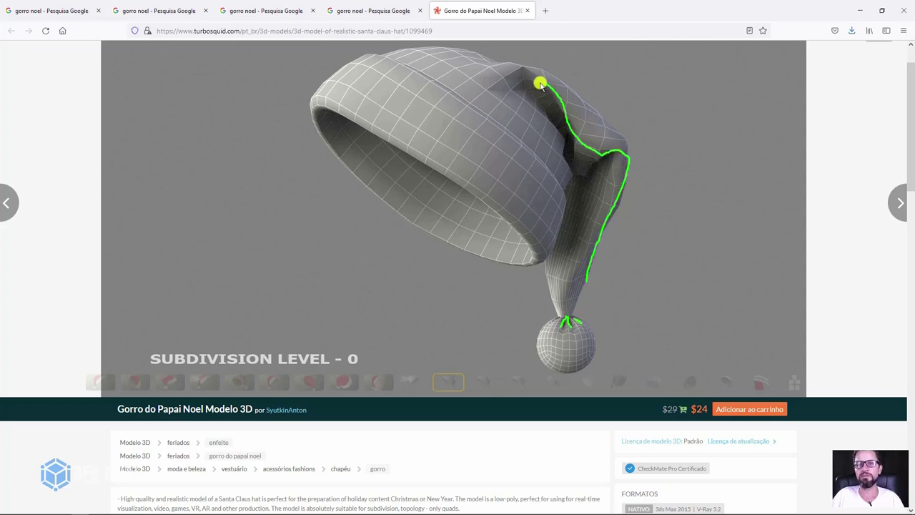
{"action": "left_click", "coordinate": [479, 381]}
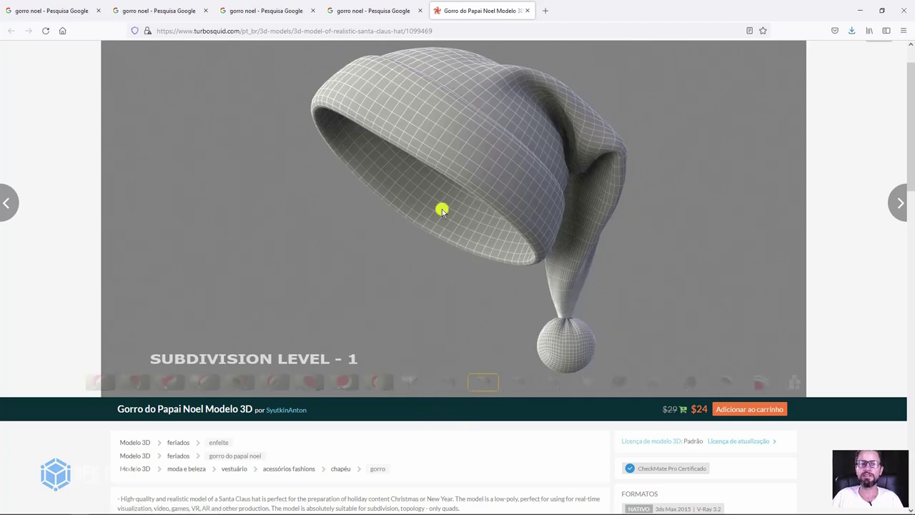
{"action": "left_click", "coordinate": [520, 377]}
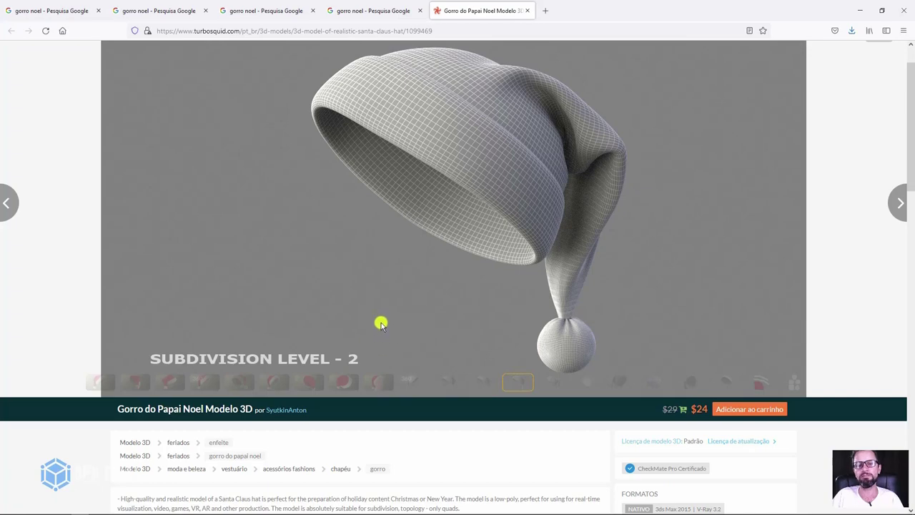
Step: Play and spin the 360° wireframe turntable, browse the page, and return to 3ds Max
{"action": "left_click", "coordinate": [406, 382]}
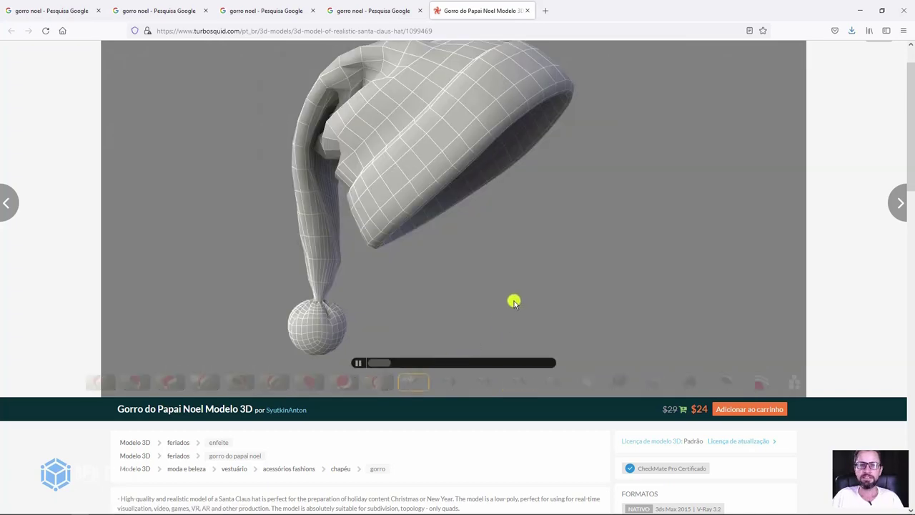
{"action": "left_click_drag", "start_coordinate": [378, 364], "coordinate": [415, 364]}
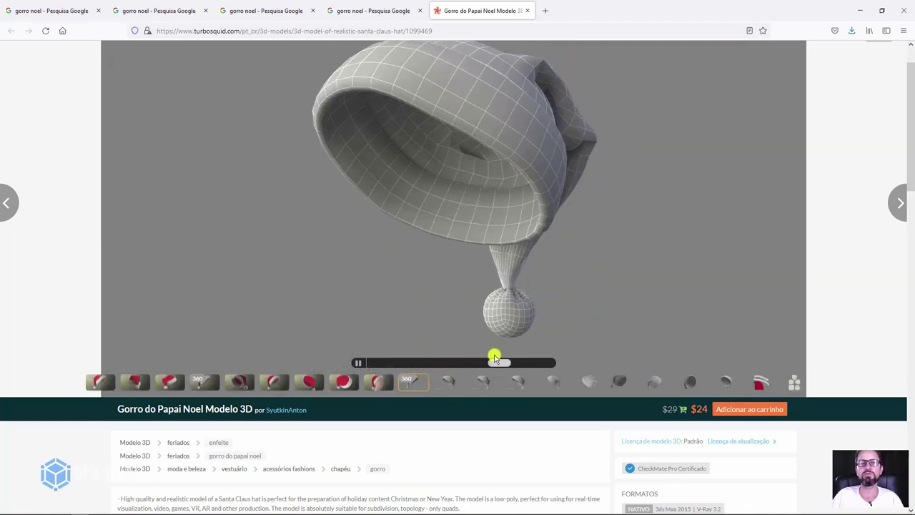
{"action": "scroll", "coordinate": [439, 220], "scroll_direction": "down", "scroll_amount": 3}
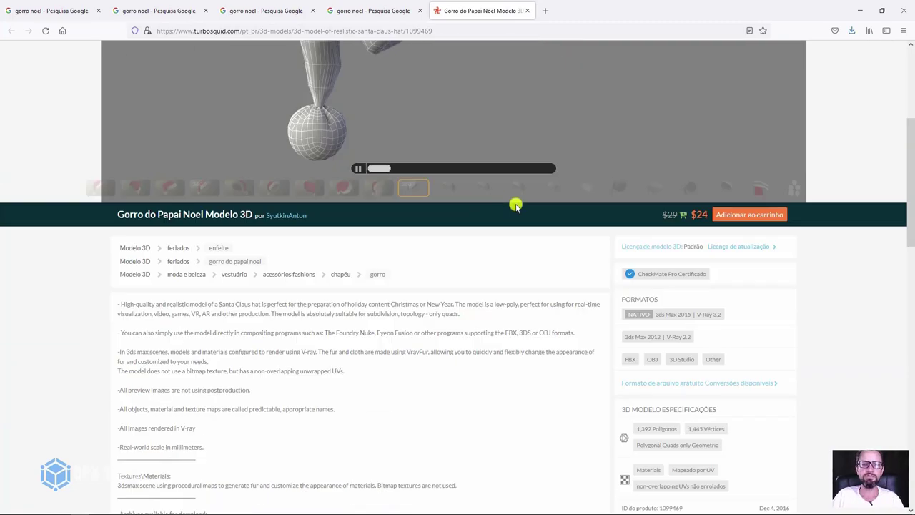
{"action": "scroll", "coordinate": [517, 207], "scroll_direction": "down", "scroll_amount": 10}
{"action": "scroll", "coordinate": [528, 229], "scroll_direction": "down", "scroll_amount": 3}
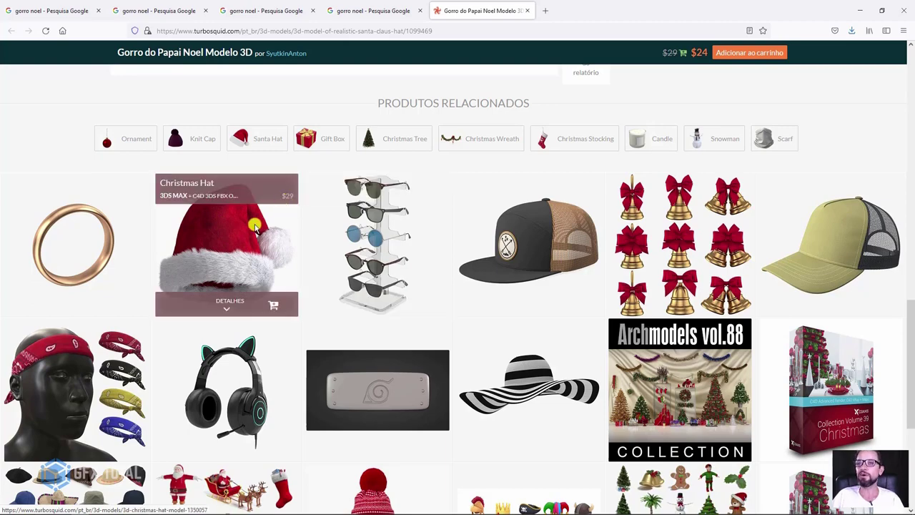
{"action": "scroll", "coordinate": [261, 278], "scroll_direction": "up", "scroll_amount": 3}
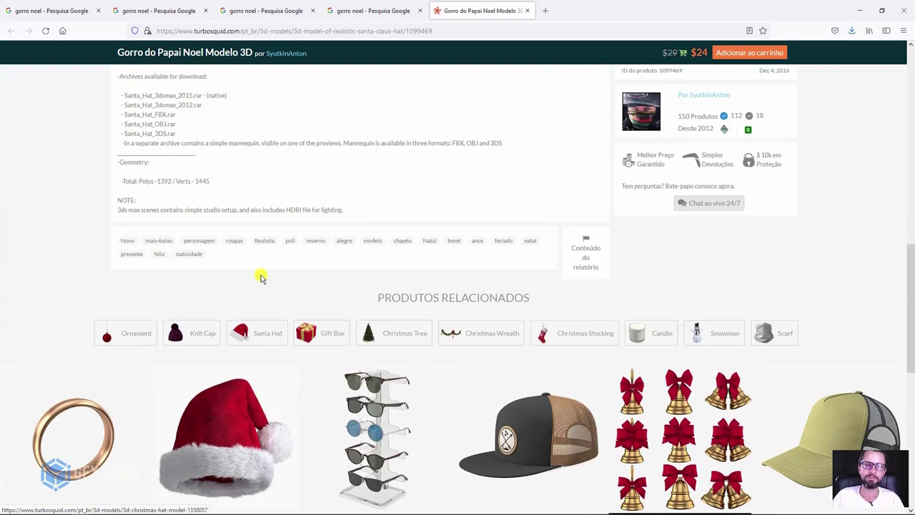
{"action": "scroll", "coordinate": [261, 278], "scroll_direction": "up", "scroll_amount": 4}
{"action": "scroll", "coordinate": [361, 269], "scroll_direction": "up", "scroll_amount": 2}
{"action": "scroll", "coordinate": [339, 330], "scroll_direction": "up", "scroll_amount": 3}
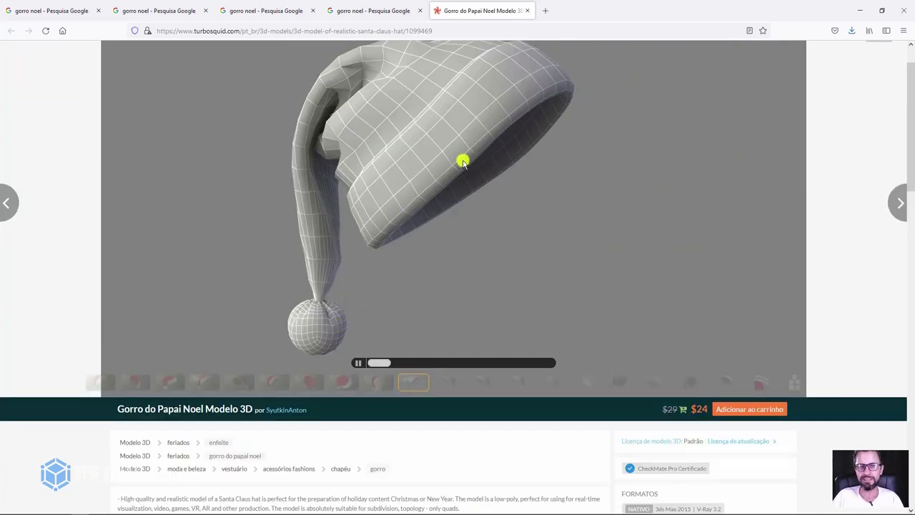
{"action": "scroll", "coordinate": [463, 163], "scroll_direction": "up", "scroll_amount": 1}
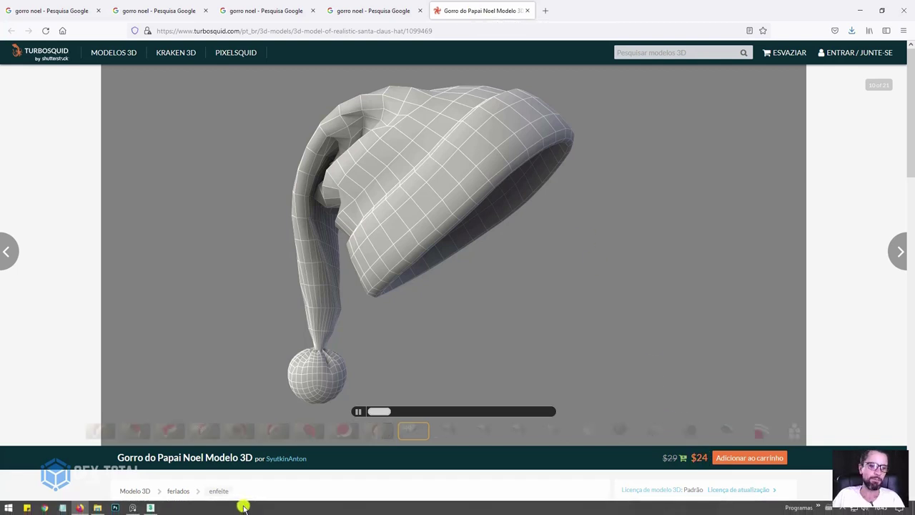
{"action": "left_click", "coordinate": [136, 506]}
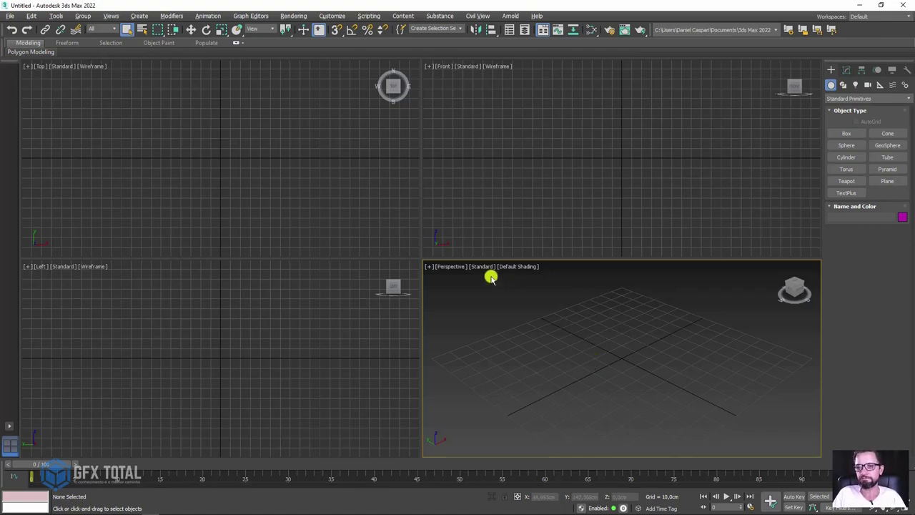
Step: Enlarge the Perspective viewport so the Top and Front viewports shrink to thin strips
{"action": "left_click_drag", "start_coordinate": [422, 259], "coordinate": [409, 95]}
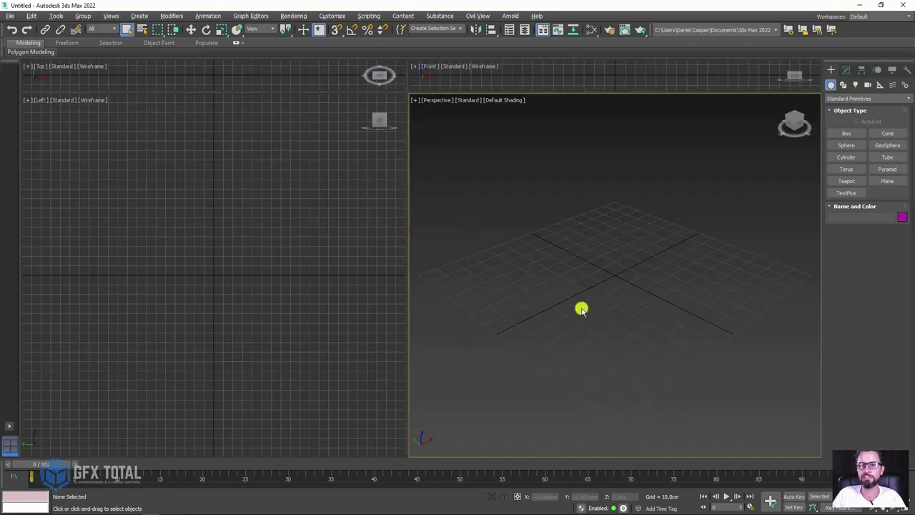
{"action": "middle_click_drag", "start_coordinate": [599, 305], "coordinate": [592, 272]}
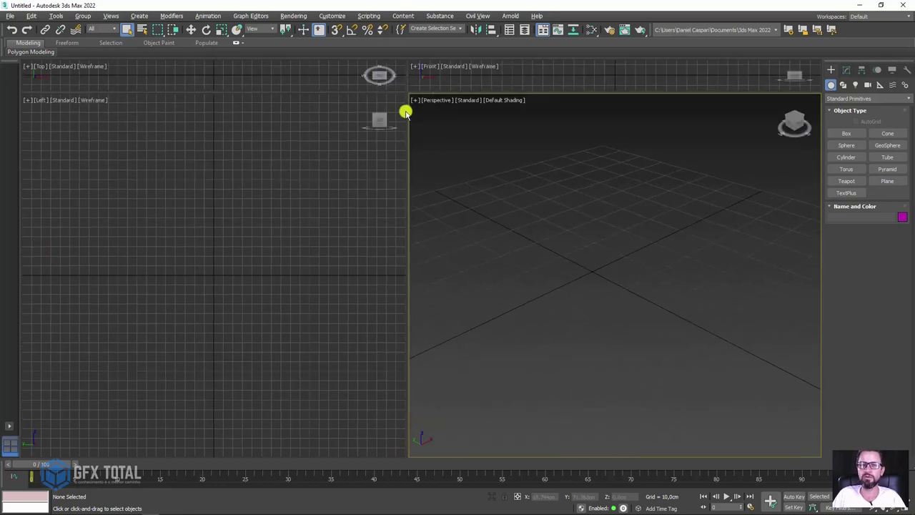
{"action": "left_click_drag", "start_coordinate": [403, 96], "coordinate": [336, 96]}
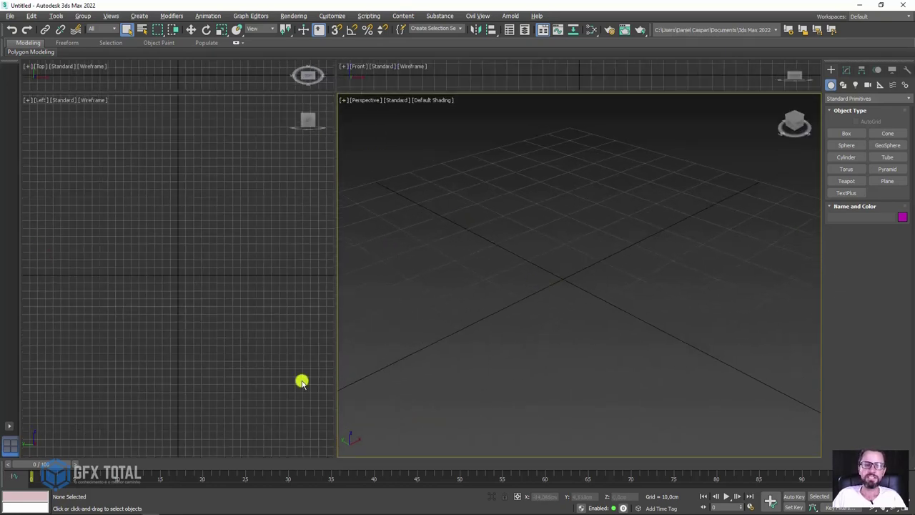
Step: Set PureRef to Always On Top and zoom it onto the satin Santa hat photo
{"action": "left_click", "coordinate": [150, 508]}
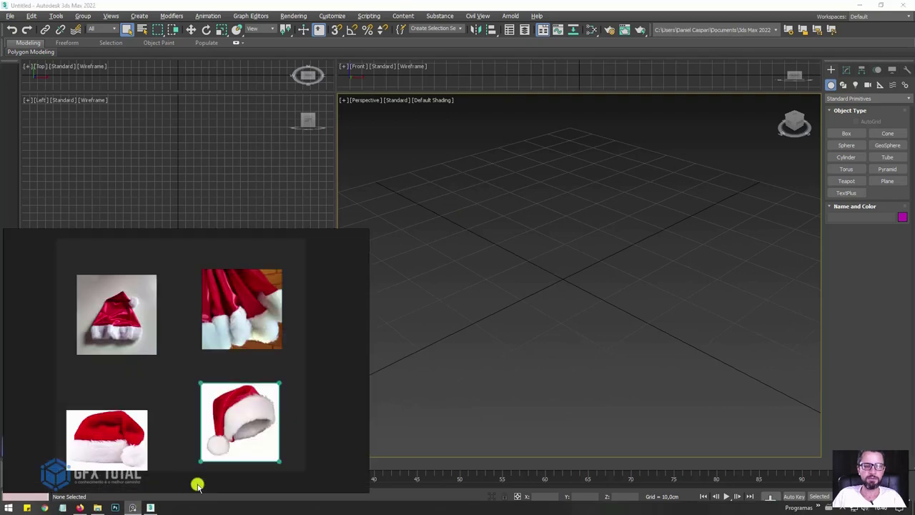
{"action": "right_click", "coordinate": [190, 340]}
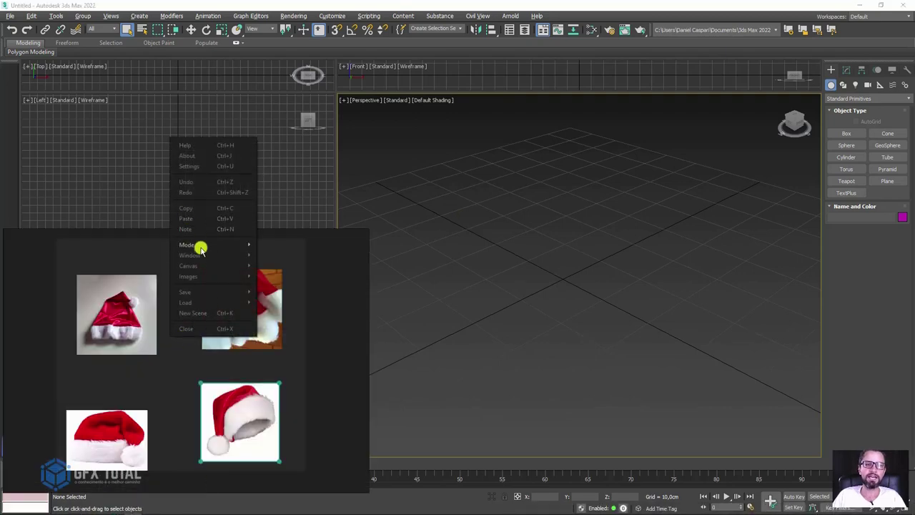
{"action": "mouse_move", "coordinate": [187, 245]}
{"action": "left_click", "coordinate": [300, 270]}
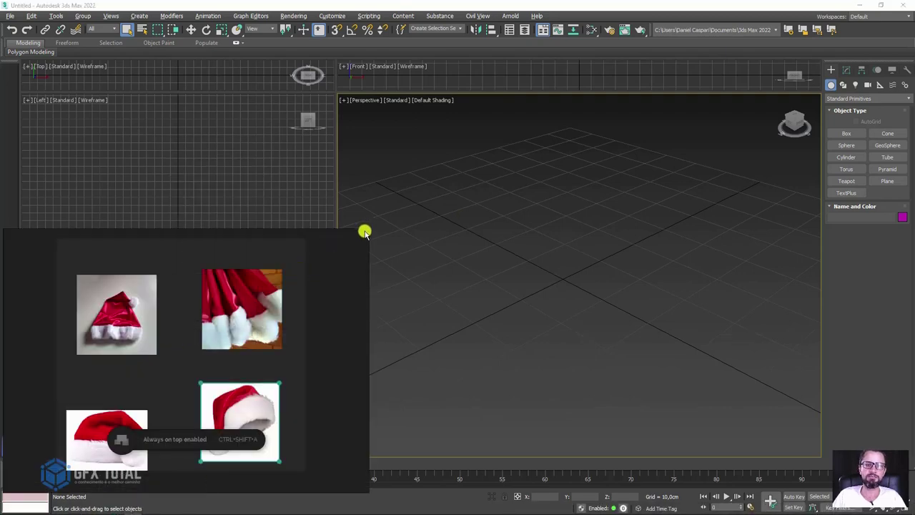
{"action": "double_click", "coordinate": [118, 326]}
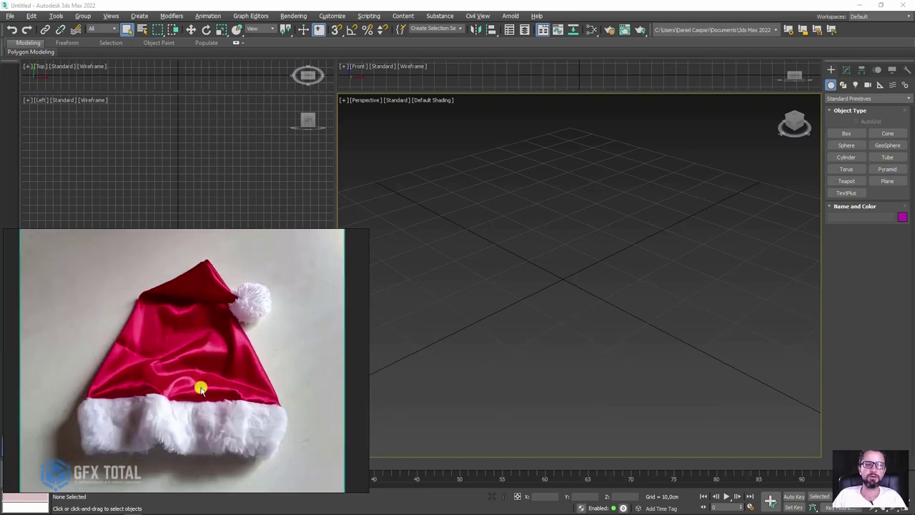
{"action": "scroll", "coordinate": [201, 384], "scroll_direction": "up", "scroll_amount": 1}
{"action": "scroll", "coordinate": [206, 386], "scroll_direction": "down", "scroll_amount": 1}
{"action": "middle_click_drag", "start_coordinate": [464, 309], "coordinate": [564, 296], "text": "alt"}
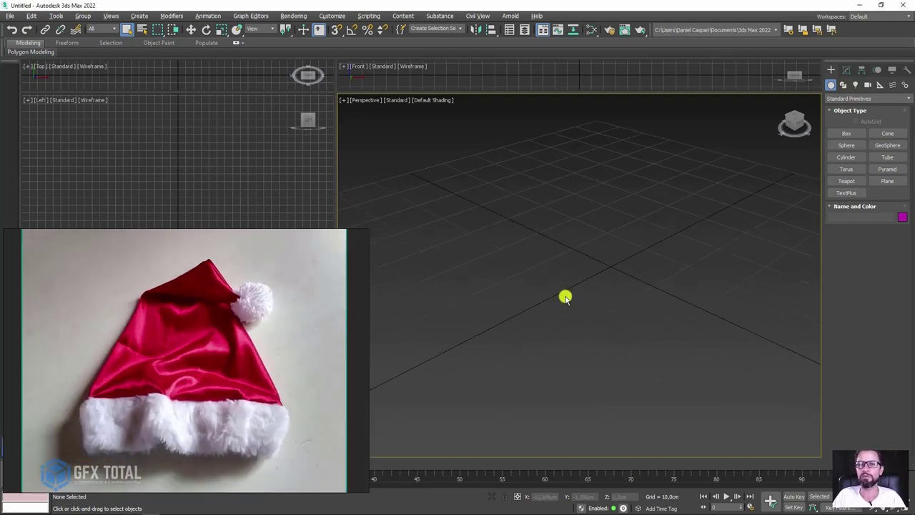
{"action": "middle_click_drag", "start_coordinate": [725, 225], "coordinate": [677, 278], "text": "alt"}
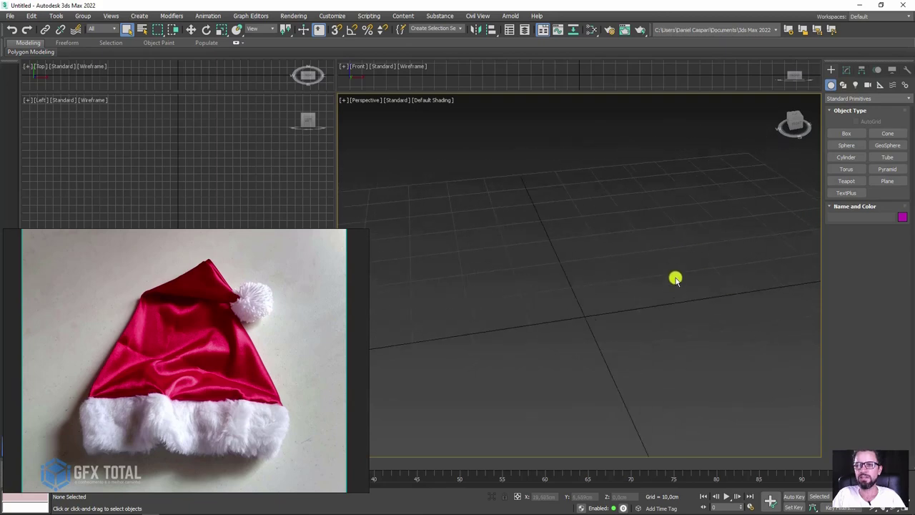
Step: Draw a flat cylinder, radius 21.762 cm and height 9.446 cm, with edged faces shown
{"action": "left_click", "coordinate": [844, 157]}
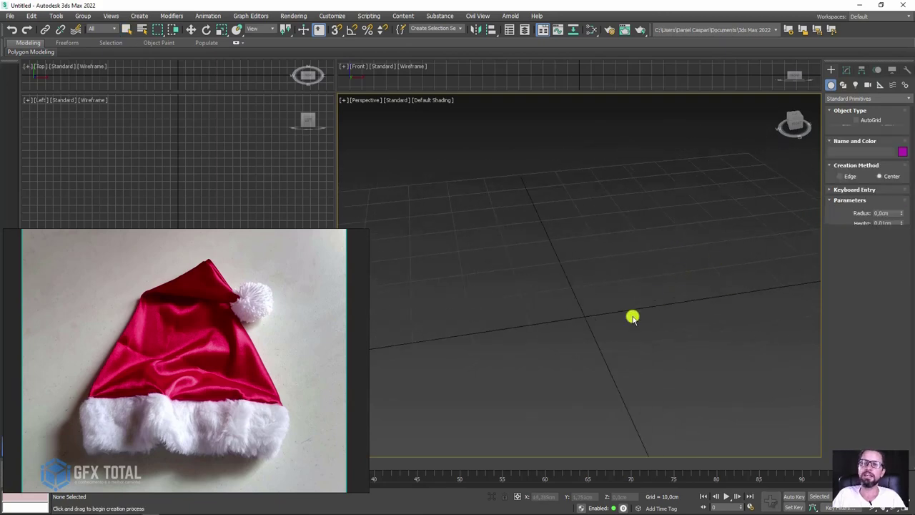
{"action": "left_click_drag", "start_coordinate": [583, 317], "coordinate": [692, 345]}
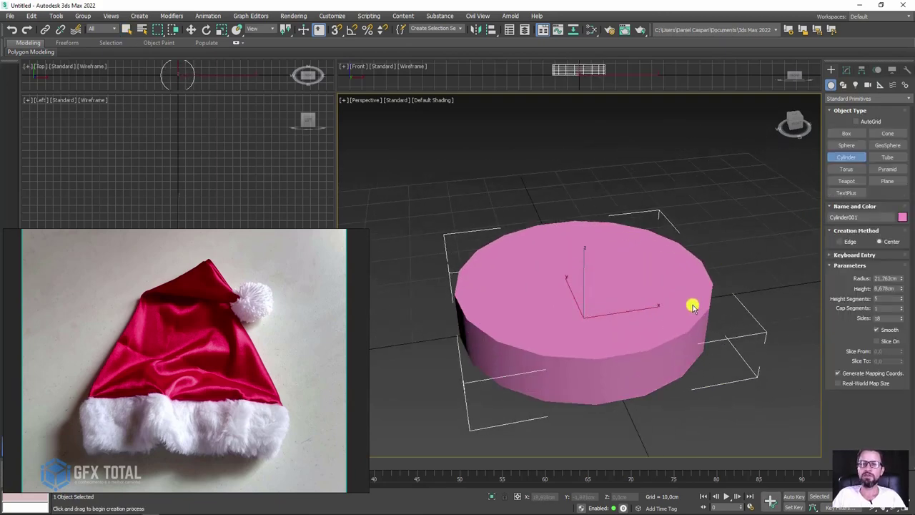
{"action": "middle_click_drag", "start_coordinate": [649, 351], "coordinate": [643, 336], "text": "alt"}
{"action": "key", "text": "F4"}
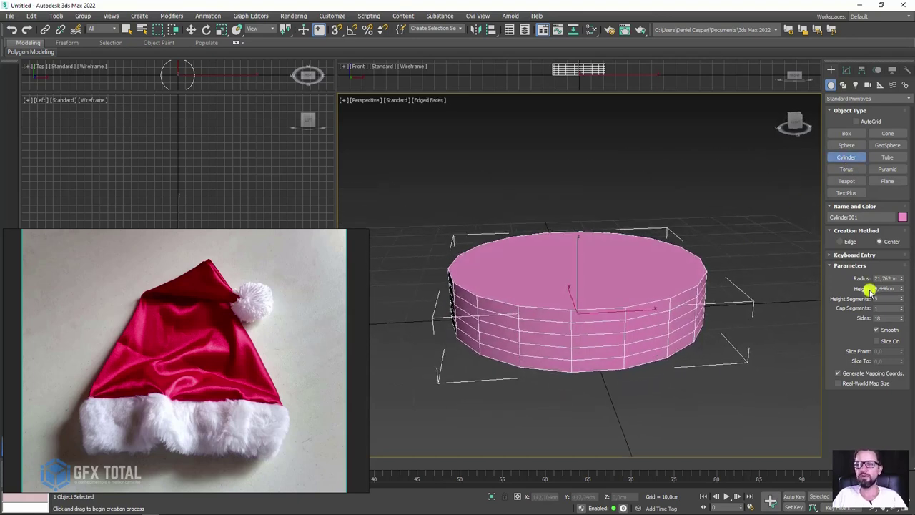
Step: Give the cylinder 1 height segment and 16 sides
{"action": "right_click", "coordinate": [900, 299]}
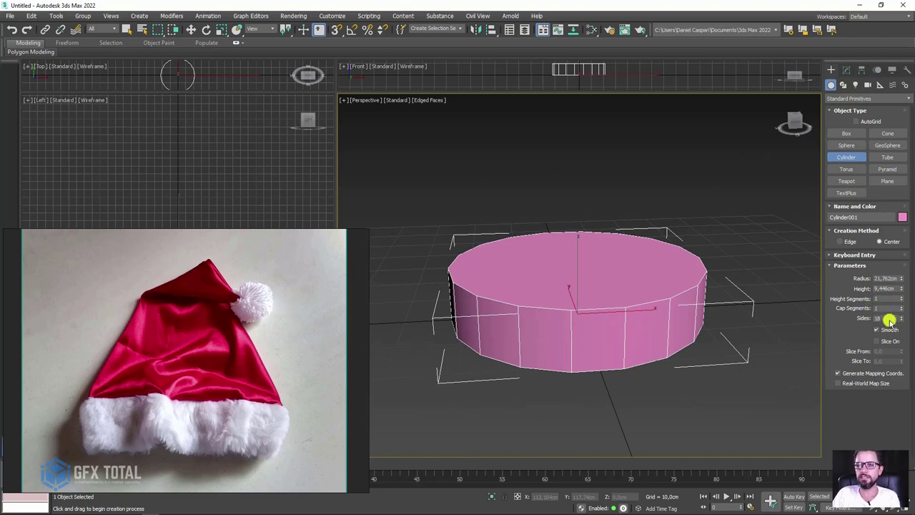
{"action": "left_click_drag", "start_coordinate": [890, 321], "coordinate": [851, 317]}
{"action": "type", "text": "6"}
{"action": "key", "text": "Return"}
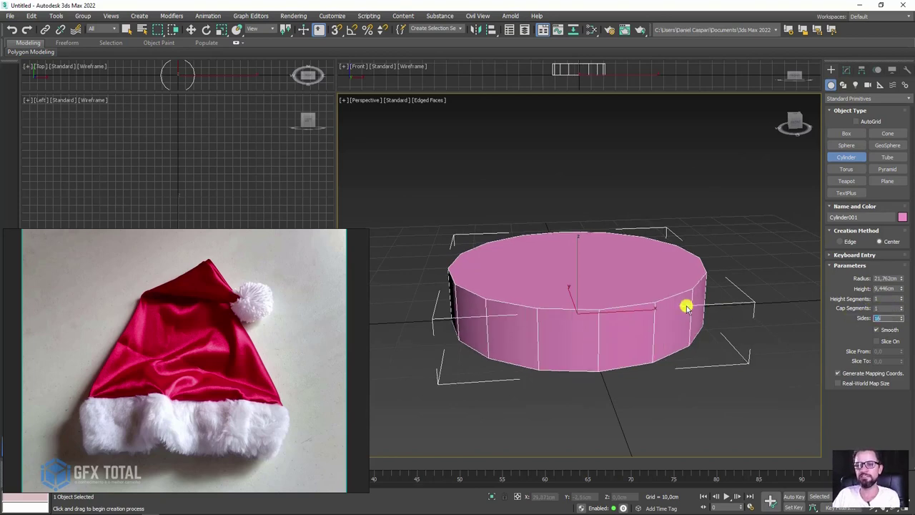
{"action": "middle_click_drag", "start_coordinate": [621, 321], "coordinate": [653, 318], "text": "alt"}
{"action": "scroll", "coordinate": [653, 318], "scroll_direction": "down", "scroll_amount": 3}
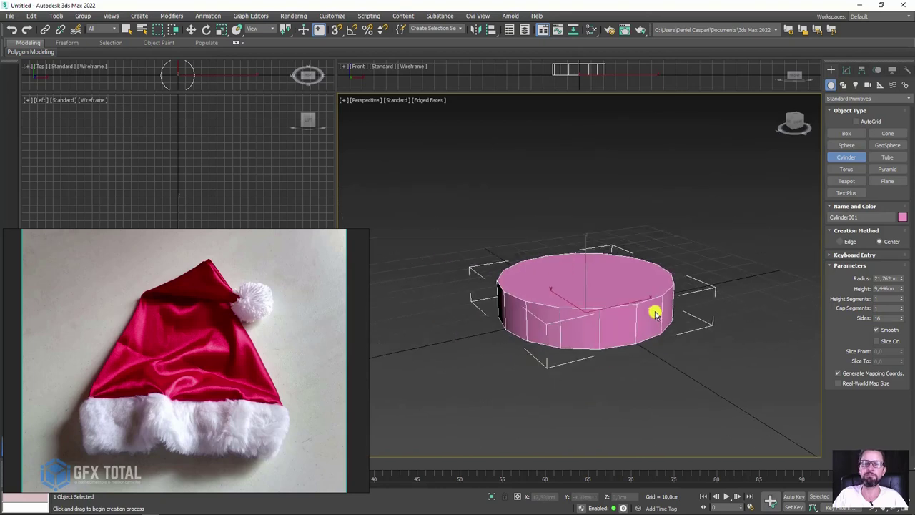
{"action": "middle_click_drag", "start_coordinate": [596, 310], "coordinate": [591, 331], "text": "alt"}
{"action": "left_click", "coordinate": [846, 69]}
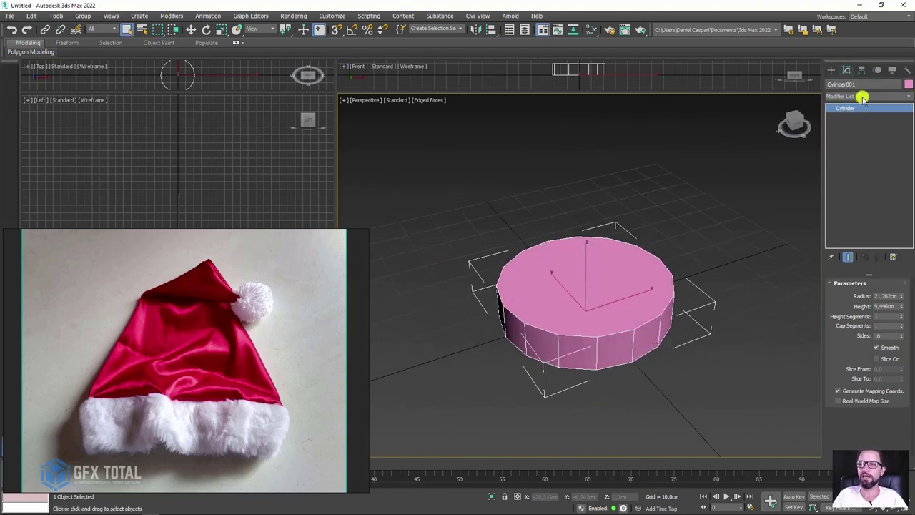
Step: Add an Edit Poly modifier and scale the cylinder's top polygon inward into an inset
{"action": "left_click", "coordinate": [862, 96]}
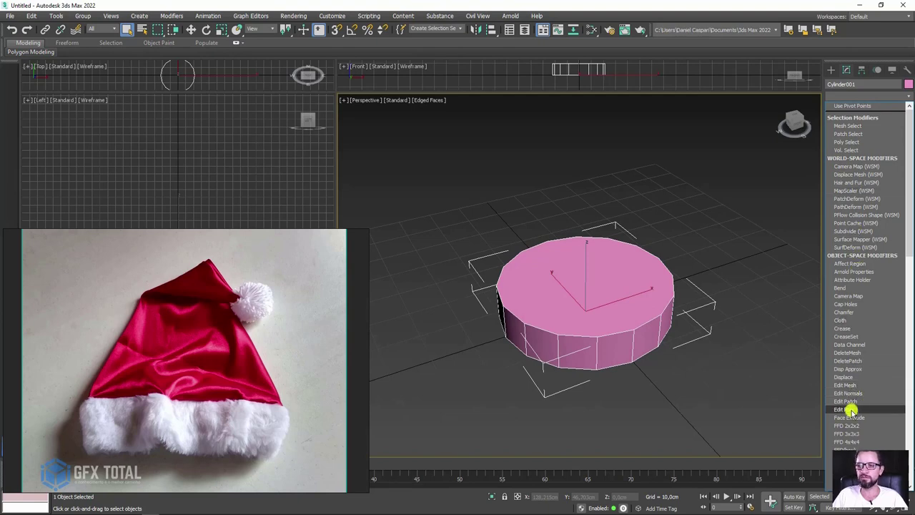
{"action": "left_click", "coordinate": [845, 409]}
{"action": "left_click", "coordinate": [878, 305]}
{"action": "left_click", "coordinate": [583, 293]}
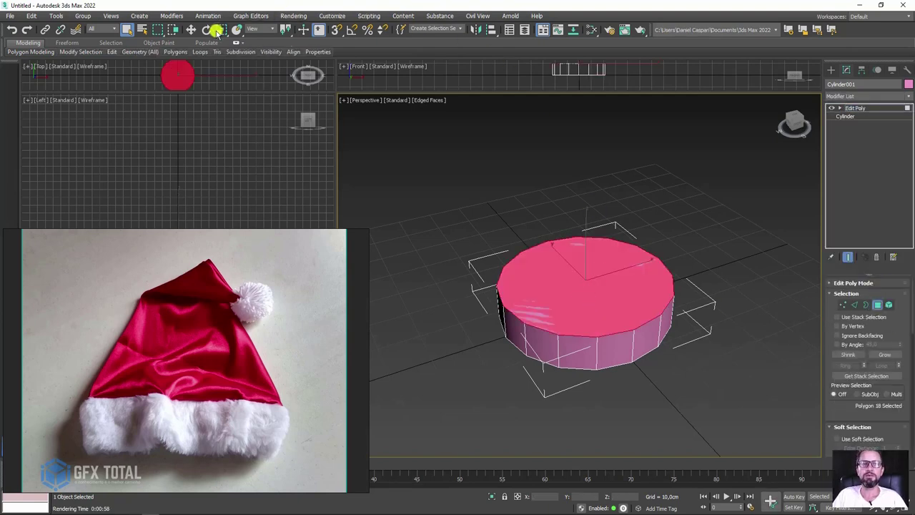
{"action": "left_click", "coordinate": [190, 29]}
{"action": "left_click", "coordinate": [222, 29]}
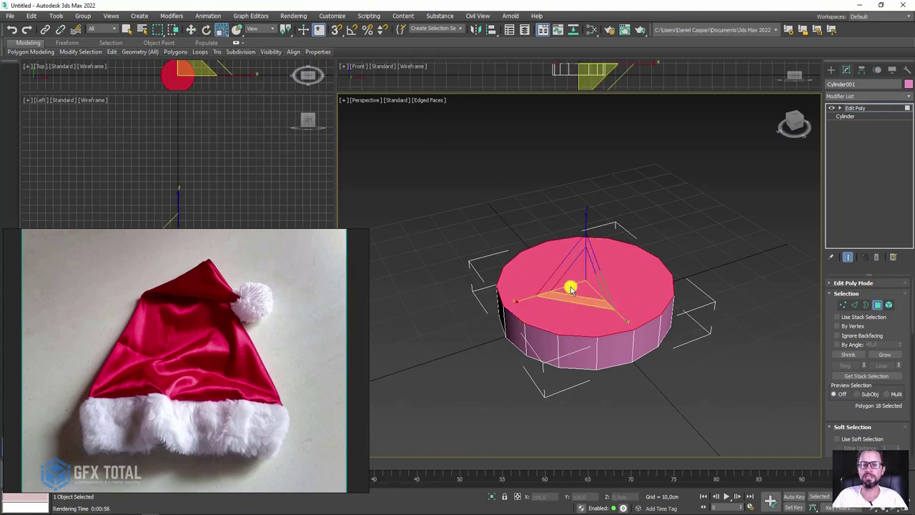
{"action": "left_click_drag", "start_coordinate": [580, 306], "coordinate": [581, 303]}
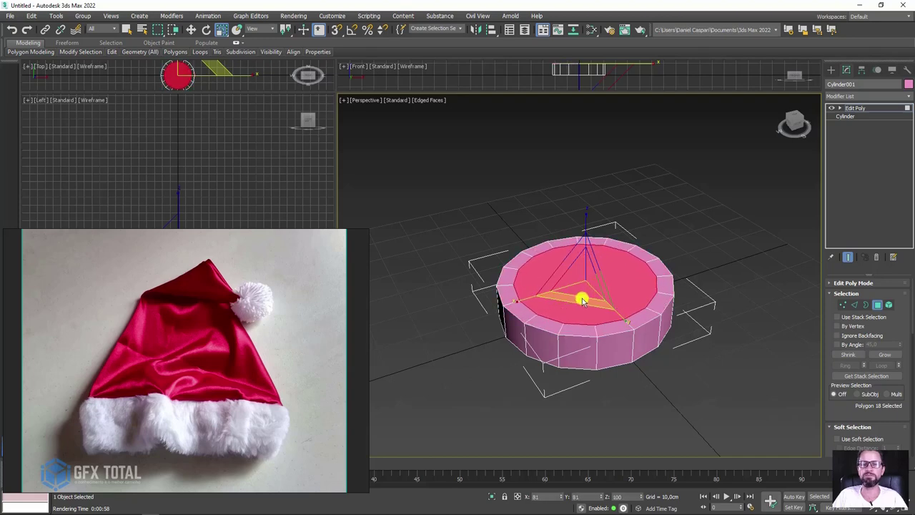
Step: Pull the top polygon up and scale it to a point, forming a tall cone
{"action": "middle_click_drag", "start_coordinate": [601, 308], "coordinate": [599, 323], "text": "alt"}
{"action": "key", "text": "w"}
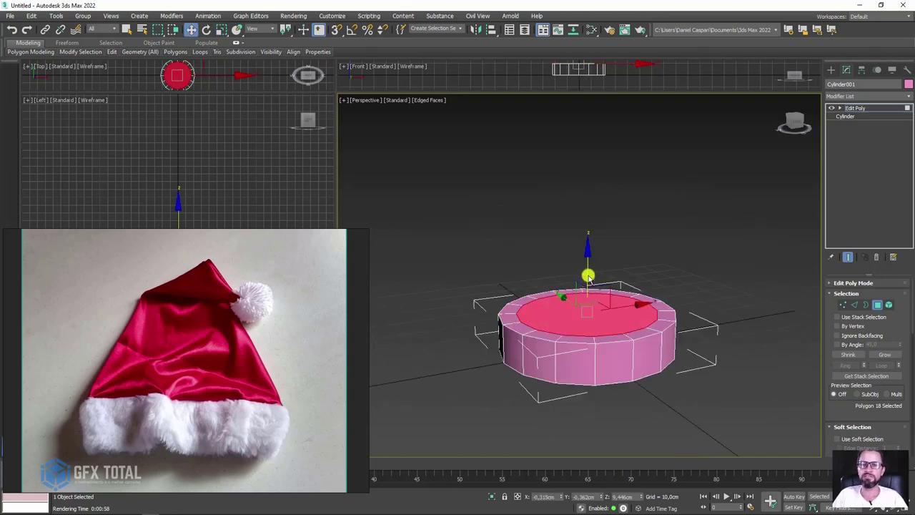
{"action": "left_click_drag", "start_coordinate": [587, 276], "coordinate": [608, 62], "text": "shift"}
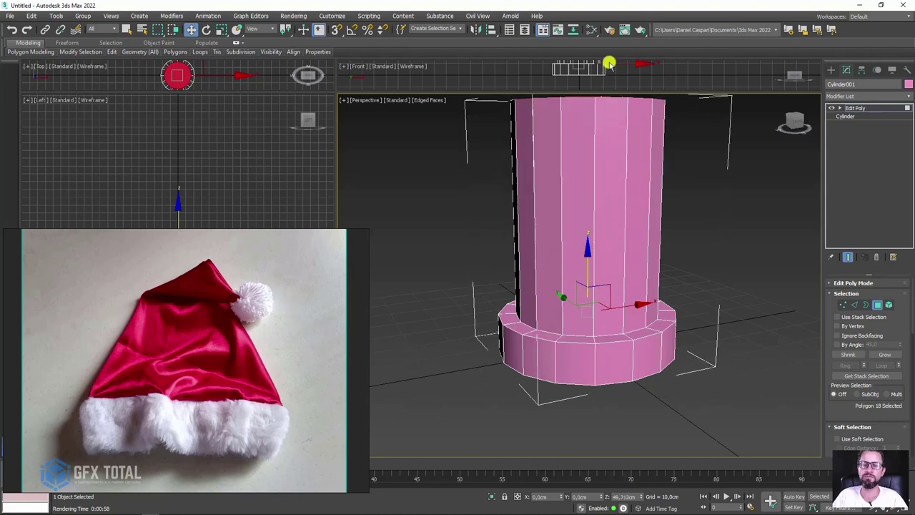
{"action": "scroll", "coordinate": [629, 228], "scroll_direction": "down", "scroll_amount": 3}
{"action": "key", "text": "r"}
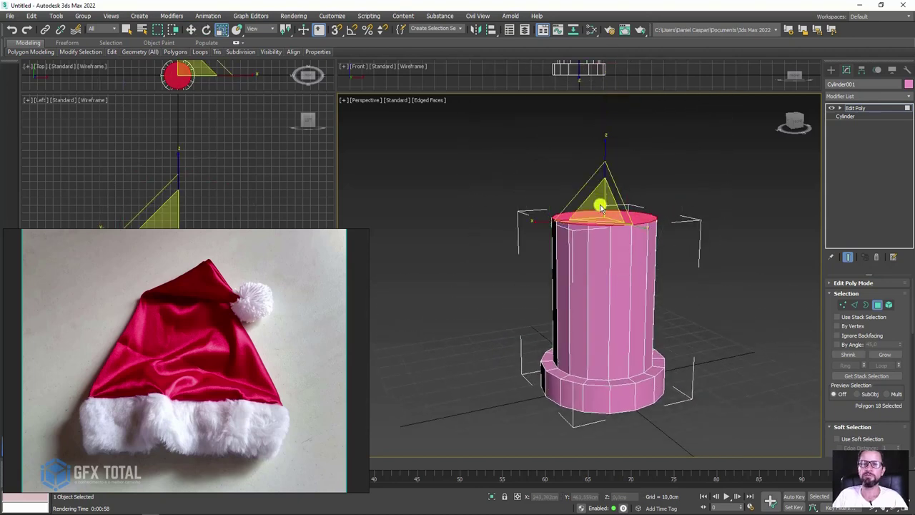
{"action": "left_click_drag", "start_coordinate": [601, 206], "coordinate": [639, 370]}
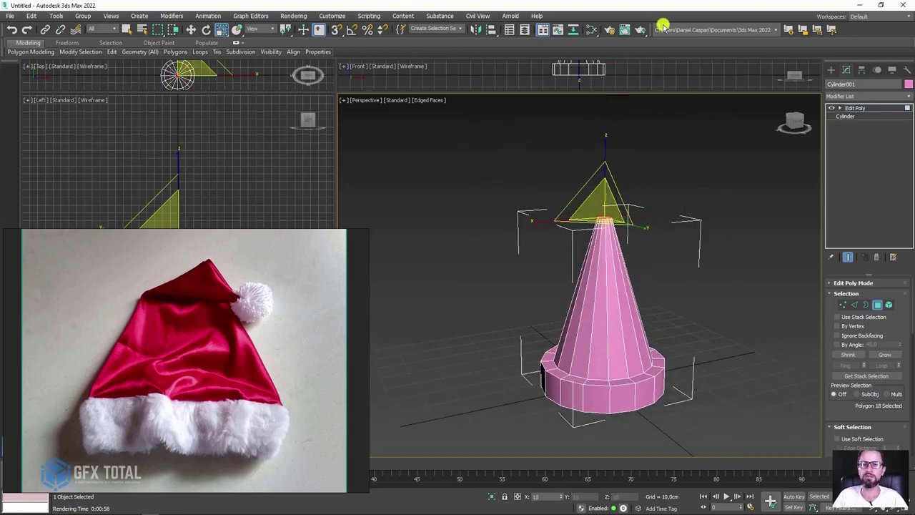
{"action": "key", "text": "w"}
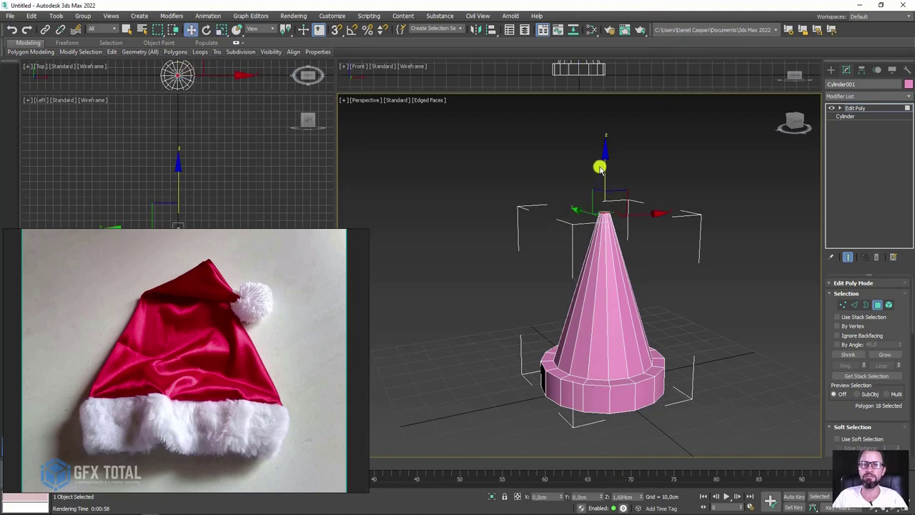
{"action": "left_click_drag", "start_coordinate": [599, 164], "coordinate": [597, 132]}
{"action": "mouse_move", "coordinate": [663, 275]}
{"action": "middle_mouse_down", "text": "alt"}
{"action": "mouse_move", "coordinate": [597, 267]}
{"action": "mouse_move", "coordinate": [605, 179]}
{"action": "mouse_move", "coordinate": [643, 257]}
{"action": "middle_mouse_up", "text": "alt"}
Step: Select the hat's bottom polygon and scale it inward
{"action": "left_click", "coordinate": [619, 268]}
{"action": "scroll", "coordinate": [622, 270], "scroll_direction": "up", "scroll_amount": 3}
{"action": "key", "text": "r"}
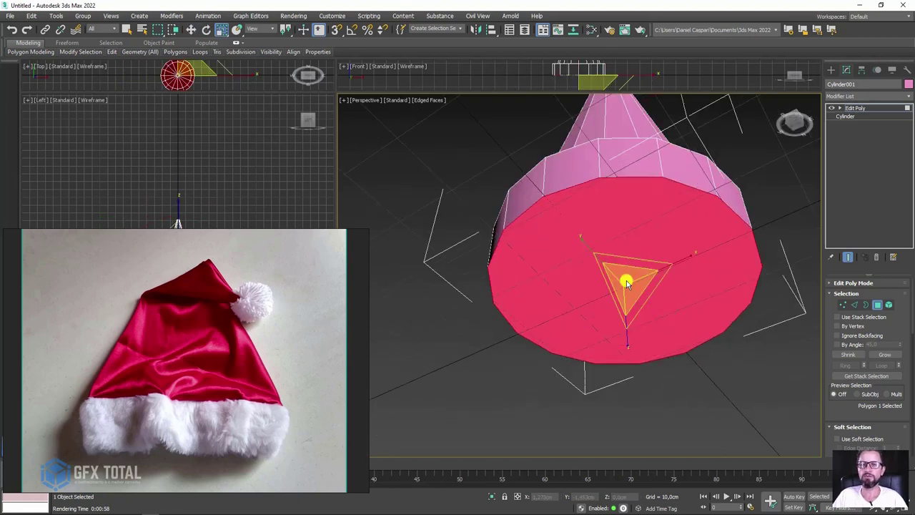
{"action": "mouse_move", "coordinate": [625, 280]}
{"action": "left_mouse_down"}
{"action": "mouse_move", "coordinate": [623, 289]}
{"action": "mouse_move", "coordinate": [632, 198]}
{"action": "left_mouse_up"}
{"action": "key", "text": "w"}
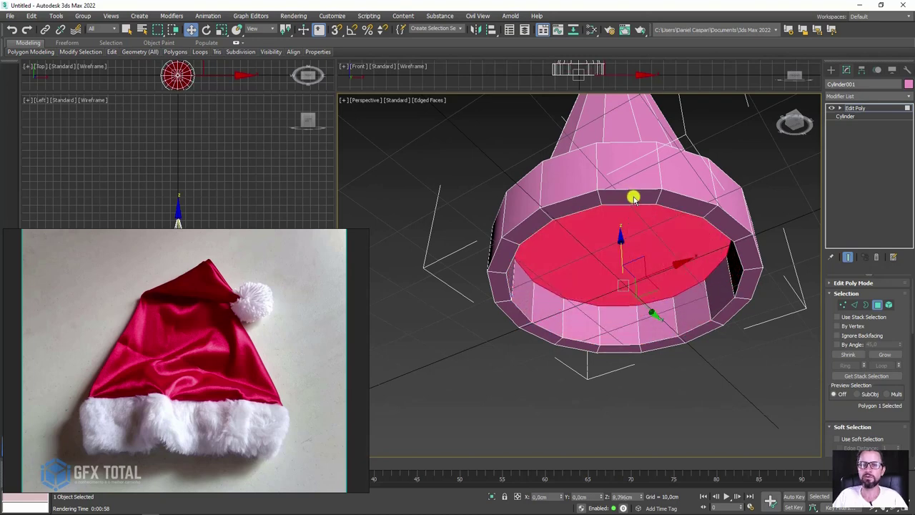
{"action": "scroll", "coordinate": [646, 265], "scroll_direction": "up", "scroll_amount": 2}
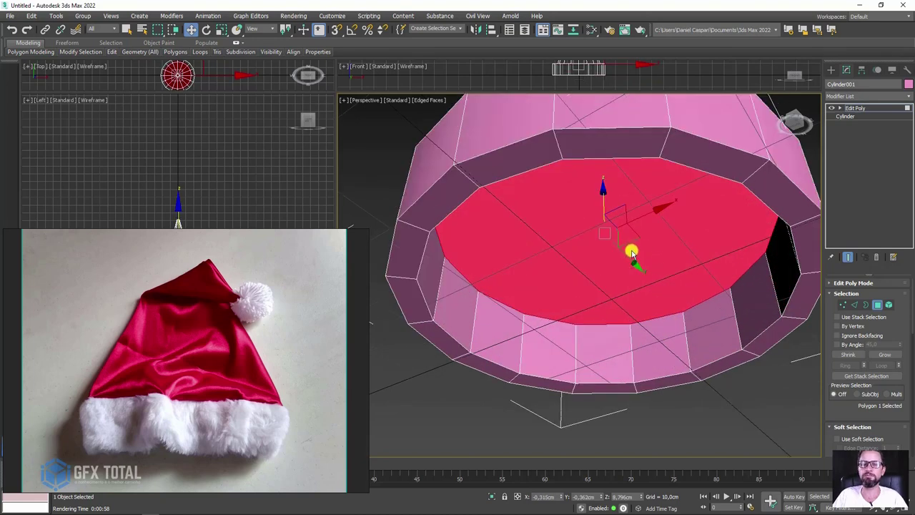
{"action": "key", "text": "r"}
{"action": "left_click_drag", "start_coordinate": [608, 234], "coordinate": [598, 250]}
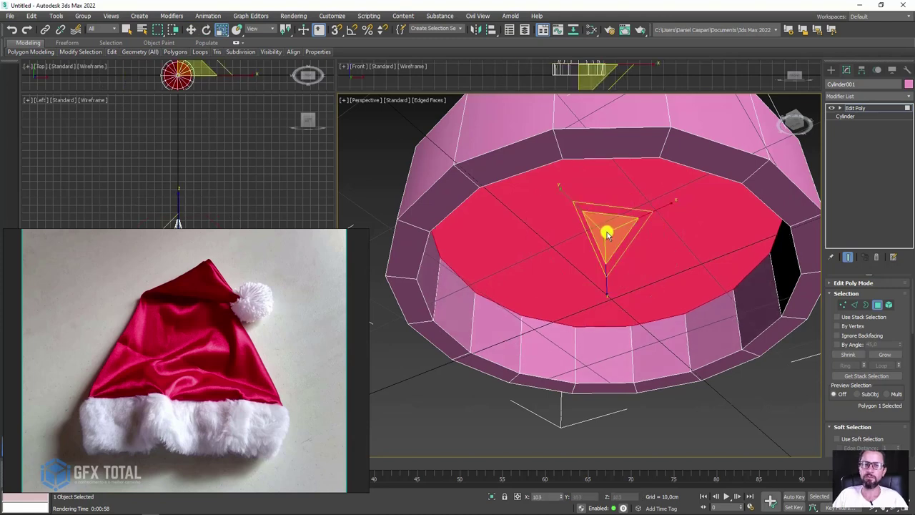
{"action": "scroll", "coordinate": [607, 246], "scroll_direction": "down", "scroll_amount": 2}
{"action": "mouse_move", "coordinate": [617, 243]}
{"action": "middle_mouse_down", "text": "alt"}
{"action": "mouse_move", "coordinate": [608, 243]}
{"action": "mouse_move", "coordinate": [615, 260]}
{"action": "mouse_move", "coordinate": [606, 208]}
{"action": "mouse_move", "coordinate": [612, 267]}
{"action": "mouse_move", "coordinate": [606, 250]}
{"action": "middle_mouse_up", "text": "alt"}
Step: Raise the bottom polygon slightly inside the hat to recess the underside, checking in wireframe
{"action": "key", "text": "w"}
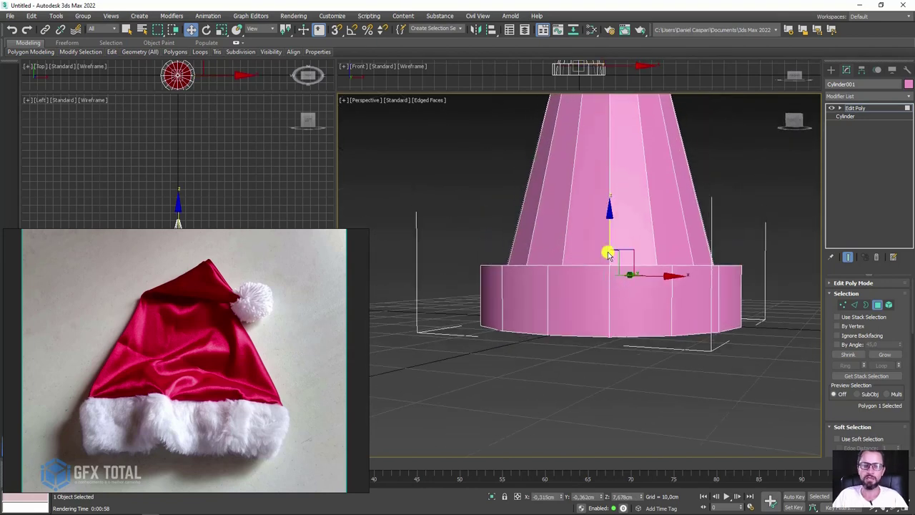
{"action": "key", "text": "F3"}
{"action": "scroll", "coordinate": [607, 253], "scroll_direction": "up", "scroll_amount": 2}
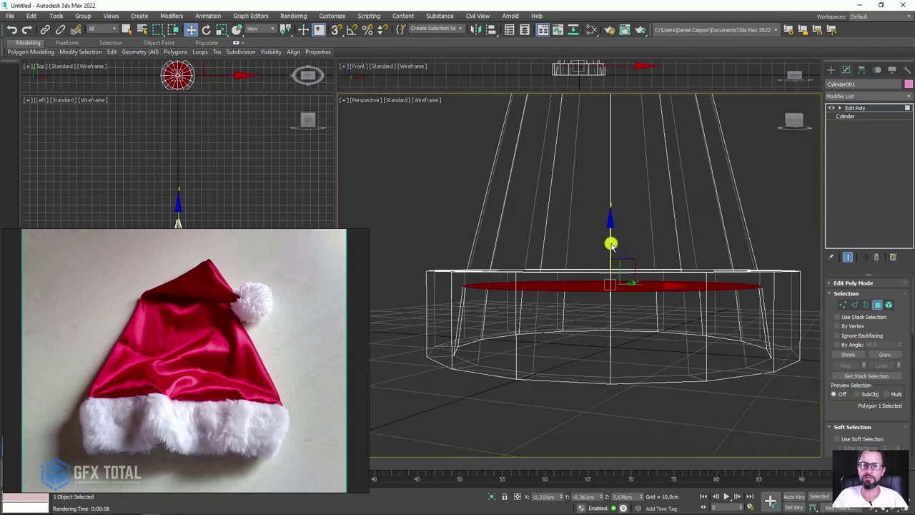
{"action": "left_click_drag", "start_coordinate": [612, 245], "coordinate": [611, 236]}
{"action": "key", "text": "r"}
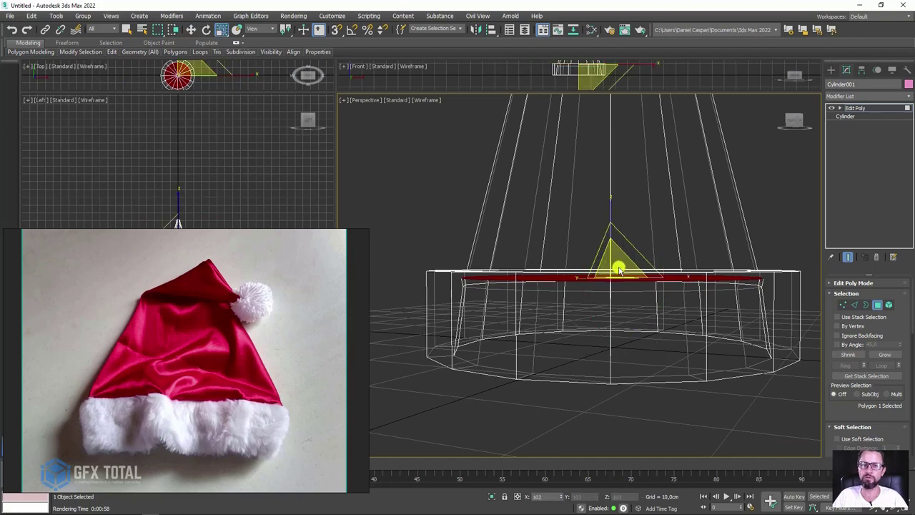
{"action": "mouse_move", "coordinate": [621, 268]}
{"action": "middle_mouse_down", "text": "alt"}
{"action": "mouse_move", "coordinate": [594, 290]}
{"action": "mouse_move", "coordinate": [668, 278]}
{"action": "mouse_move", "coordinate": [680, 320]}
{"action": "mouse_move", "coordinate": [655, 261]}
{"action": "middle_mouse_up", "text": "alt"}
{"action": "left_click", "coordinate": [612, 278]}
{"action": "key", "text": "F3"}
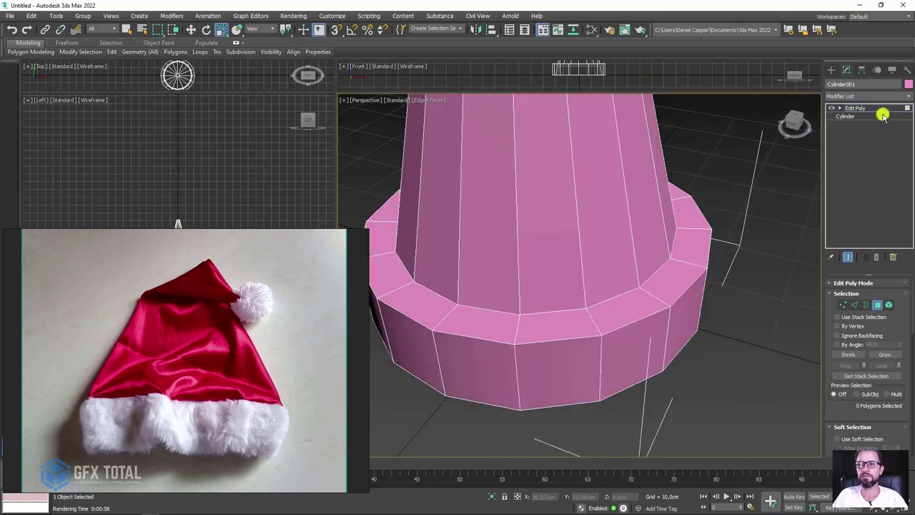
Step: Select three edge loops around the hat's lower brim band
{"action": "left_click", "coordinate": [843, 108]}
{"action": "left_click", "coordinate": [856, 124]}
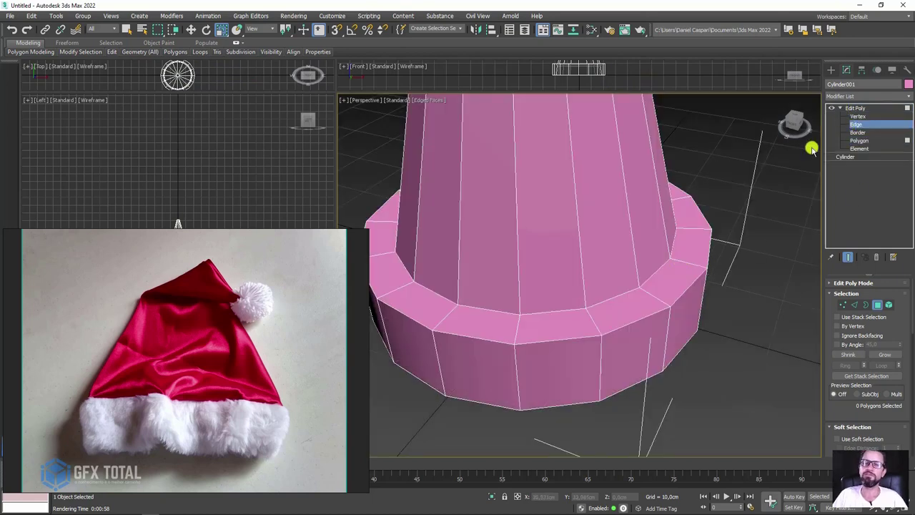
{"action": "double_click", "coordinate": [687, 295]}
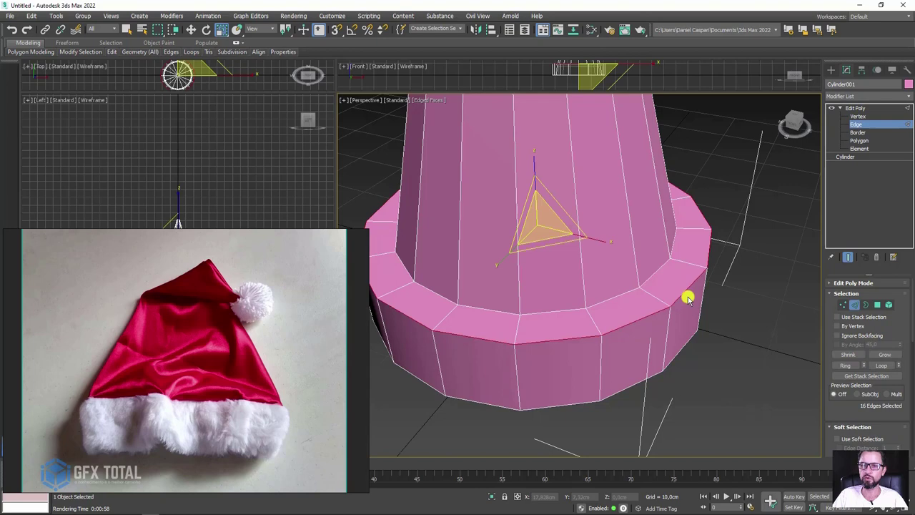
{"action": "double_click", "coordinate": [685, 347], "text": "ctrl"}
{"action": "middle_click_drag", "start_coordinate": [708, 358], "coordinate": [724, 299], "text": "alt"}
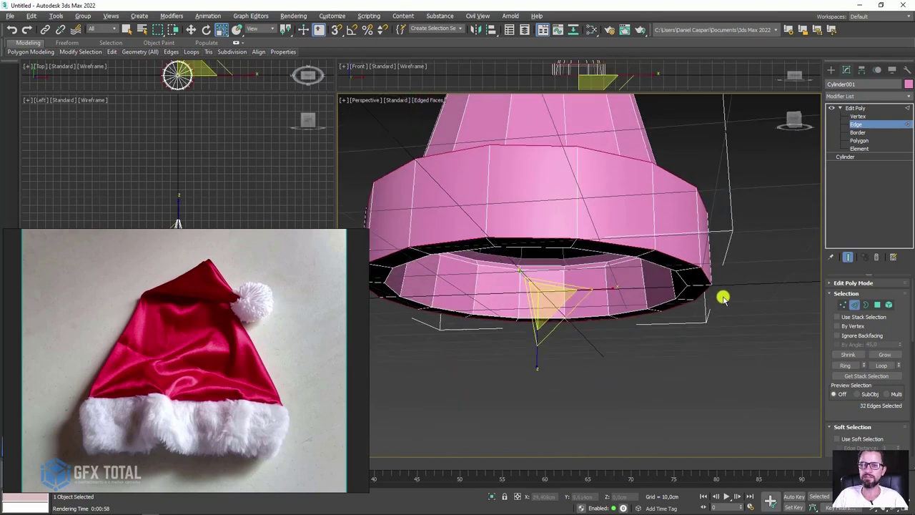
{"action": "double_click", "coordinate": [681, 281], "text": "ctrl"}
{"action": "middle_click_drag", "start_coordinate": [725, 262], "coordinate": [809, 323], "text": "alt"}
{"action": "scroll", "coordinate": [848, 310], "scroll_direction": "down", "scroll_amount": 3}
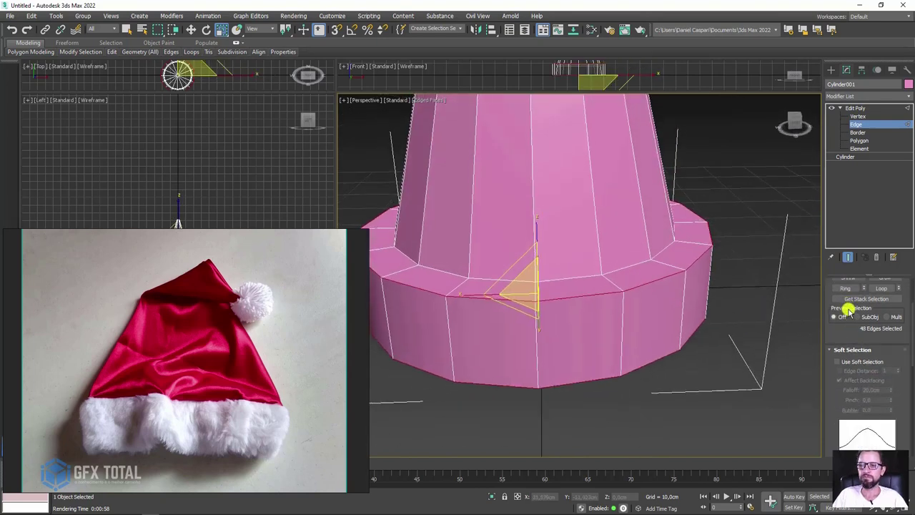
{"action": "scroll", "coordinate": [848, 310], "scroll_direction": "down", "scroll_amount": 3}
{"action": "scroll", "coordinate": [832, 355], "scroll_direction": "up", "scroll_amount": 2}
{"action": "scroll", "coordinate": [830, 336], "scroll_direction": "up", "scroll_amount": 2}
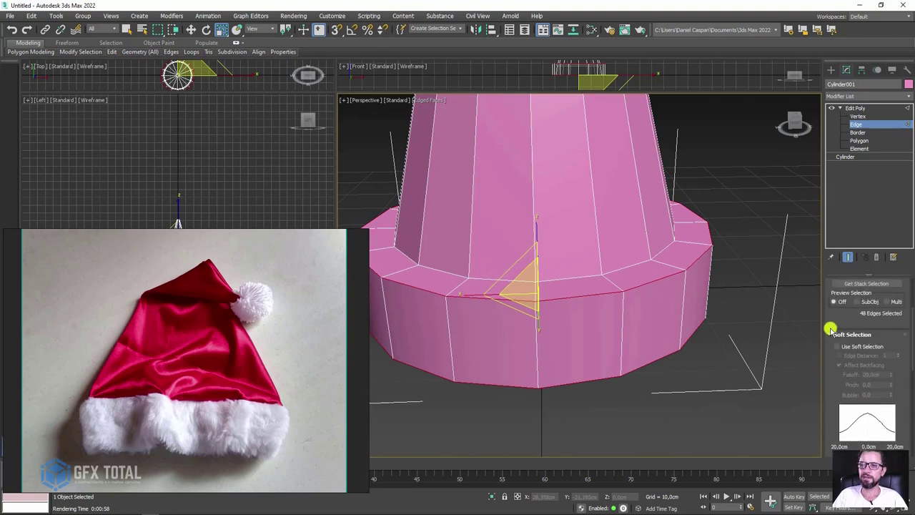
Step: Chamfer the selected band edge loops and confirm the chamfer
{"action": "left_click", "coordinate": [830, 331]}
{"action": "left_click_drag", "start_coordinate": [826, 325], "coordinate": [829, 263]}
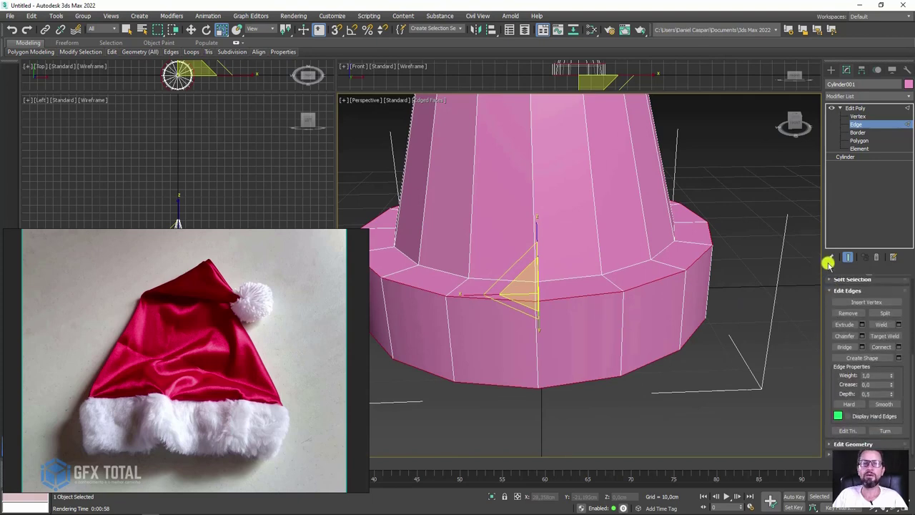
{"action": "left_click", "coordinate": [831, 330], "text": "shift"}
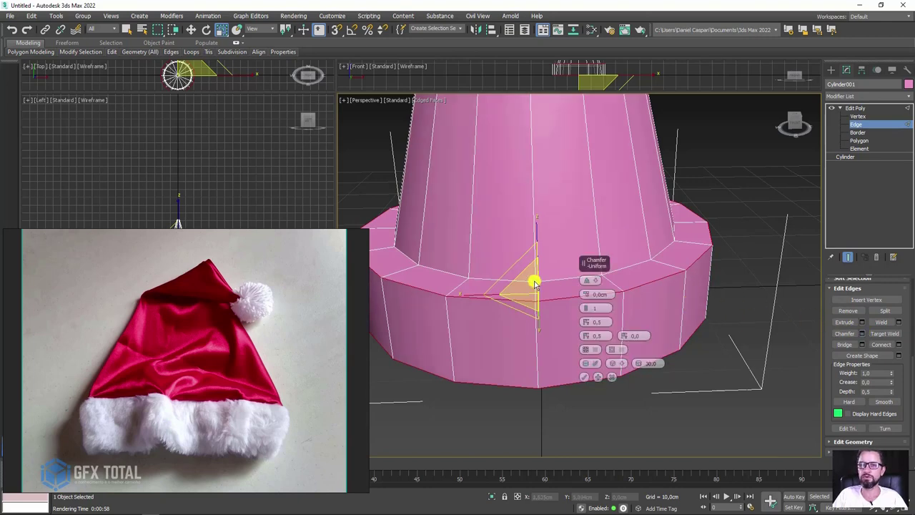
{"action": "left_click_drag", "start_coordinate": [597, 297], "coordinate": [590, 289]}
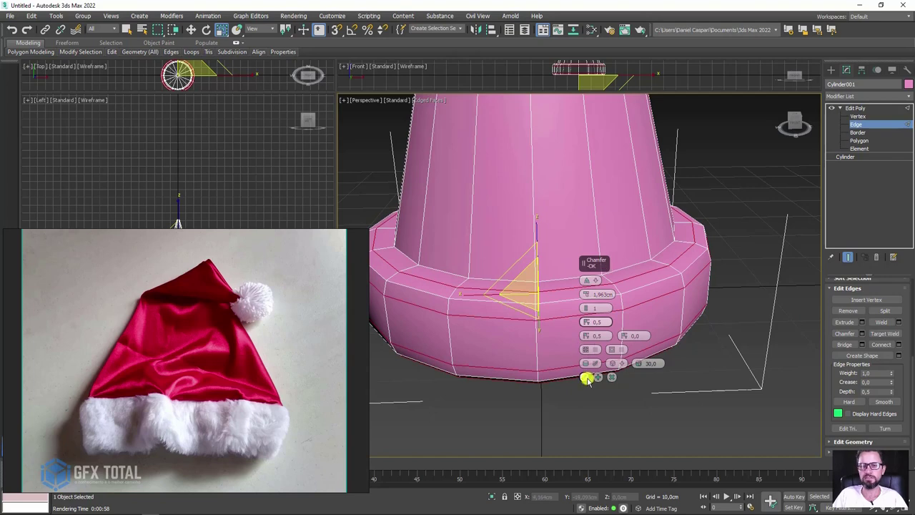
{"action": "mouse_move", "coordinate": [587, 326]}
{"action": "left_mouse_down"}
{"action": "mouse_move", "coordinate": [589, 300]}
{"action": "mouse_move", "coordinate": [601, 298]}
{"action": "left_mouse_up"}
{"action": "right_click", "coordinate": [587, 296]}
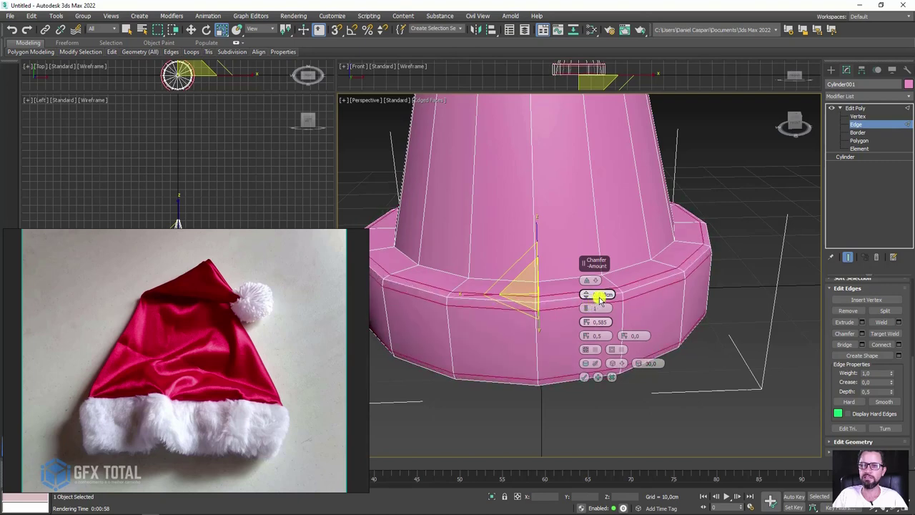
{"action": "left_click", "coordinate": [584, 377]}
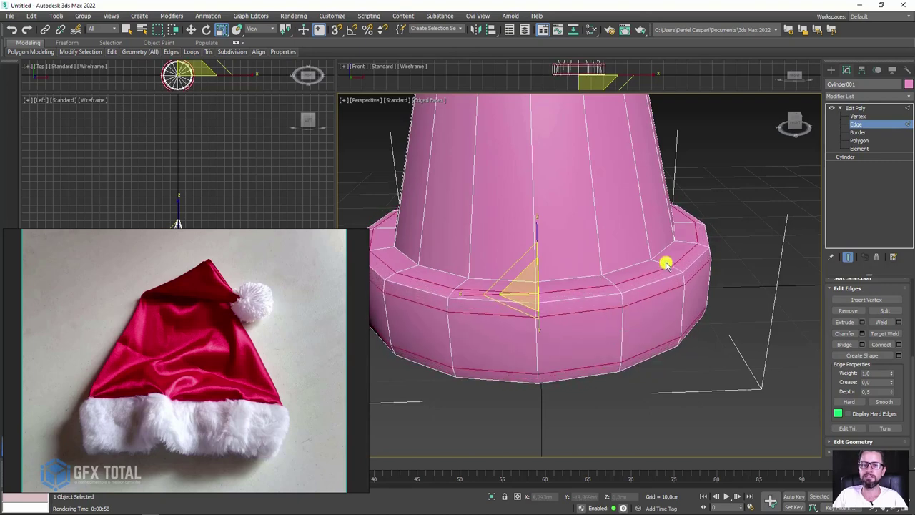
Step: Select the seam edge loop where the cone meets the band, ready for extruding
{"action": "scroll", "coordinate": [662, 275], "scroll_direction": "up", "scroll_amount": 3}
{"action": "scroll", "coordinate": [647, 278], "scroll_direction": "up", "scroll_amount": 3}
{"action": "mouse_move", "coordinate": [642, 277]}
{"action": "middle_mouse_down"}
{"action": "mouse_move", "coordinate": [588, 272]}
{"action": "mouse_move", "coordinate": [632, 270]}
{"action": "middle_mouse_up"}
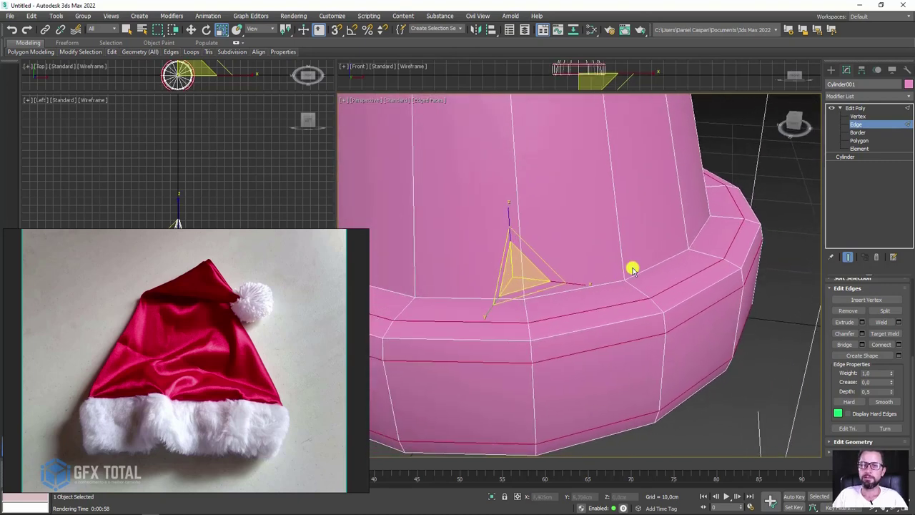
{"action": "double_click", "coordinate": [644, 271]}
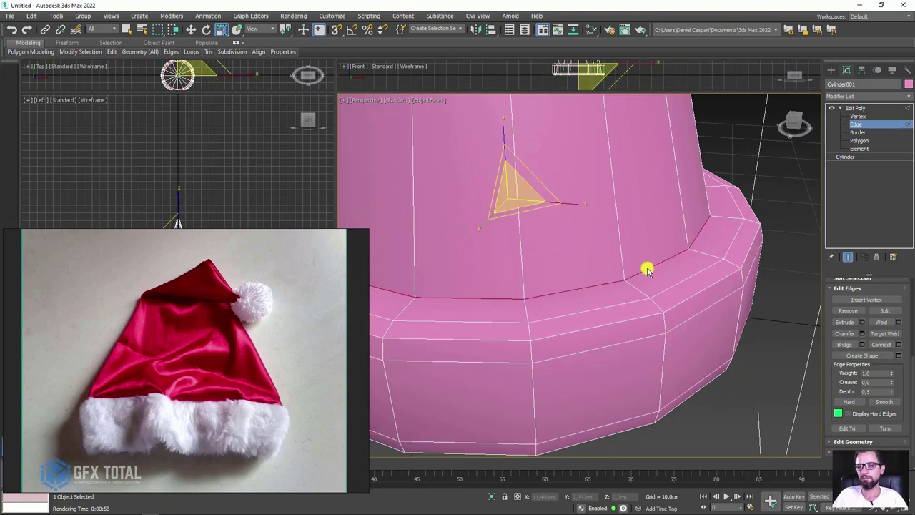
{"action": "left_click", "coordinate": [862, 323]}
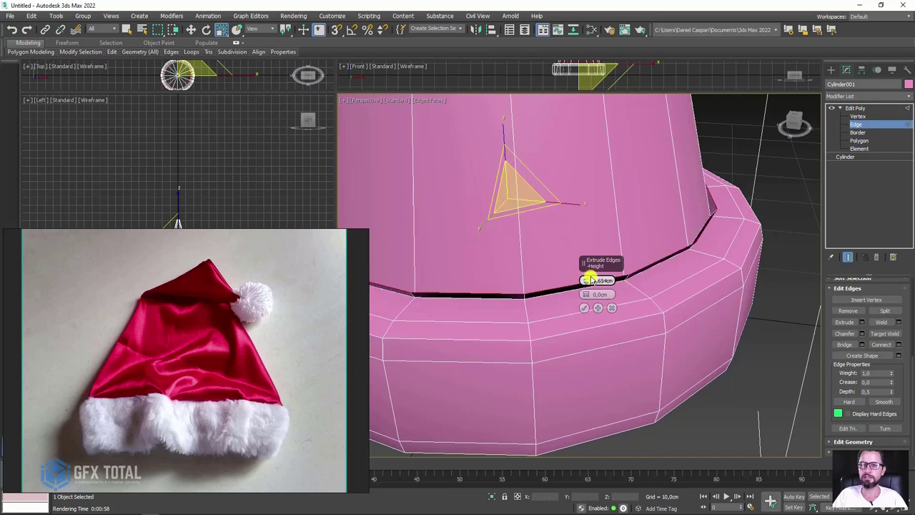
Step: Extrude the seam edge loop with a negative height to recess a groove around the hat
{"action": "left_click_drag", "start_coordinate": [588, 293], "coordinate": [650, 286]}
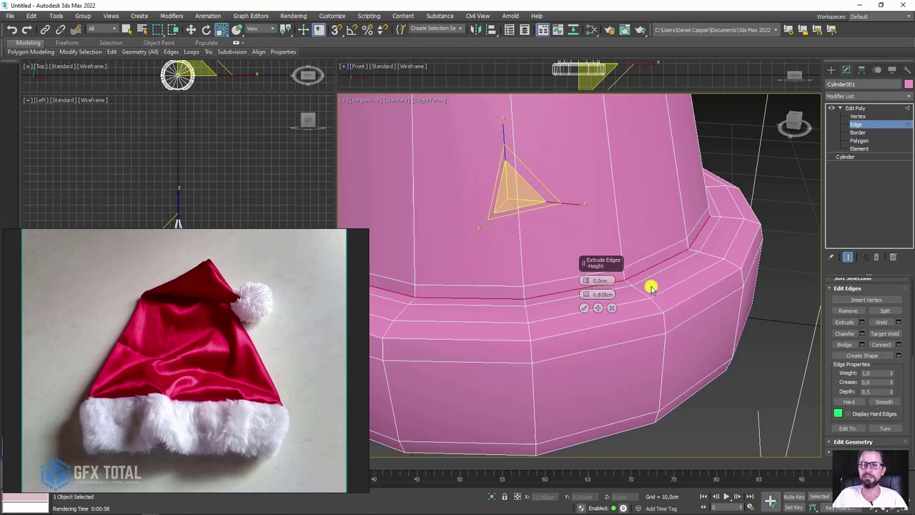
{"action": "mouse_move", "coordinate": [650, 286]}
{"action": "middle_mouse_down", "text": "alt"}
{"action": "mouse_move", "coordinate": [736, 259]}
{"action": "mouse_move", "coordinate": [678, 331]}
{"action": "mouse_move", "coordinate": [640, 281]}
{"action": "middle_mouse_up", "text": "alt"}
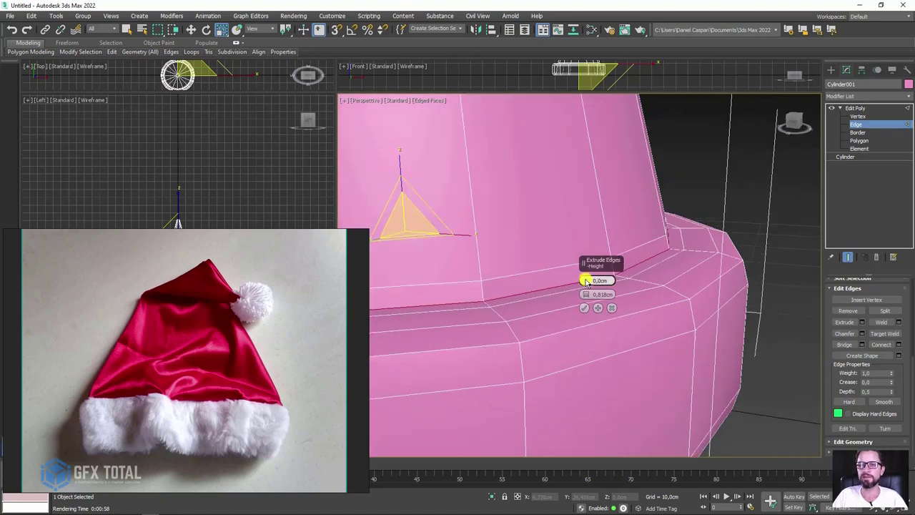
{"action": "left_click_drag", "start_coordinate": [584, 283], "coordinate": [603, 282]}
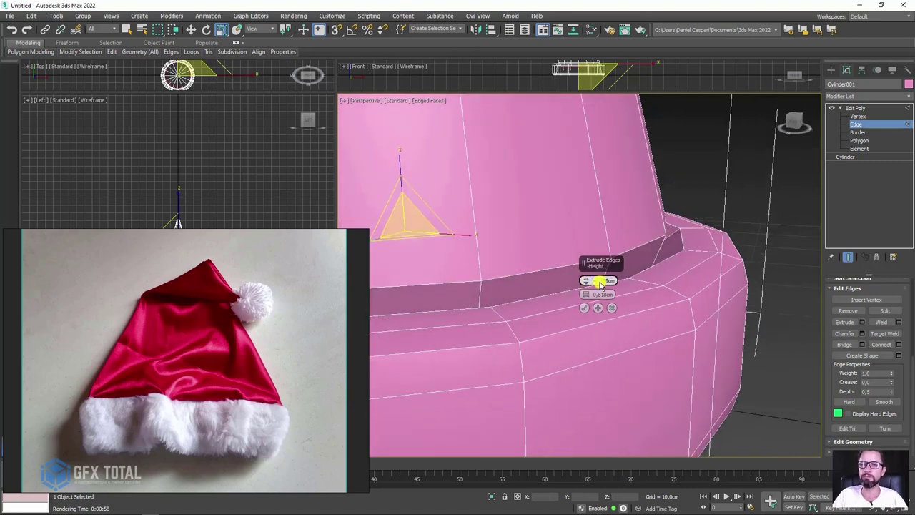
{"action": "mouse_move", "coordinate": [662, 258]}
{"action": "middle_mouse_down", "text": "alt"}
{"action": "mouse_move", "coordinate": [654, 276]}
{"action": "mouse_move", "coordinate": [592, 303]}
{"action": "middle_mouse_up", "text": "alt"}
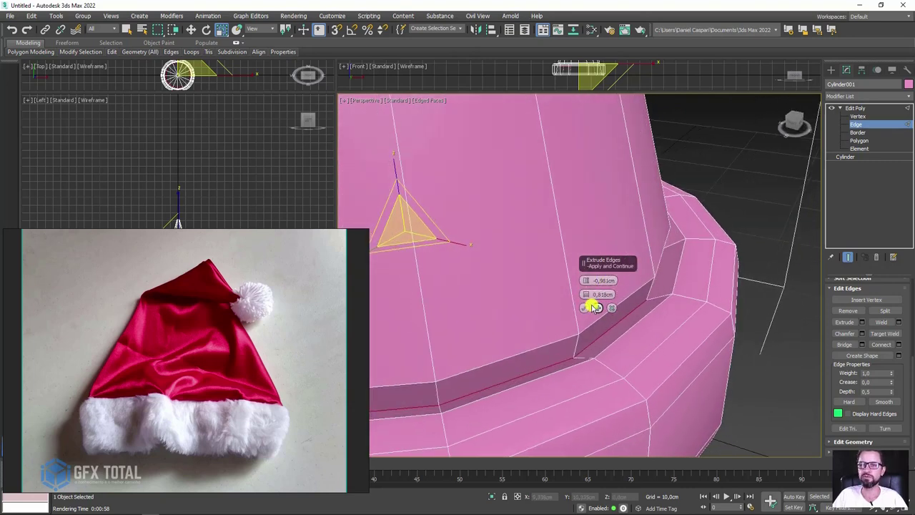
{"action": "left_click_drag", "start_coordinate": [589, 282], "coordinate": [592, 284]}
{"action": "left_click", "coordinate": [584, 308]}
{"action": "mouse_move", "coordinate": [584, 309]}
{"action": "middle_mouse_down", "text": "alt"}
{"action": "mouse_move", "coordinate": [639, 288]}
{"action": "mouse_move", "coordinate": [619, 288]}
{"action": "mouse_move", "coordinate": [546, 210]}
{"action": "middle_mouse_up", "text": "alt"}
{"action": "key", "text": "w"}
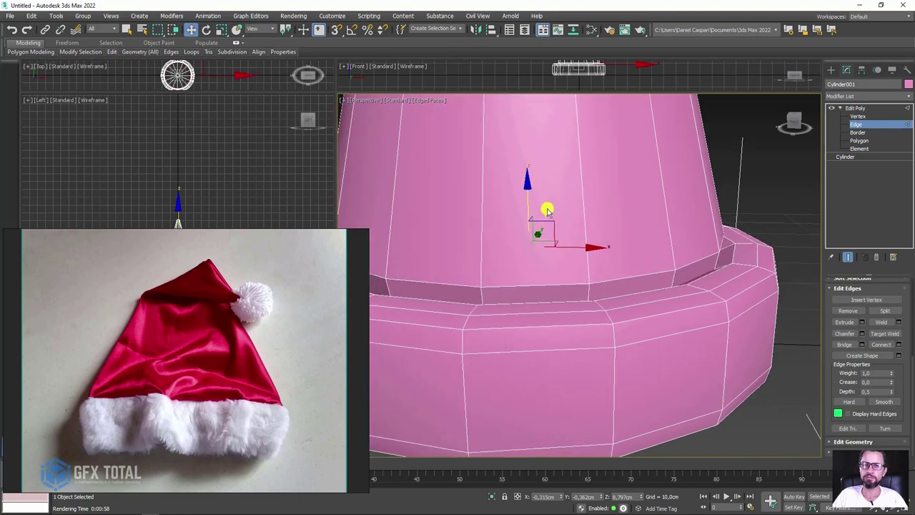
{"action": "scroll", "coordinate": [636, 206], "scroll_direction": "down", "scroll_amount": 3}
{"action": "scroll", "coordinate": [655, 210], "scroll_direction": "down", "scroll_amount": 3}
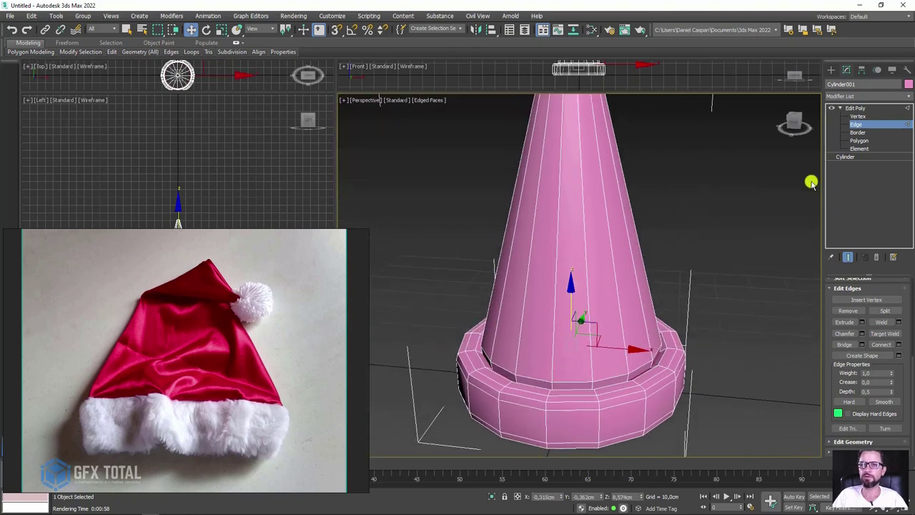
Step: Add a TurboSmooth modifier above Edit Poly, toggle it off, and return to Edge editing
{"action": "left_click", "coordinate": [850, 108]}
{"action": "left_click", "coordinate": [855, 98]}
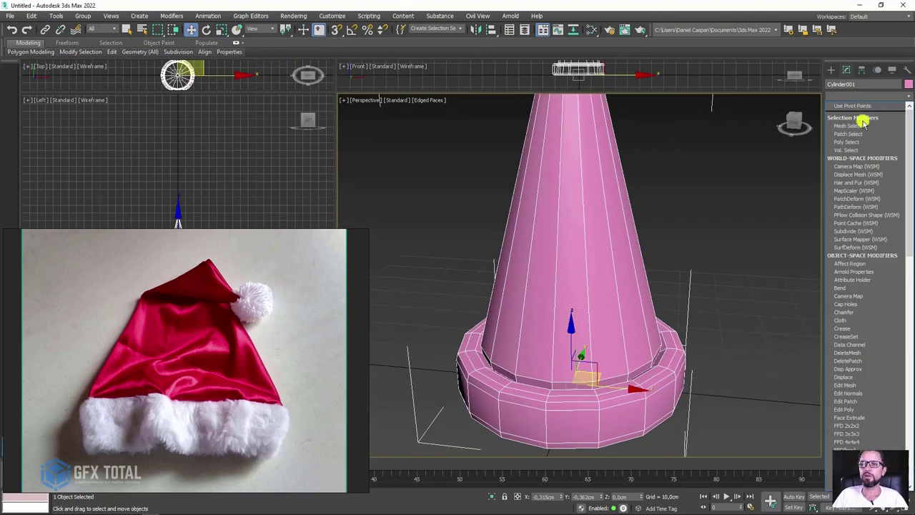
{"action": "left_click_drag", "start_coordinate": [910, 143], "coordinate": [911, 381]}
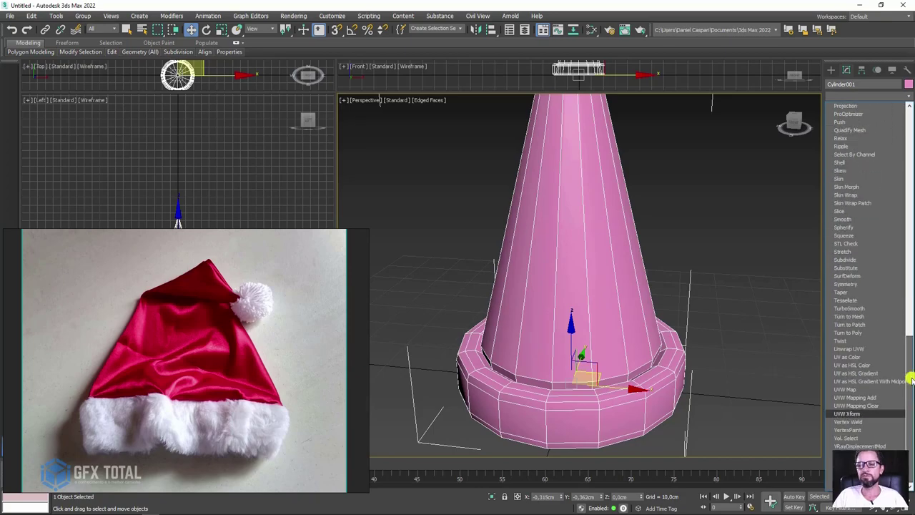
{"action": "left_click", "coordinate": [858, 308]}
{"action": "mouse_move", "coordinate": [719, 323]}
{"action": "middle_mouse_down", "text": "alt"}
{"action": "mouse_move", "coordinate": [665, 377]}
{"action": "mouse_move", "coordinate": [694, 253]}
{"action": "mouse_move", "coordinate": [731, 292]}
{"action": "mouse_move", "coordinate": [617, 353]}
{"action": "middle_mouse_up", "text": "alt"}
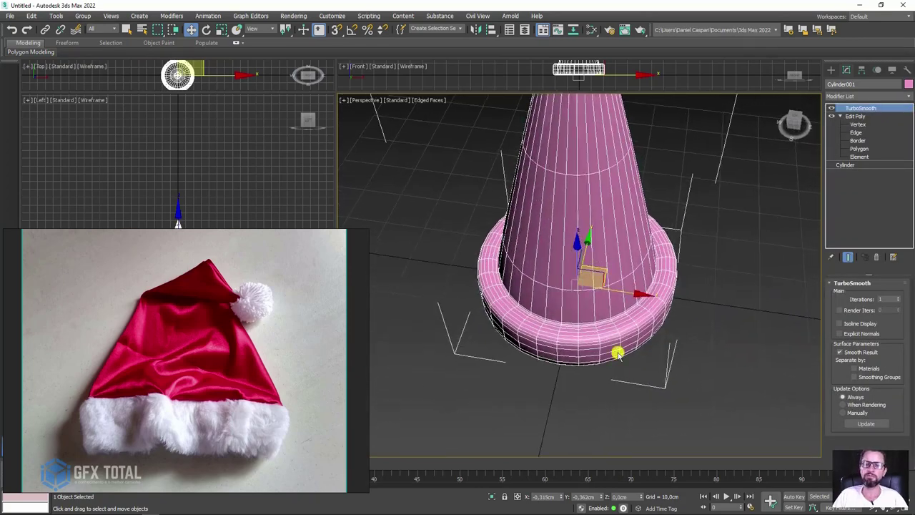
{"action": "left_click", "coordinate": [834, 110]}
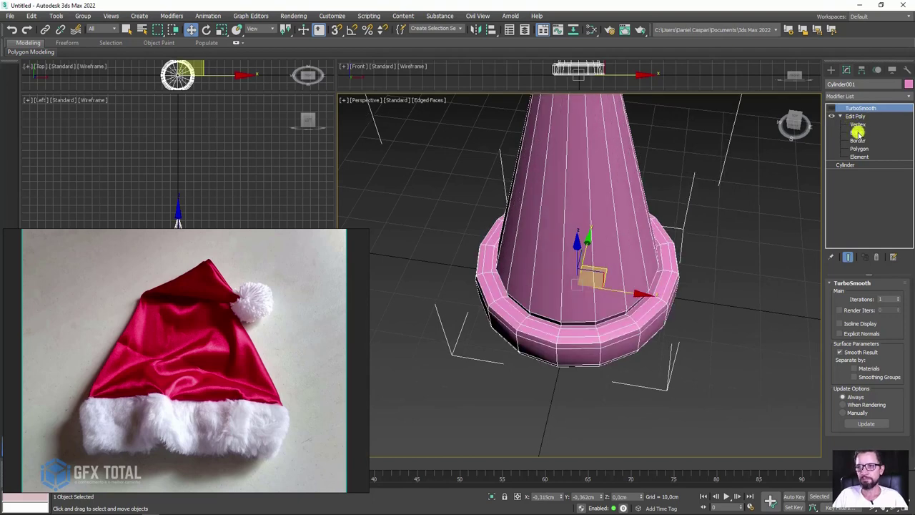
{"action": "left_click", "coordinate": [858, 132]}
{"action": "mouse_move", "coordinate": [689, 162]}
{"action": "middle_mouse_down", "text": "alt"}
{"action": "mouse_move", "coordinate": [676, 280]}
{"action": "mouse_move", "coordinate": [676, 260]}
{"action": "middle_mouse_up", "text": "alt"}
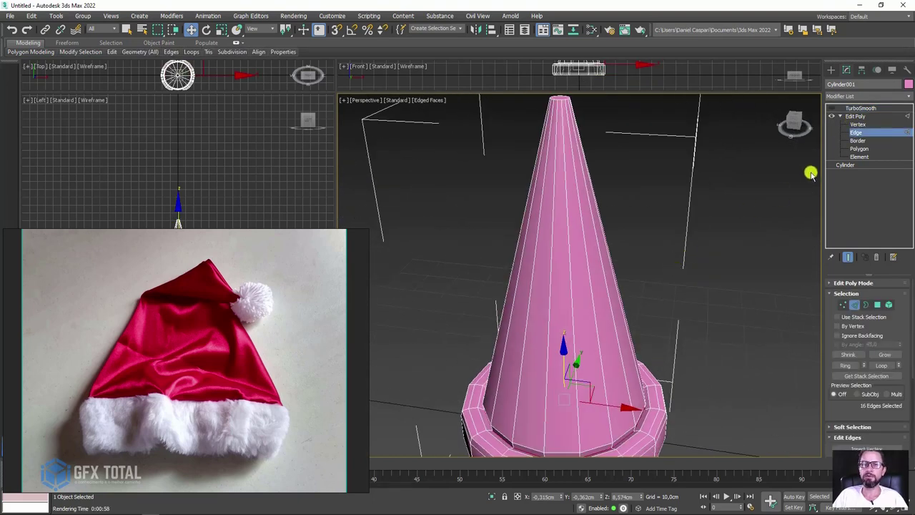
Step: Grow a vertex selection across the brim and scale it outward to widen the brim
{"action": "left_click", "coordinate": [857, 125]}
{"action": "mouse_move", "coordinate": [764, 133]}
{"action": "middle_mouse_down", "text": "alt"}
{"action": "mouse_move", "coordinate": [690, 188]}
{"action": "mouse_move", "coordinate": [612, 174]}
{"action": "middle_mouse_up", "text": "alt"}
{"action": "left_click_drag", "start_coordinate": [612, 173], "coordinate": [564, 255]}
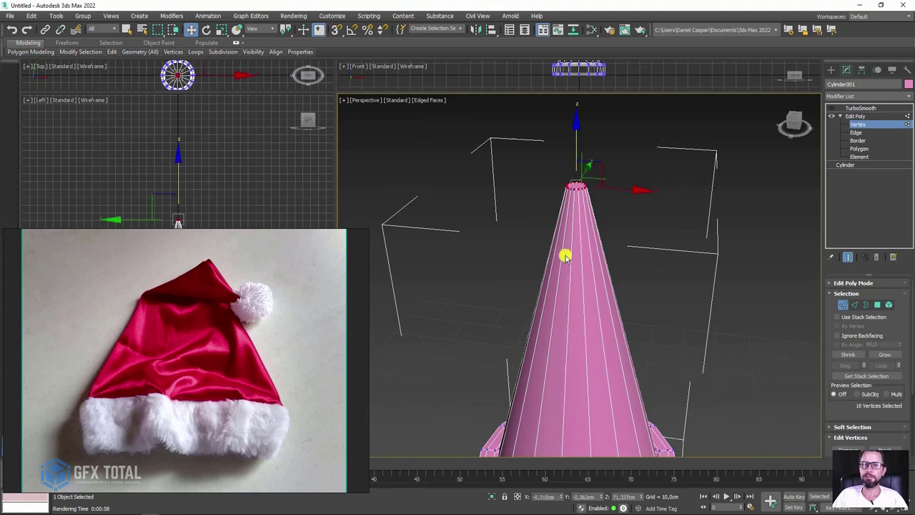
{"action": "mouse_move", "coordinate": [564, 255]}
{"action": "middle_mouse_down", "text": "alt"}
{"action": "mouse_move", "coordinate": [581, 257]}
{"action": "mouse_move", "coordinate": [593, 240]}
{"action": "middle_mouse_up", "text": "alt"}
{"action": "left_click", "coordinate": [886, 355]}
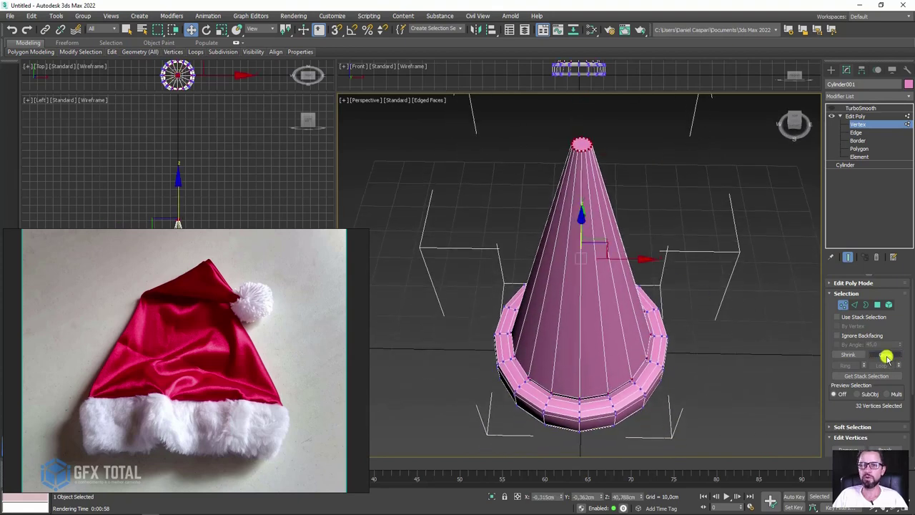
{"action": "left_click", "coordinate": [886, 355]}
{"action": "scroll", "coordinate": [650, 368], "scroll_direction": "up", "scroll_amount": 2}
{"action": "scroll", "coordinate": [645, 361], "scroll_direction": "up", "scroll_amount": 4}
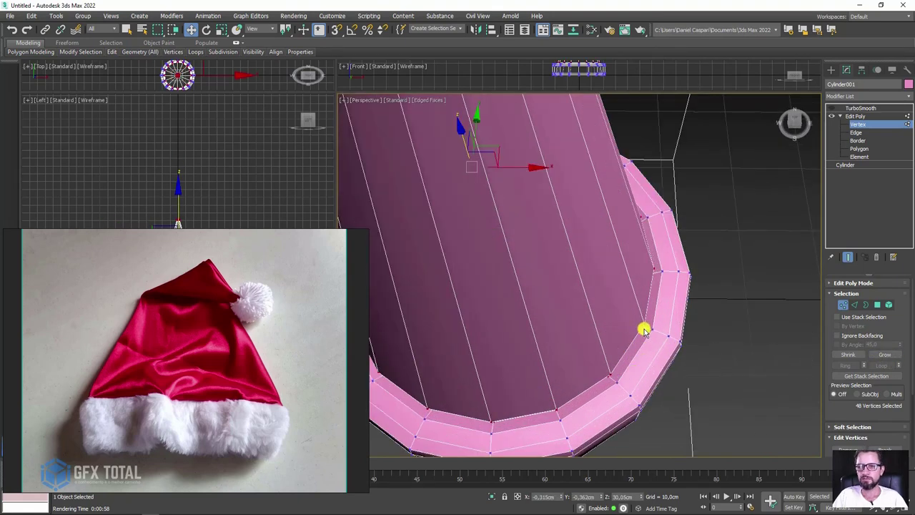
{"action": "left_click", "coordinate": [885, 355]}
{"action": "key", "text": "r"}
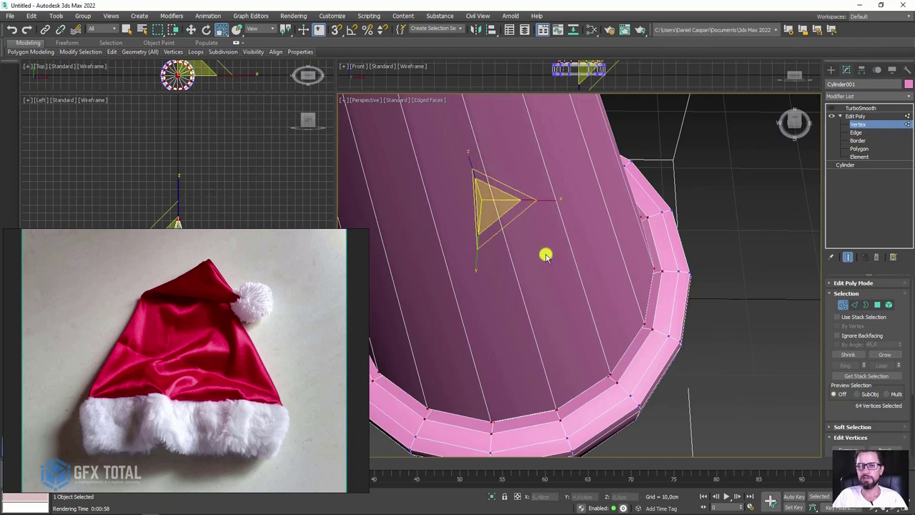
{"action": "left_click_drag", "start_coordinate": [511, 233], "coordinate": [510, 228]}
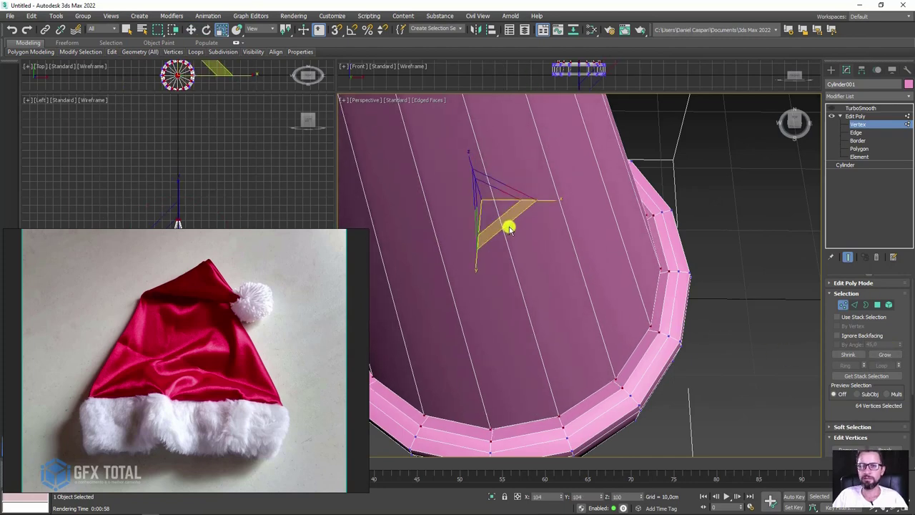
{"action": "mouse_move", "coordinate": [570, 264]}
{"action": "middle_mouse_down", "text": "alt"}
{"action": "mouse_move", "coordinate": [603, 256]}
{"action": "mouse_move", "coordinate": [665, 276]}
{"action": "mouse_move", "coordinate": [665, 307]}
{"action": "mouse_move", "coordinate": [844, 280]}
{"action": "middle_mouse_up", "text": "alt"}
{"action": "scroll", "coordinate": [603, 255], "scroll_direction": "down", "scroll_amount": 3}
Step: Insert a horizontal edge loop through the brim's vertical edge ring and scale it slightly
{"action": "left_click", "coordinate": [853, 305]}
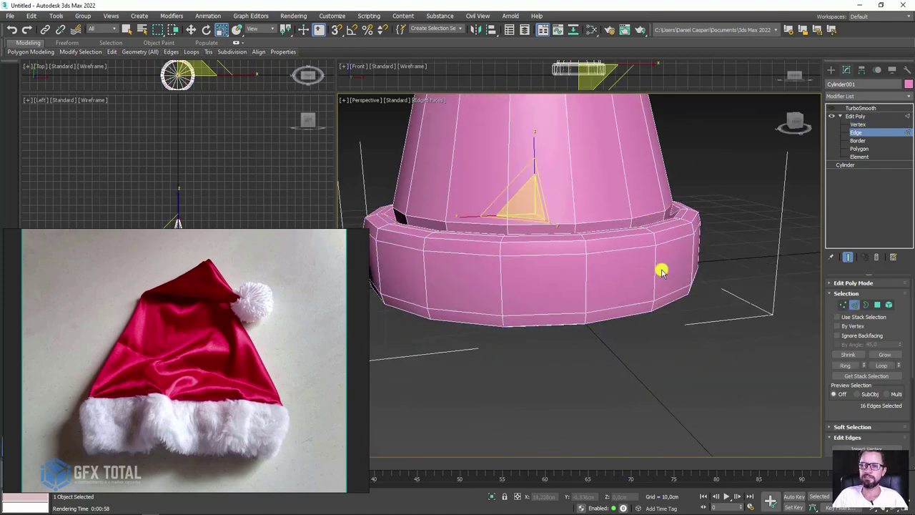
{"action": "left_click", "coordinate": [655, 276]}
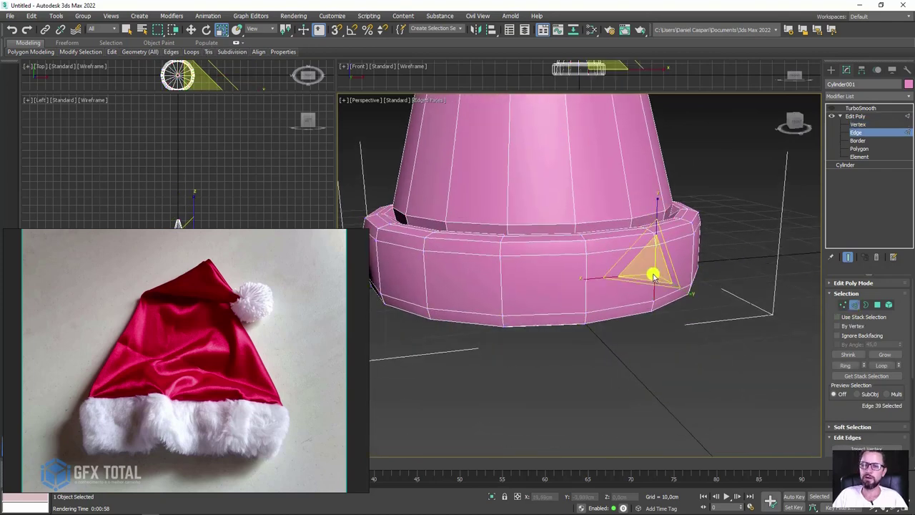
{"action": "left_click", "coordinate": [846, 364]}
{"action": "scroll", "coordinate": [837, 429], "scroll_direction": "down", "scroll_amount": 2}
{"action": "scroll", "coordinate": [837, 429], "scroll_direction": "down", "scroll_amount": 3}
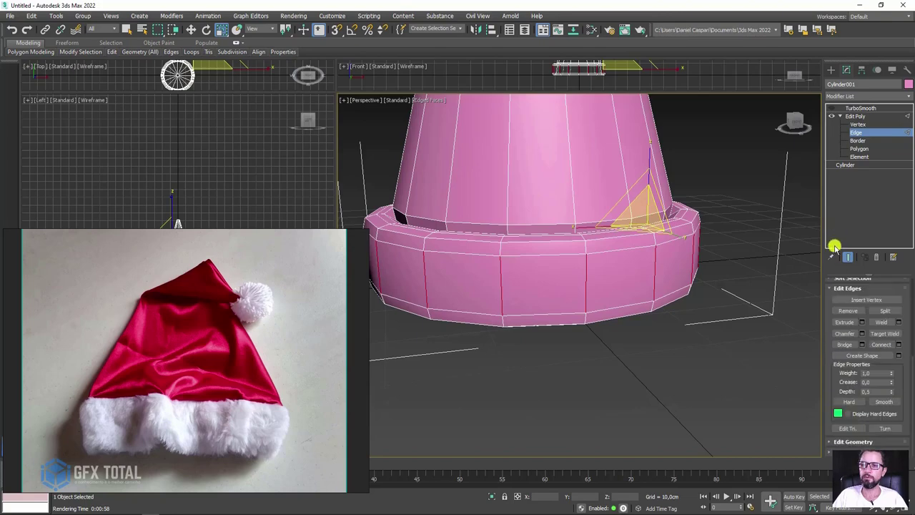
{"action": "left_click", "coordinate": [880, 343]}
{"action": "left_click_drag", "start_coordinate": [555, 246], "coordinate": [529, 243]}
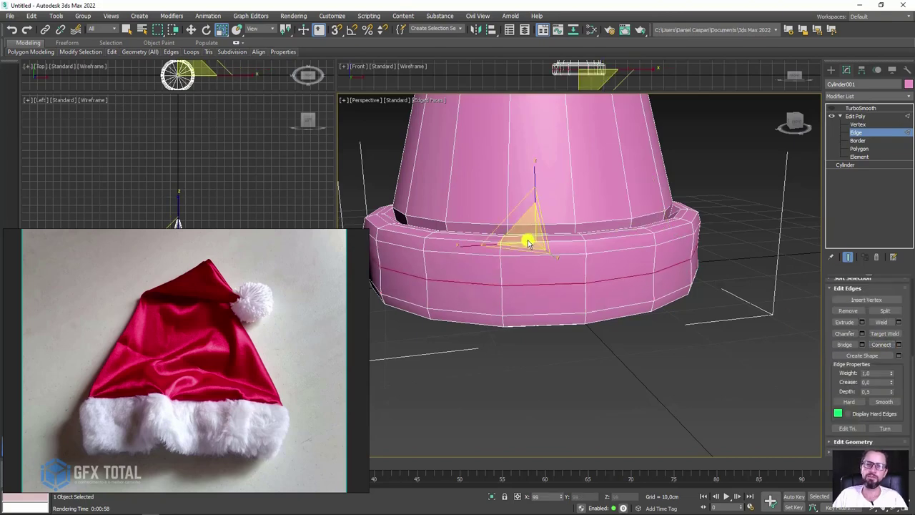
{"action": "mouse_move", "coordinate": [536, 245]}
{"action": "middle_mouse_down", "text": "alt"}
{"action": "mouse_move", "coordinate": [592, 226]}
{"action": "mouse_move", "coordinate": [662, 219]}
{"action": "mouse_move", "coordinate": [627, 238]}
{"action": "mouse_move", "coordinate": [741, 212]}
{"action": "mouse_move", "coordinate": [698, 222]}
{"action": "mouse_move", "coordinate": [707, 276]}
{"action": "mouse_move", "coordinate": [692, 279]}
{"action": "middle_mouse_up", "text": "alt"}
Step: Add an edge loop around the cone's mid-height
{"action": "scroll", "coordinate": [693, 278], "scroll_direction": "up", "scroll_amount": 3}
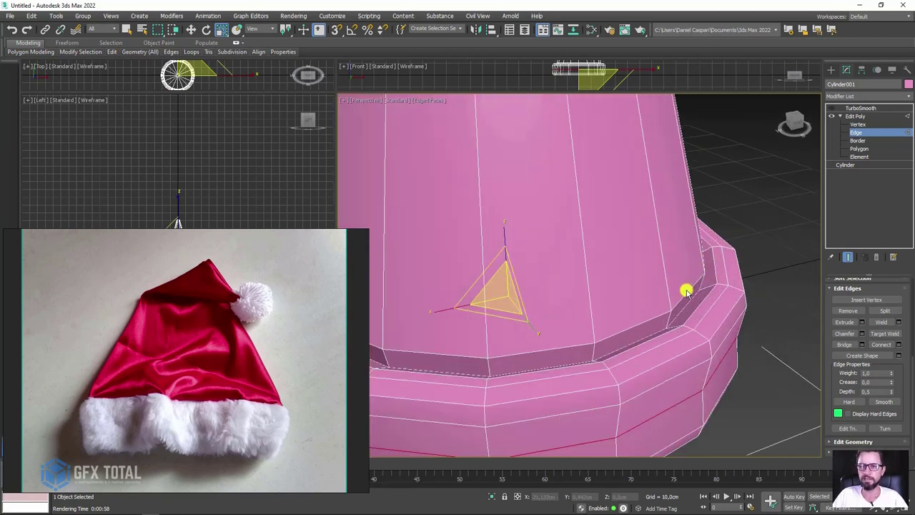
{"action": "scroll", "coordinate": [686, 292], "scroll_direction": "down", "scroll_amount": 5}
{"action": "mouse_move", "coordinate": [695, 217]}
{"action": "middle_mouse_down", "text": "alt"}
{"action": "mouse_move", "coordinate": [736, 298]}
{"action": "mouse_move", "coordinate": [701, 270]}
{"action": "mouse_move", "coordinate": [629, 302]}
{"action": "mouse_move", "coordinate": [619, 272]}
{"action": "middle_mouse_up", "text": "alt"}
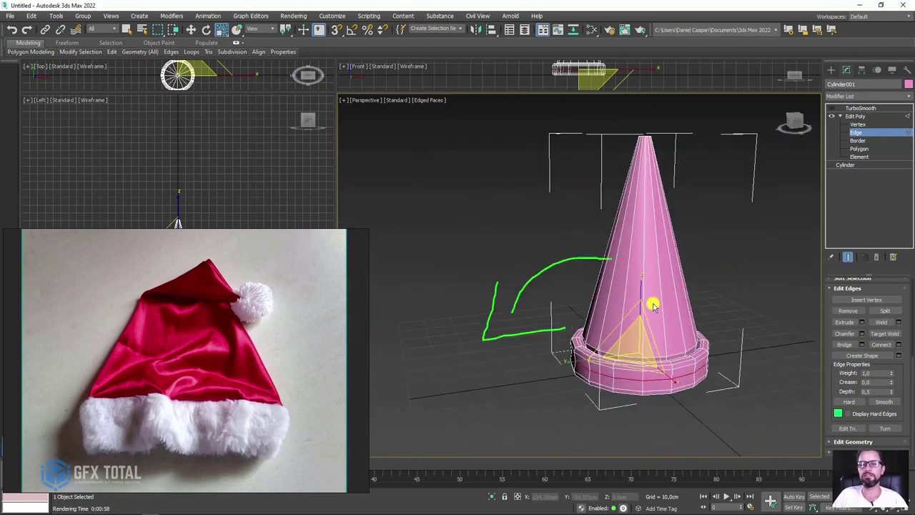
{"action": "middle_click_drag", "start_coordinate": [725, 280], "coordinate": [531, 240], "text": "alt"}
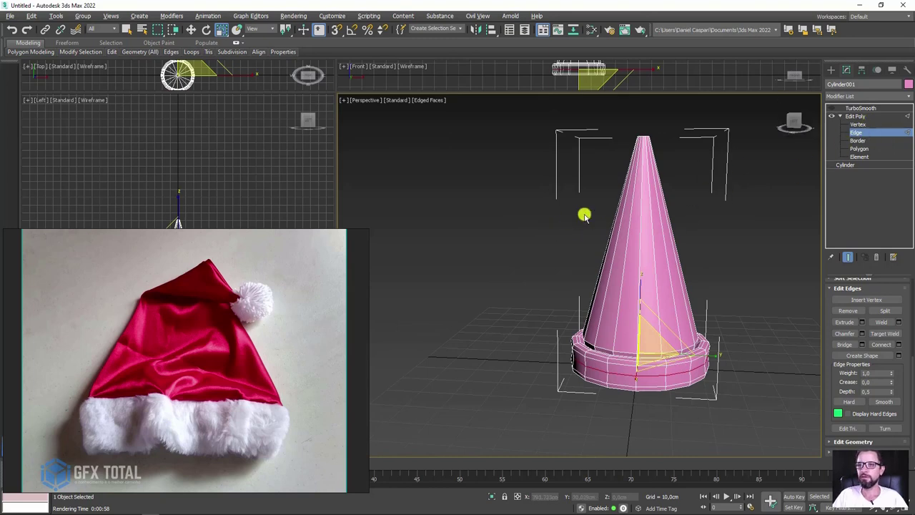
{"action": "left_click", "coordinate": [785, 234]}
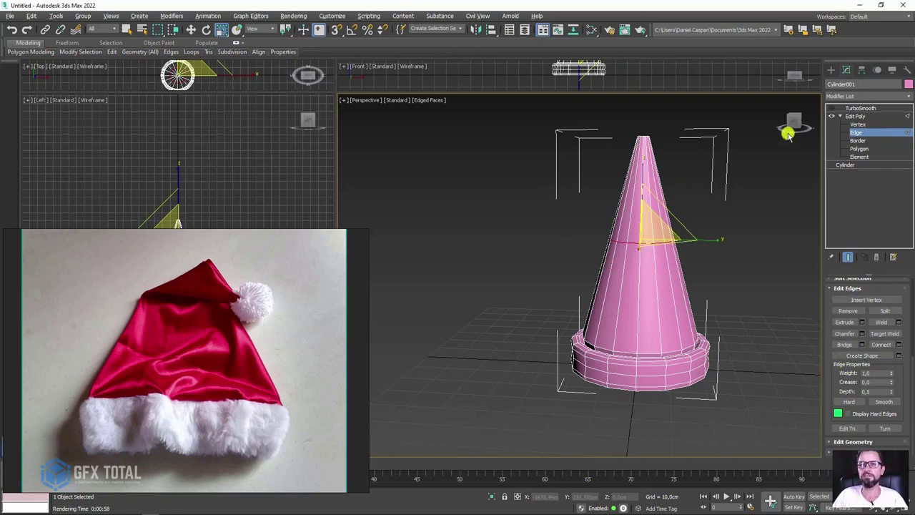
Step: Select the tip and middle vertex rings and zoom in on them in Left view
{"action": "left_click", "coordinate": [858, 124]}
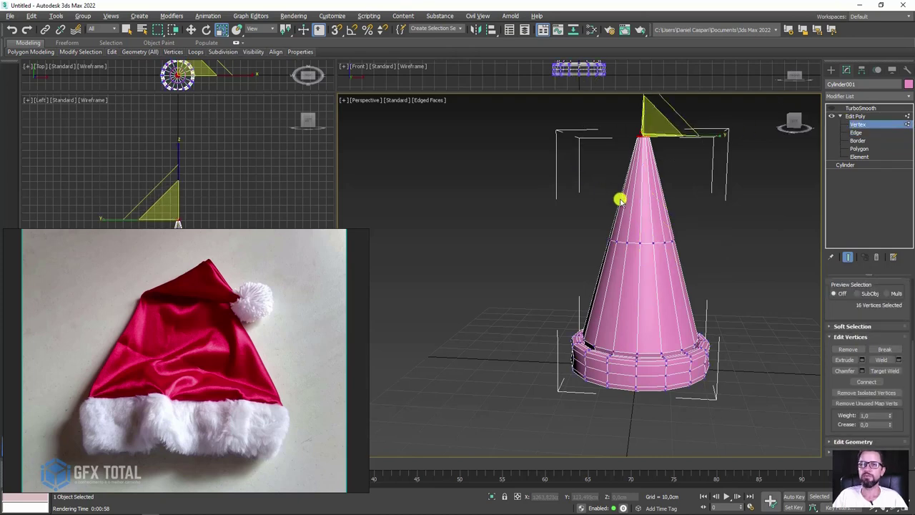
{"action": "left_click_drag", "start_coordinate": [517, 261], "coordinate": [517, 261], "text": "ctrl"}
{"action": "middle_click_drag", "start_coordinate": [699, 266], "coordinate": [705, 268], "text": "alt"}
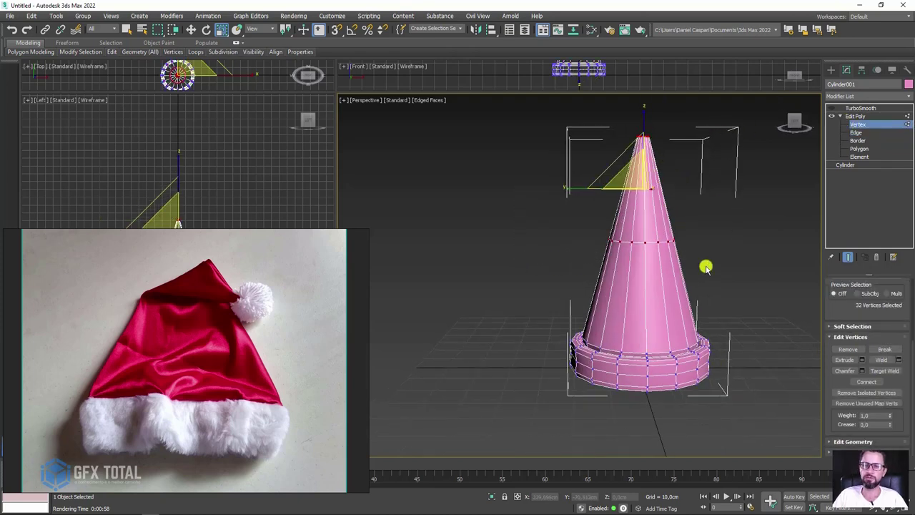
{"action": "key", "text": "l"}
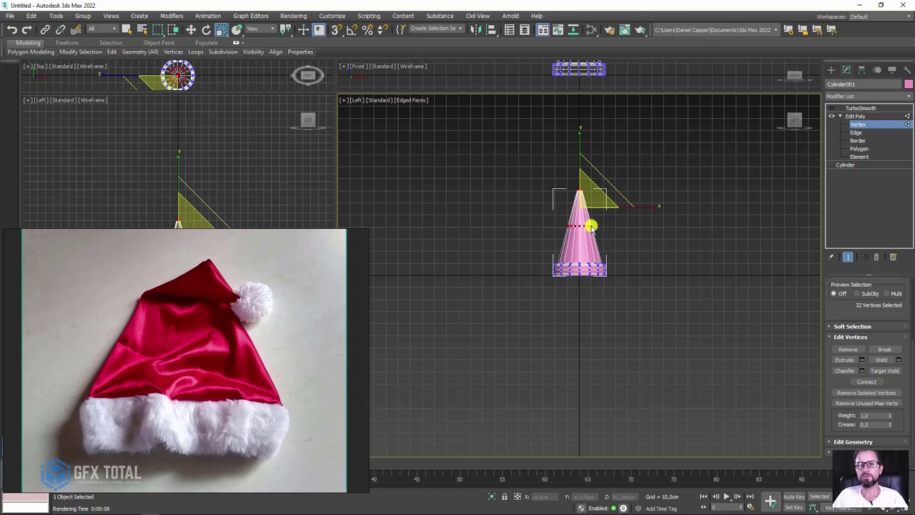
{"action": "key", "text": "z"}
Step: Rotate and move the upper vertices to bend the cone tip over and down to the left
{"action": "key", "text": "e"}
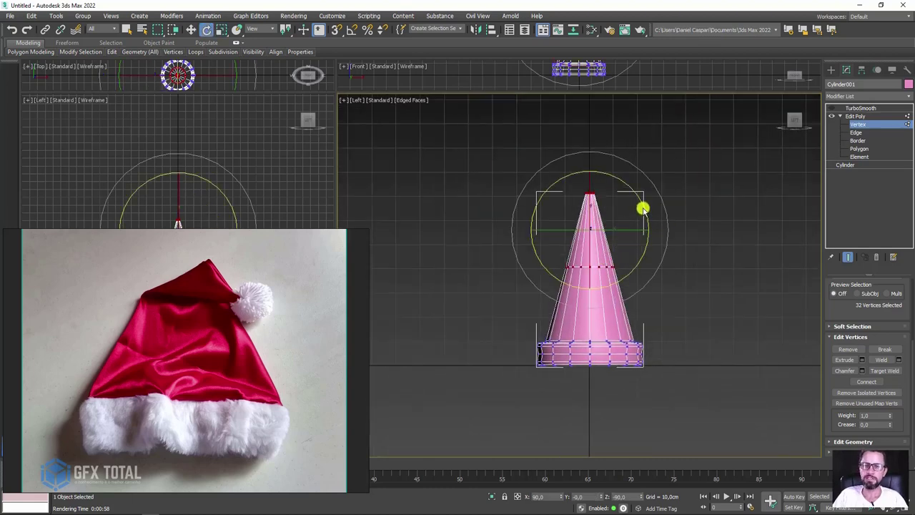
{"action": "left_click_drag", "start_coordinate": [643, 208], "coordinate": [577, 184]}
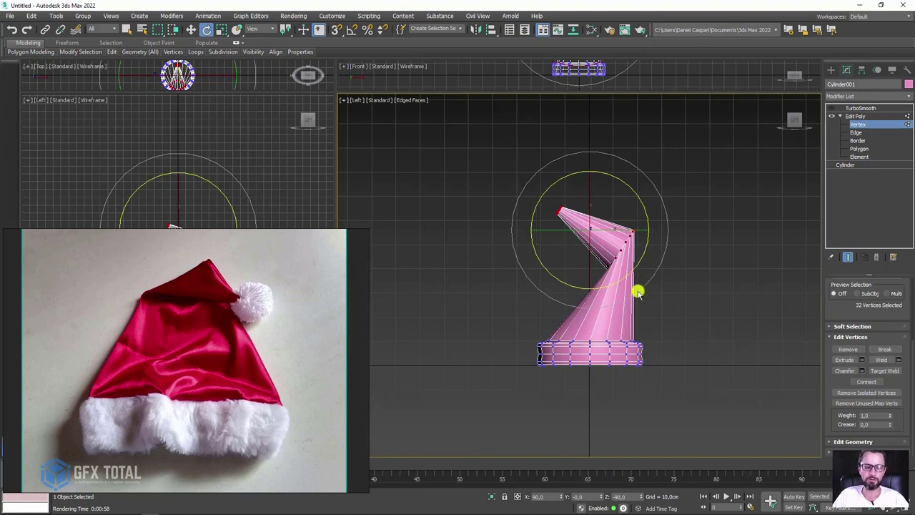
{"action": "key", "text": "w"}
{"action": "mouse_move", "coordinate": [606, 209]}
{"action": "left_mouse_down"}
{"action": "mouse_move", "coordinate": [496, 289]}
{"action": "mouse_move", "coordinate": [456, 241]}
{"action": "left_mouse_up"}
{"action": "key", "text": "e"}
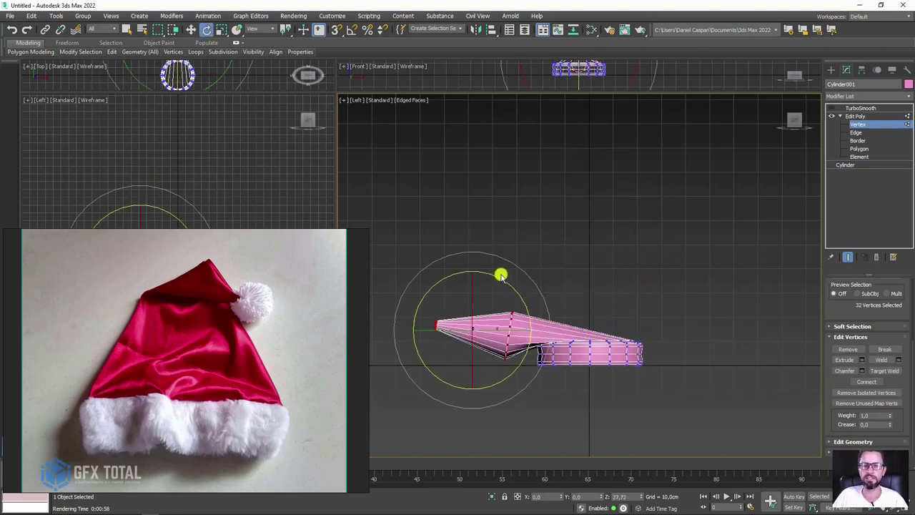
{"action": "key", "text": "w"}
{"action": "mouse_move", "coordinate": [494, 306]}
{"action": "left_mouse_down"}
{"action": "mouse_move", "coordinate": [491, 349]}
{"action": "mouse_move", "coordinate": [508, 327]}
{"action": "left_mouse_up"}
{"action": "key", "text": "e"}
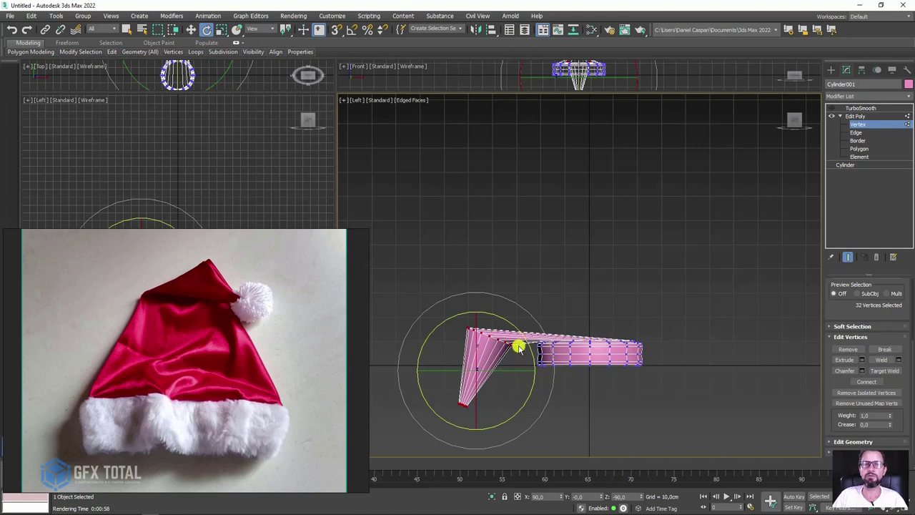
{"action": "scroll", "coordinate": [519, 347], "scroll_direction": "up", "scroll_amount": 3}
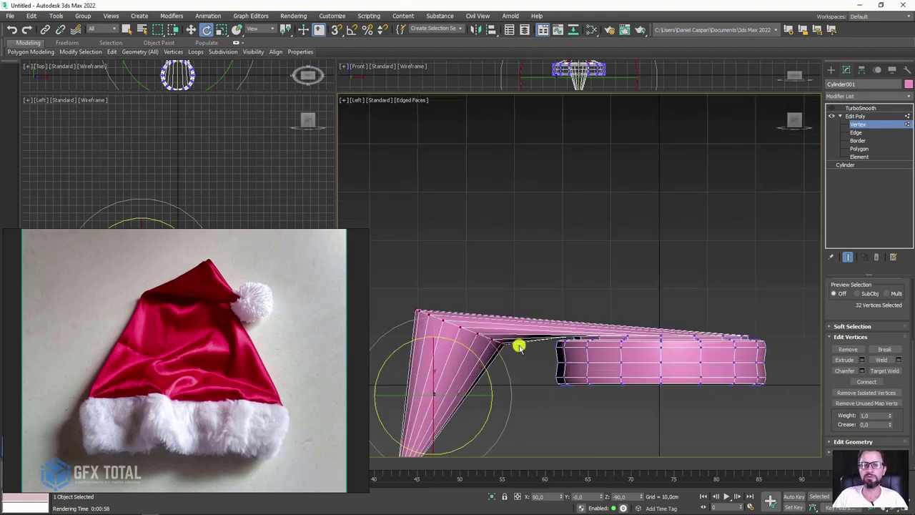
Step: Raise, widen and shift the top edge ring left to form the hat's pointed fold
{"action": "left_click", "coordinate": [857, 133]}
{"action": "middle_click_drag", "start_coordinate": [531, 348], "coordinate": [579, 334], "text": "alt"}
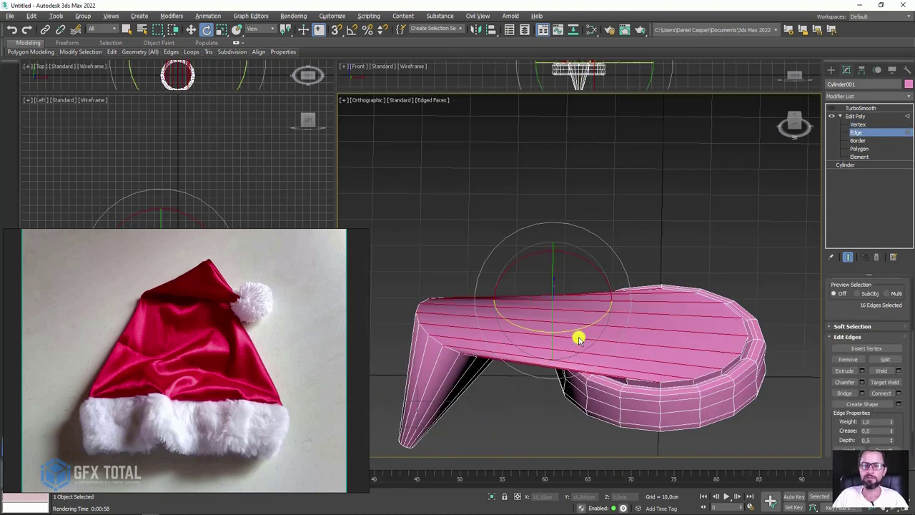
{"action": "middle_click_drag", "start_coordinate": [694, 357], "coordinate": [664, 312], "text": "alt"}
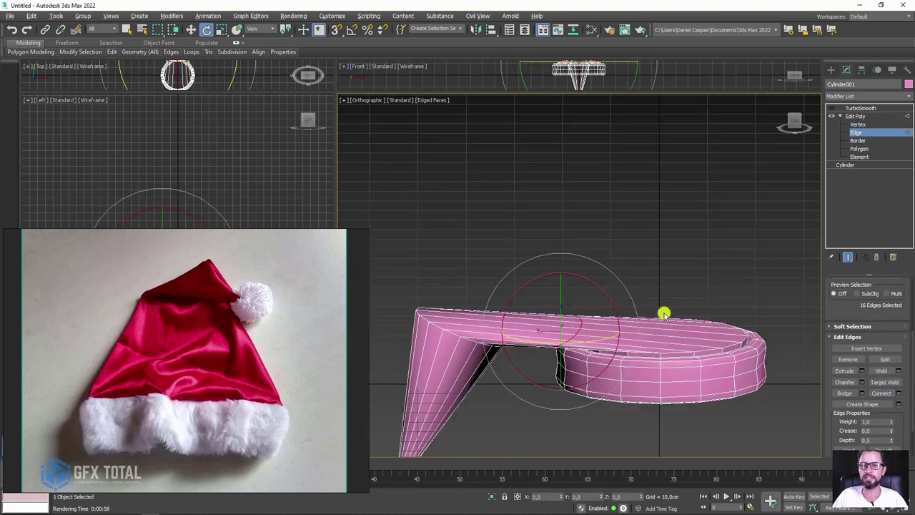
{"action": "key", "text": "w"}
{"action": "left_click_drag", "start_coordinate": [545, 307], "coordinate": [584, 223]}
{"action": "key", "text": "e"}
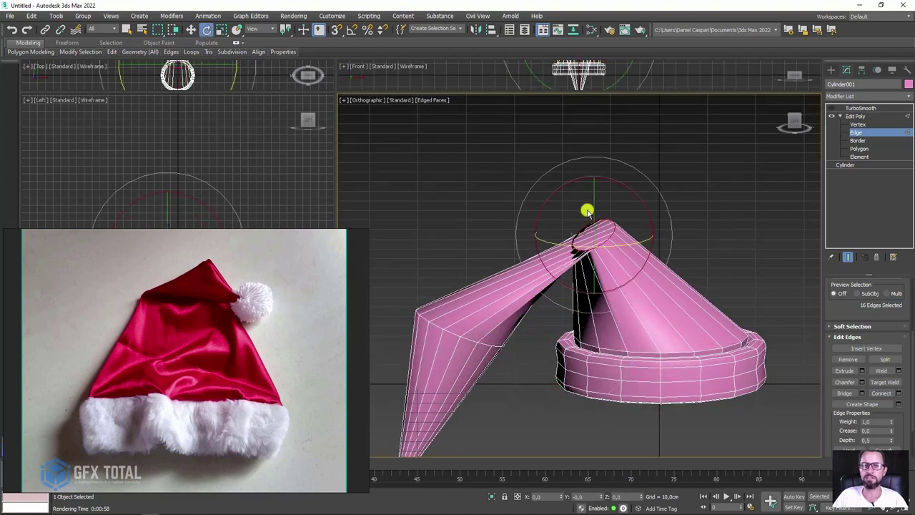
{"action": "key", "text": "r"}
{"action": "left_click_drag", "start_coordinate": [590, 171], "coordinate": [637, 412]}
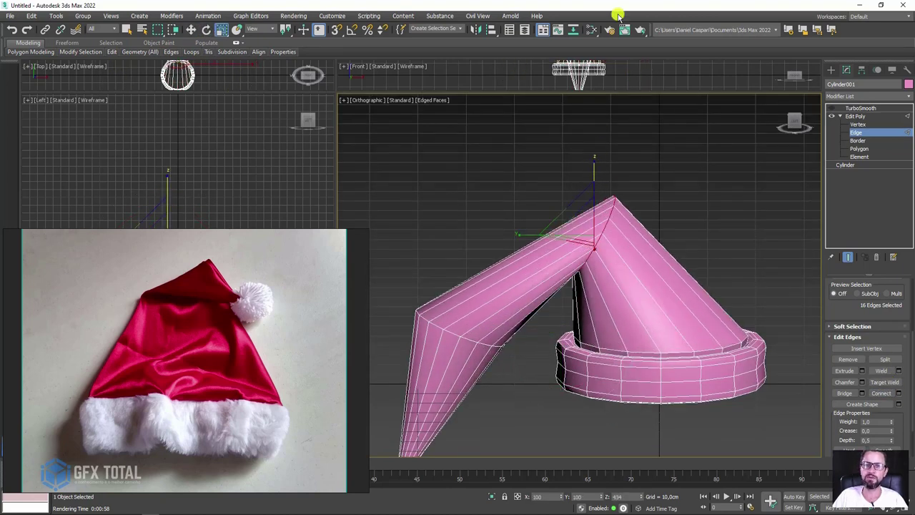
{"action": "key", "text": "w"}
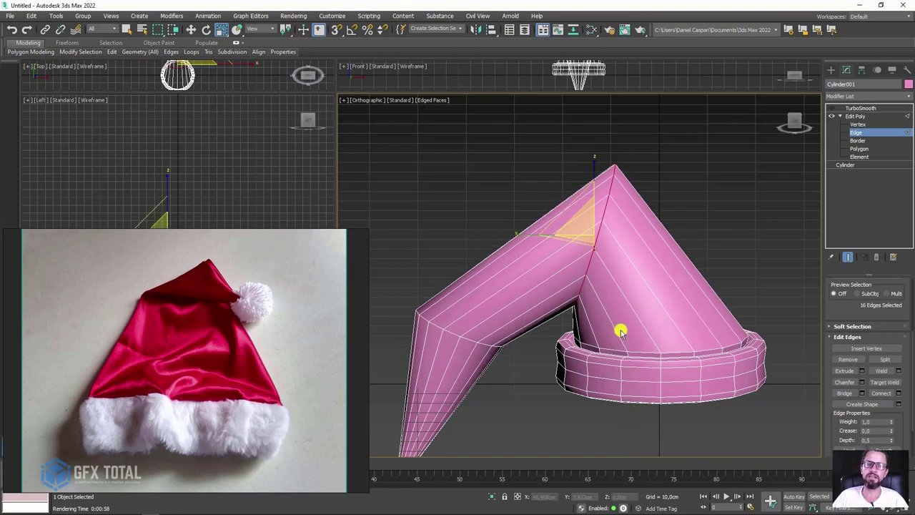
{"action": "left_click_drag", "start_coordinate": [578, 218], "coordinate": [552, 218]}
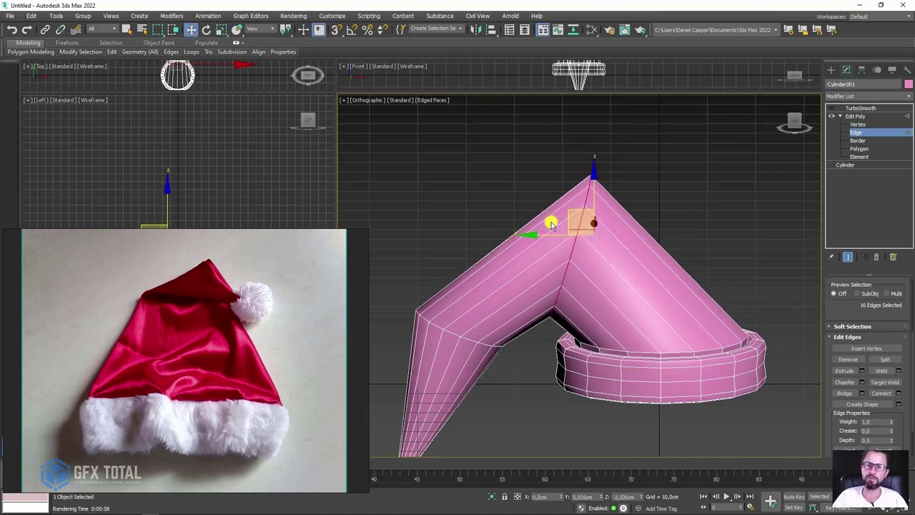
Step: Narrow, rotate and pull the tip edges into a tapered, bent cone
{"action": "key", "text": "r"}
{"action": "mouse_move", "coordinate": [572, 179]}
{"action": "left_mouse_down"}
{"action": "mouse_move", "coordinate": [565, 207]}
{"action": "mouse_move", "coordinate": [574, 196]}
{"action": "left_mouse_up"}
{"action": "key", "text": "e"}
{"action": "mouse_move", "coordinate": [574, 196]}
{"action": "middle_mouse_down", "text": "alt"}
{"action": "mouse_move", "coordinate": [665, 290]}
{"action": "mouse_move", "coordinate": [615, 321]}
{"action": "mouse_move", "coordinate": [505, 255]}
{"action": "middle_mouse_up", "text": "alt"}
{"action": "key", "text": "r"}
{"action": "mouse_move", "coordinate": [512, 251]}
{"action": "left_mouse_down"}
{"action": "mouse_move", "coordinate": [492, 261]}
{"action": "mouse_move", "coordinate": [535, 292]}
{"action": "left_mouse_up"}
{"action": "mouse_move", "coordinate": [535, 292]}
{"action": "middle_mouse_down", "text": "alt"}
{"action": "mouse_move", "coordinate": [535, 278]}
{"action": "mouse_move", "coordinate": [578, 316]}
{"action": "mouse_move", "coordinate": [678, 246]}
{"action": "middle_mouse_up", "text": "alt"}
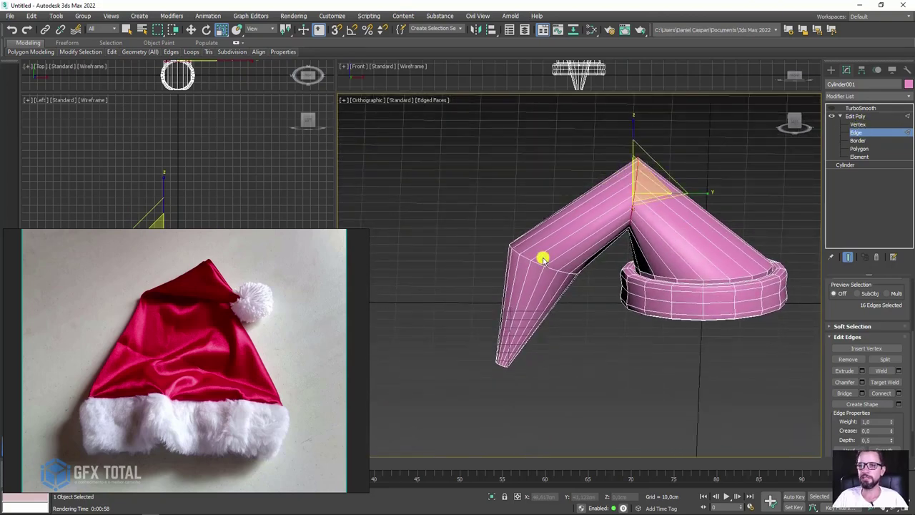
{"action": "key", "text": "Escape"}
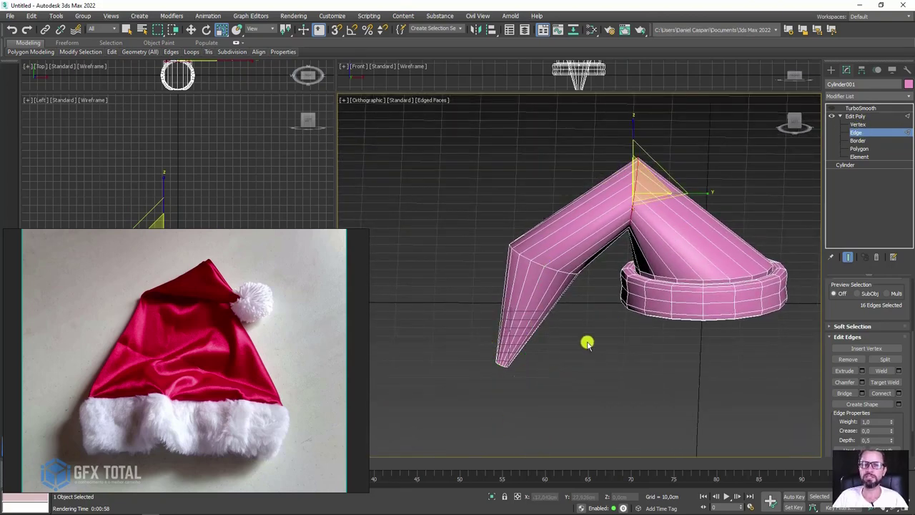
Step: Move the tip vertices up and right in Left view to add a second bend near the point
{"action": "left_click", "coordinate": [858, 124]}
{"action": "middle_click_drag", "start_coordinate": [556, 337], "coordinate": [548, 359], "text": "alt"}
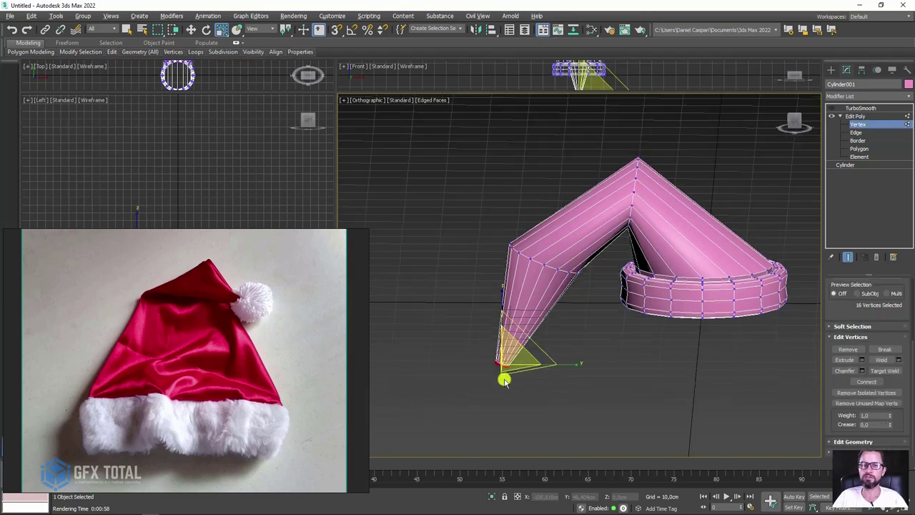
{"action": "left_click_drag", "start_coordinate": [470, 344], "coordinate": [525, 315]}
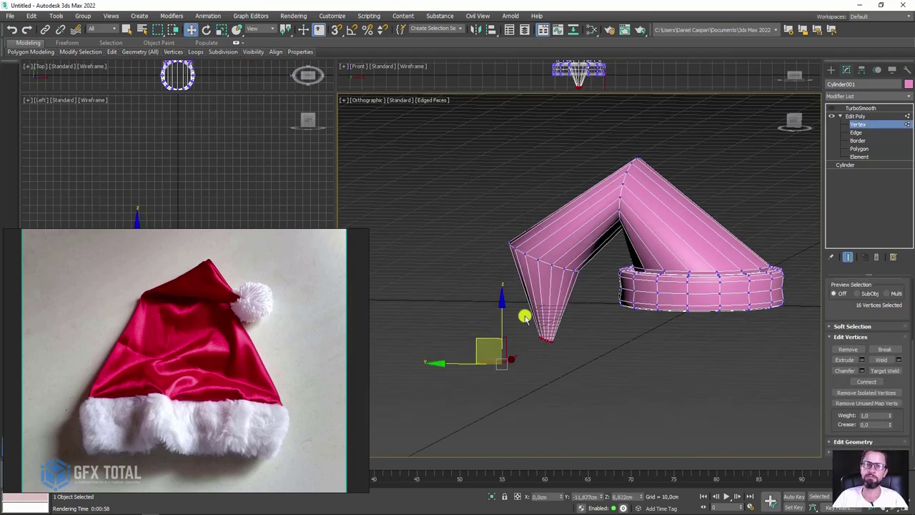
{"action": "middle_click_drag", "start_coordinate": [484, 228], "coordinate": [482, 245]}
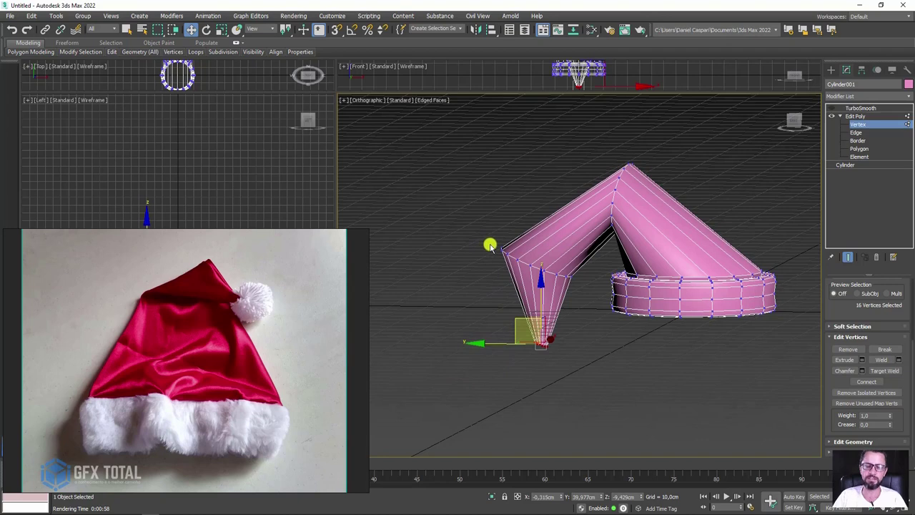
{"action": "key", "text": "l"}
{"action": "scroll", "coordinate": [536, 259], "scroll_direction": "up", "scroll_amount": 4}
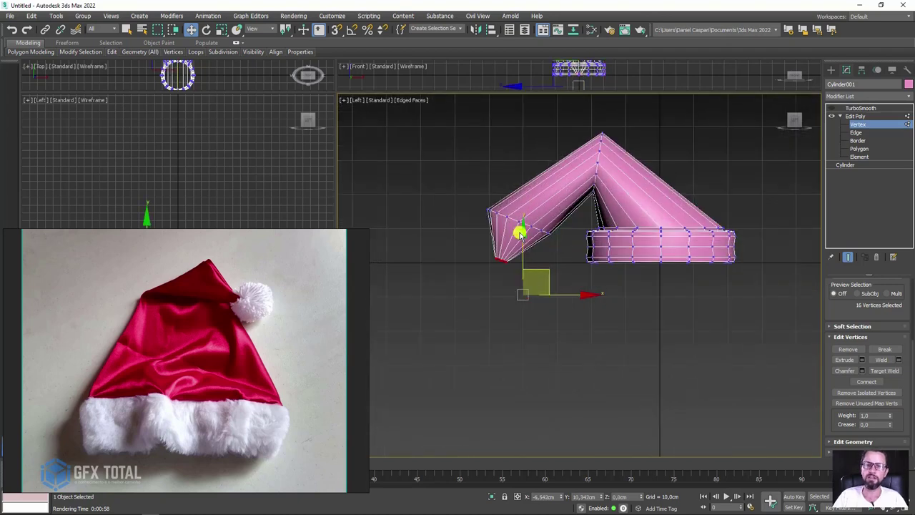
{"action": "left_click_drag", "start_coordinate": [520, 232], "coordinate": [487, 200]}
{"action": "mouse_move", "coordinate": [562, 243]}
{"action": "left_mouse_down"}
{"action": "mouse_move", "coordinate": [541, 186]}
{"action": "mouse_move", "coordinate": [520, 197]}
{"action": "left_mouse_up"}
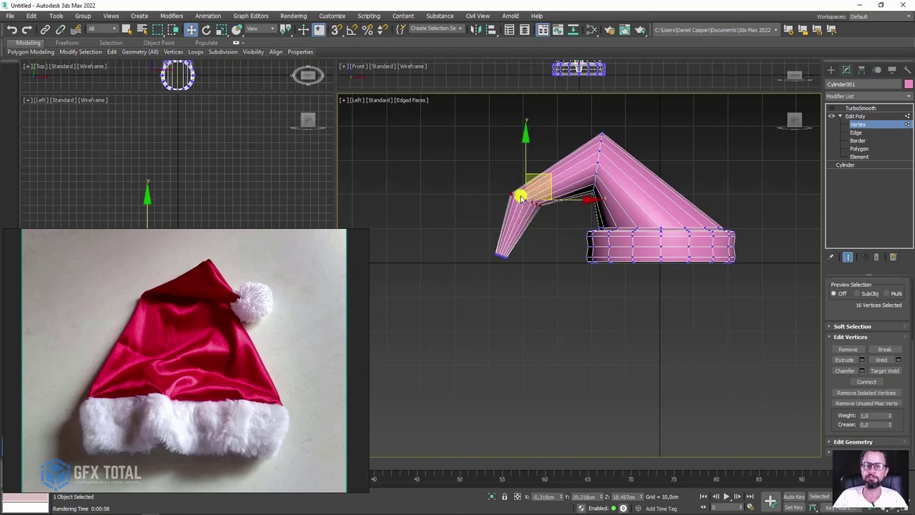
{"action": "left_click_drag", "start_coordinate": [523, 273], "coordinate": [523, 272]}
{"action": "left_click_drag", "start_coordinate": [524, 234], "coordinate": [529, 226]}
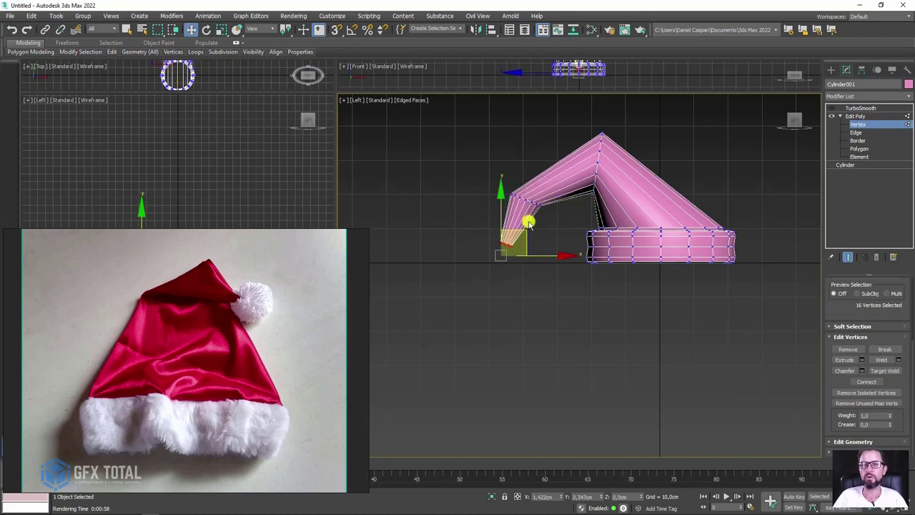
{"action": "left_click", "coordinate": [862, 117]}
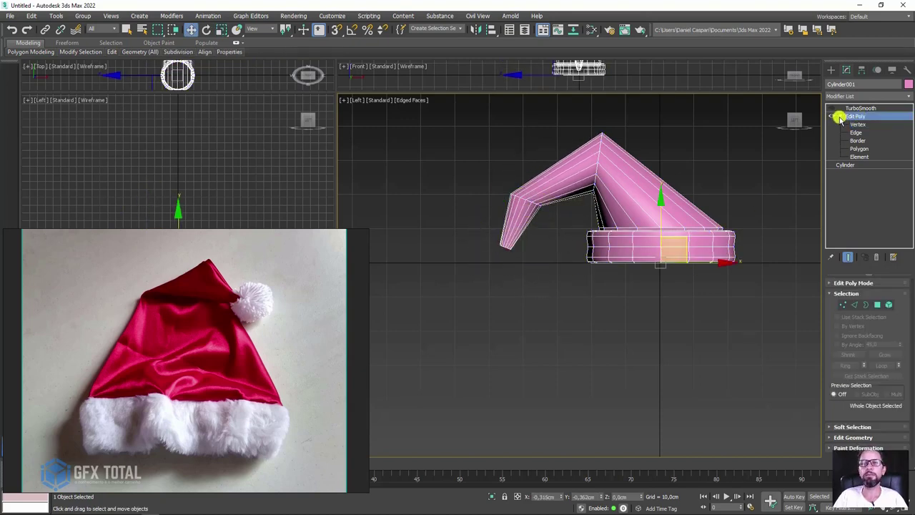
Step: Open the Gorro do Papai Noel 3ds Max folder and select Cabeça.obj
{"action": "scroll", "coordinate": [685, 201], "scroll_direction": "down", "scroll_amount": 2}
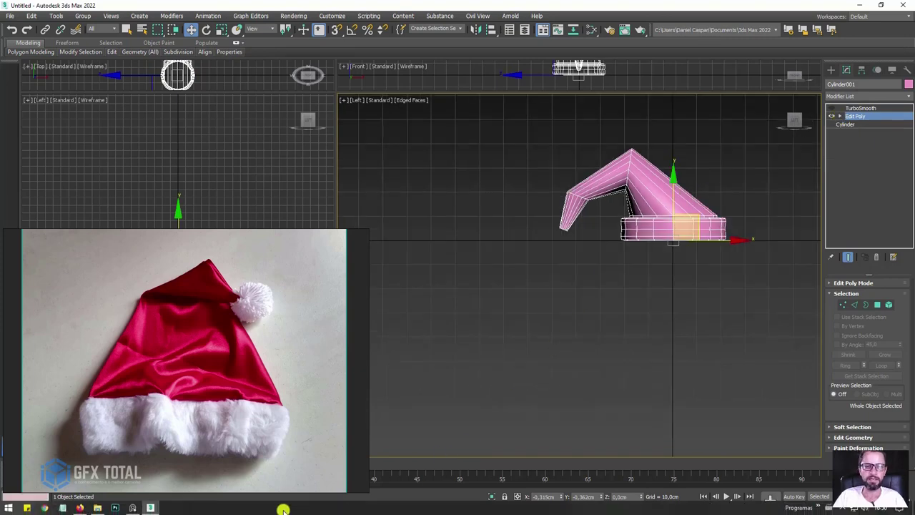
{"action": "left_click", "coordinate": [98, 508]}
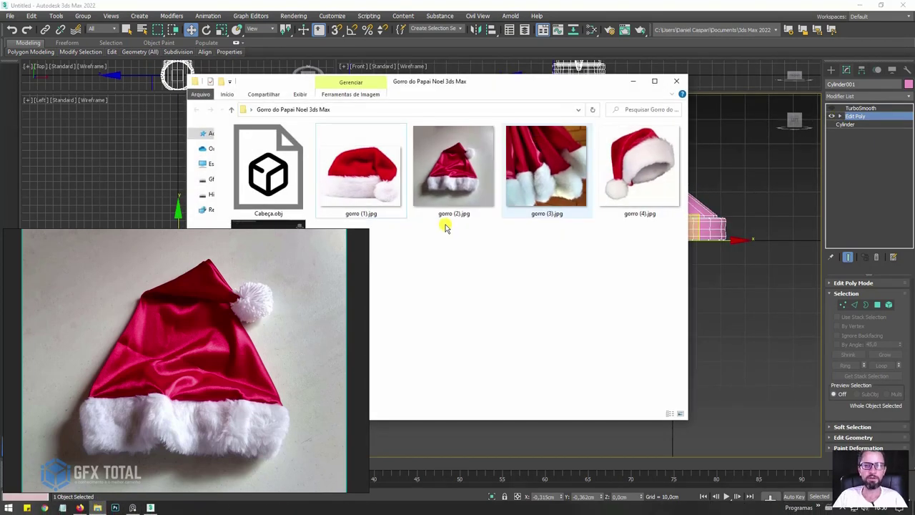
{"action": "mouse_move", "coordinate": [486, 90]}
{"action": "left_mouse_down"}
{"action": "mouse_move", "coordinate": [709, 41]}
{"action": "mouse_move", "coordinate": [825, 62]}
{"action": "mouse_move", "coordinate": [578, 68]}
{"action": "mouse_move", "coordinate": [690, 84]}
{"action": "left_mouse_up"}
{"action": "left_click", "coordinate": [476, 147]}
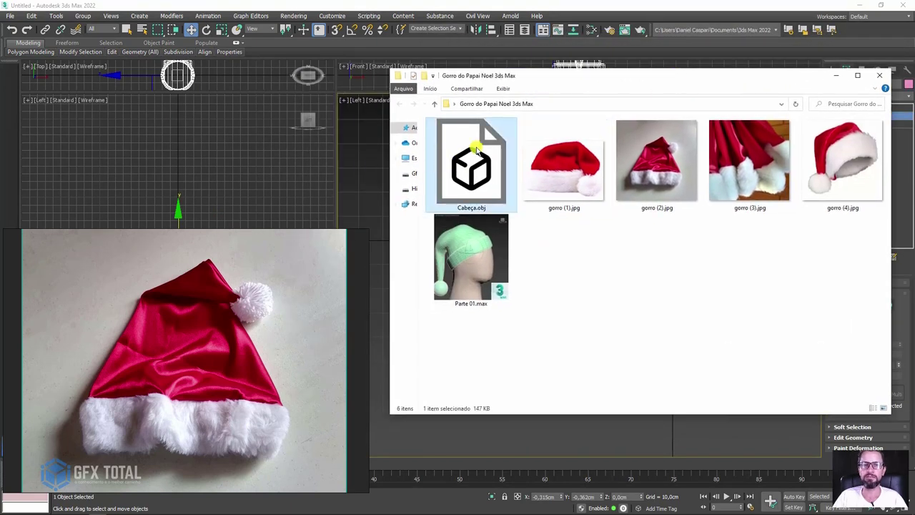
{"action": "mouse_move", "coordinate": [662, 78]}
{"action": "left_mouse_down"}
{"action": "mouse_move", "coordinate": [353, 96]}
{"action": "mouse_move", "coordinate": [302, 72]}
{"action": "left_mouse_up"}
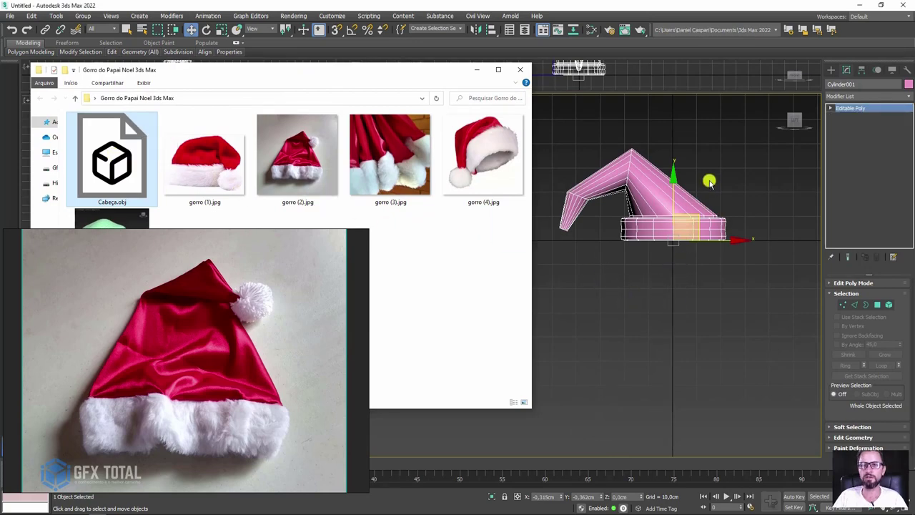
Step: Rotate the head model 90° upright and zero its X and Z positions
{"action": "scroll", "coordinate": [664, 296], "scroll_direction": "down", "scroll_amount": 5}
{"action": "scroll", "coordinate": [595, 323], "scroll_direction": "up", "scroll_amount": 5}
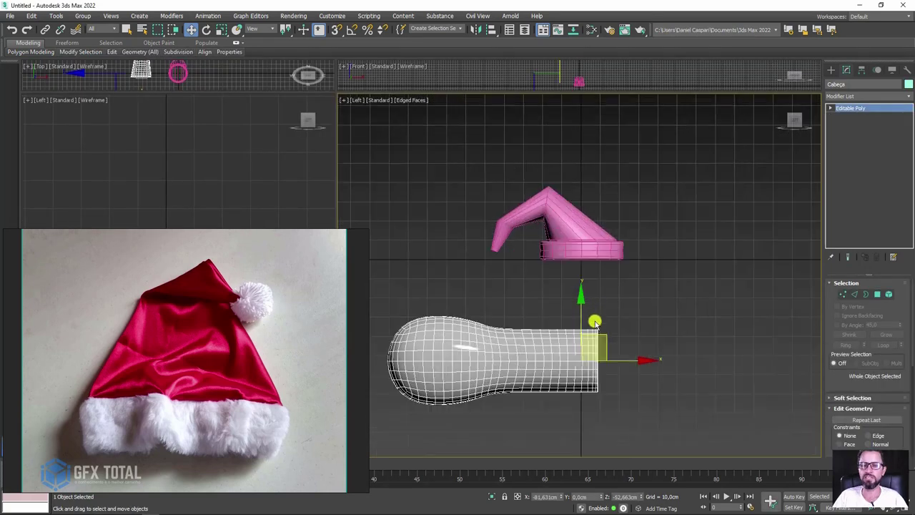
{"action": "key", "text": "e"}
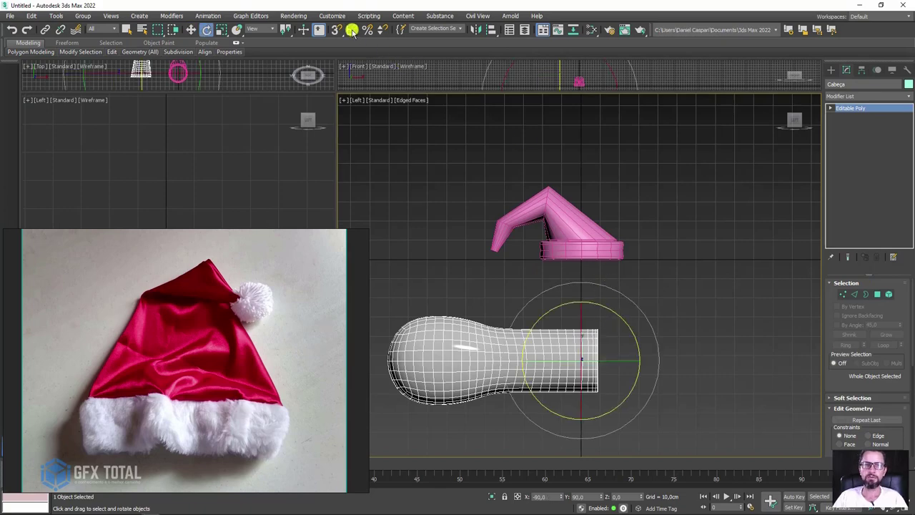
{"action": "left_click_drag", "start_coordinate": [623, 321], "coordinate": [662, 334]}
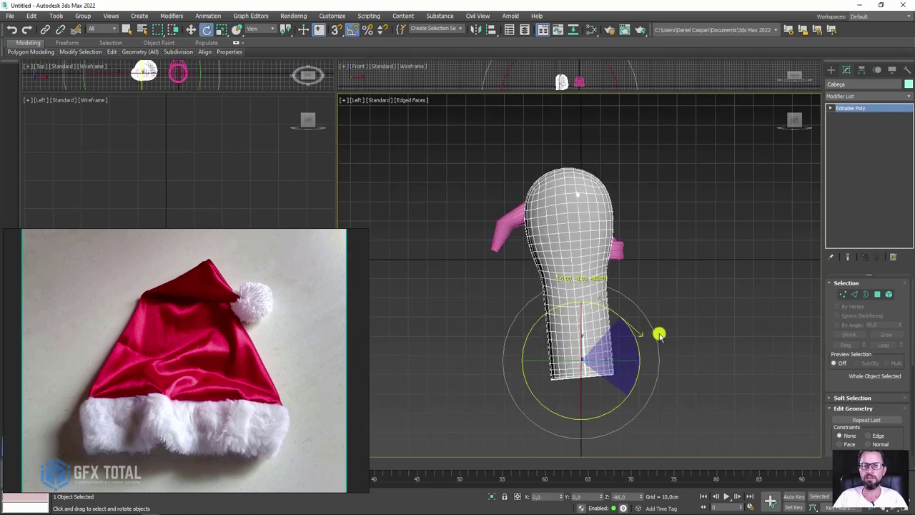
{"action": "mouse_move", "coordinate": [691, 319]}
{"action": "middle_mouse_down", "text": "alt"}
{"action": "mouse_move", "coordinate": [658, 356]}
{"action": "mouse_move", "coordinate": [725, 265]}
{"action": "mouse_move", "coordinate": [605, 272]}
{"action": "middle_mouse_up", "text": "alt"}
{"action": "scroll", "coordinate": [798, 123], "scroll_direction": "up", "scroll_amount": 3}
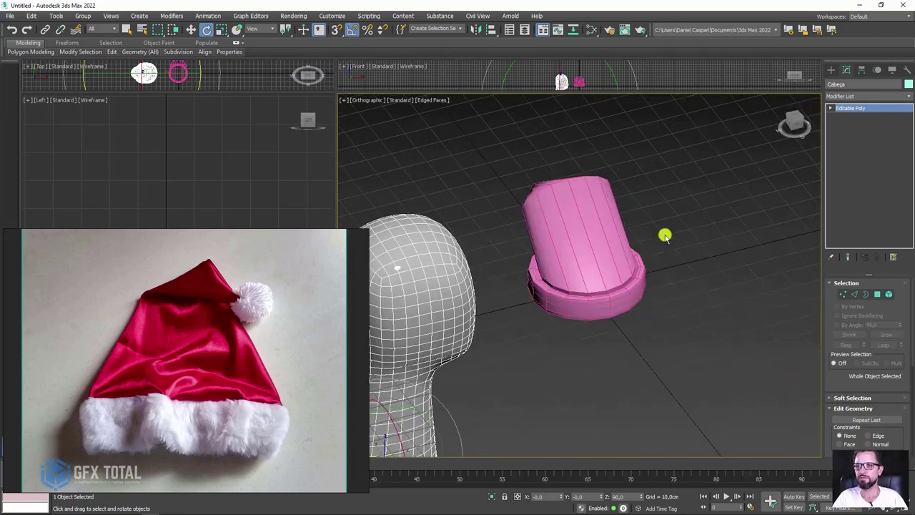
{"action": "scroll", "coordinate": [665, 236], "scroll_direction": "down", "scroll_amount": 4}
{"action": "left_click_drag", "start_coordinate": [543, 362], "coordinate": [501, 370]}
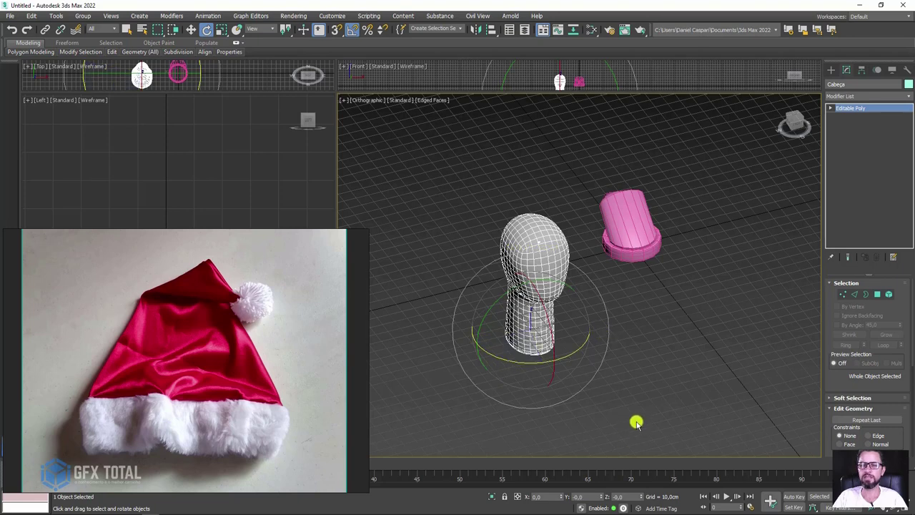
{"action": "key", "text": "w"}
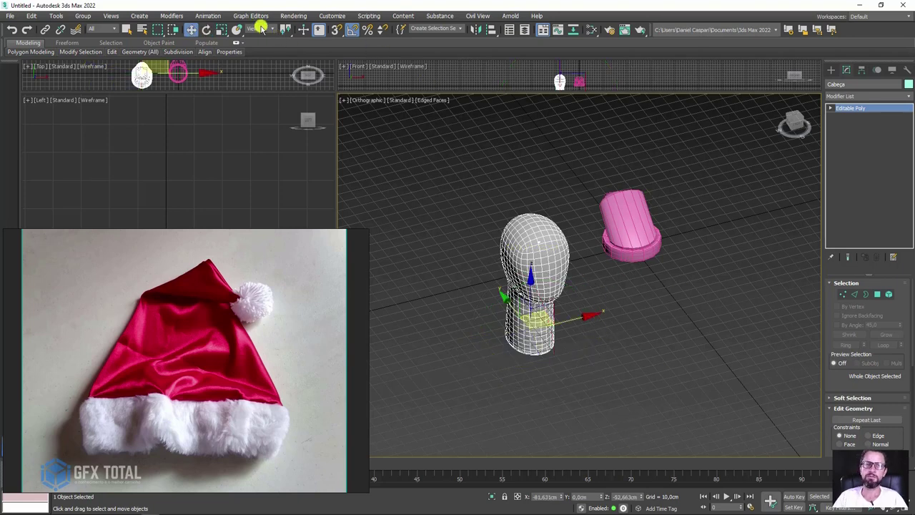
{"action": "right_click", "coordinate": [561, 496]}
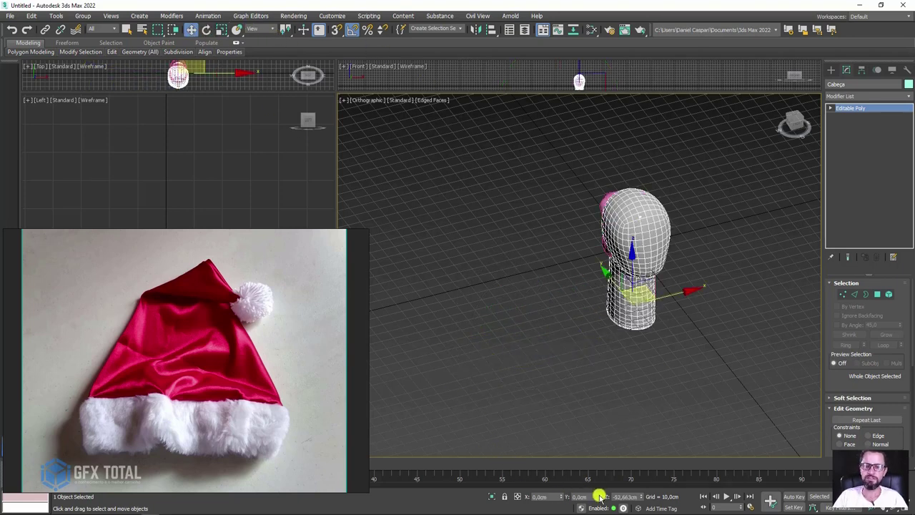
{"action": "right_click", "coordinate": [643, 497]}
Step: Raise, scale and tilt the hat so it sits on top of the head
{"action": "middle_click_drag", "start_coordinate": [636, 356], "coordinate": [694, 327], "text": "alt"}
{"action": "scroll", "coordinate": [686, 321], "scroll_direction": "up", "scroll_amount": 2}
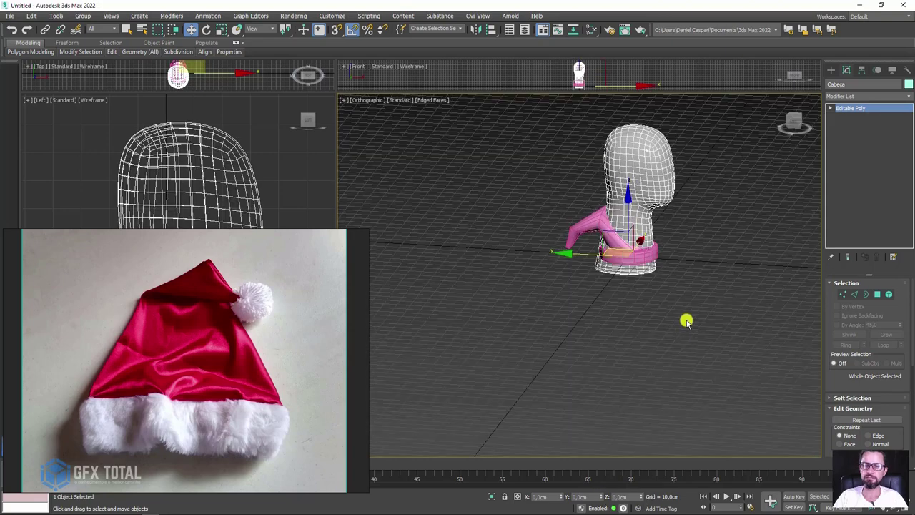
{"action": "scroll", "coordinate": [652, 248], "scroll_direction": "up", "scroll_amount": 3}
{"action": "left_click", "coordinate": [661, 286]}
{"action": "scroll", "coordinate": [662, 286], "scroll_direction": "down", "scroll_amount": 3}
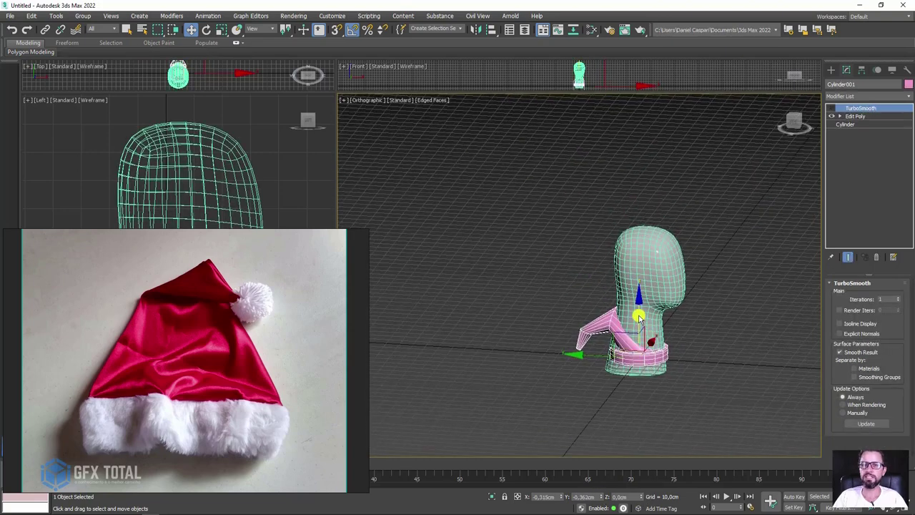
{"action": "mouse_move", "coordinate": [640, 314]}
{"action": "left_mouse_down"}
{"action": "mouse_move", "coordinate": [634, 229]}
{"action": "mouse_move", "coordinate": [665, 205]}
{"action": "left_mouse_up"}
{"action": "key", "text": "r"}
{"action": "scroll", "coordinate": [643, 229], "scroll_direction": "up", "scroll_amount": 2}
{"action": "key", "text": "e"}
{"action": "key", "text": "w"}
{"action": "middle_click_drag", "start_coordinate": [639, 241], "coordinate": [623, 219], "text": "alt"}
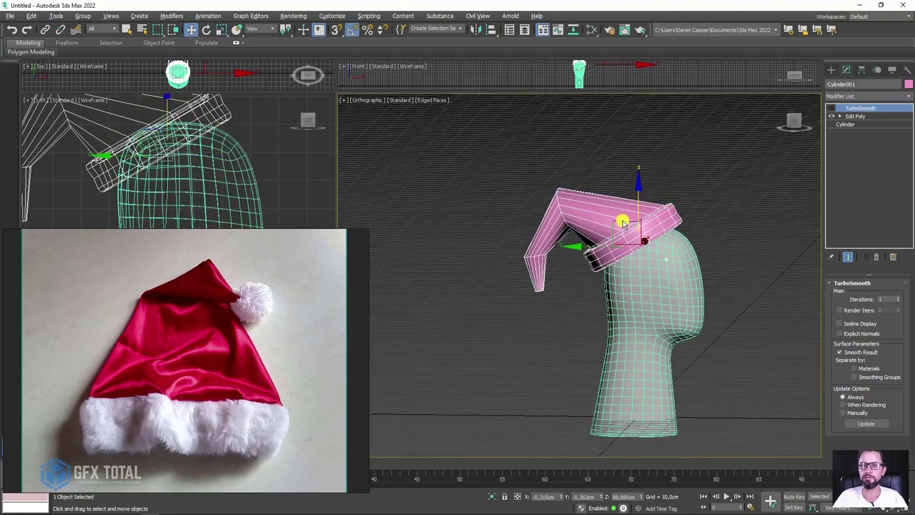
{"action": "left_click_drag", "start_coordinate": [623, 219], "coordinate": [628, 243]}
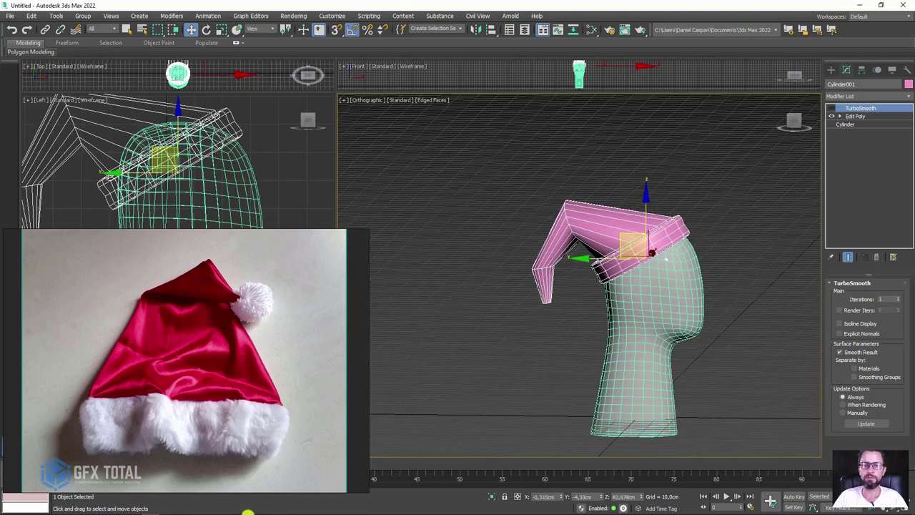
{"action": "key", "text": "alt+Tab"}
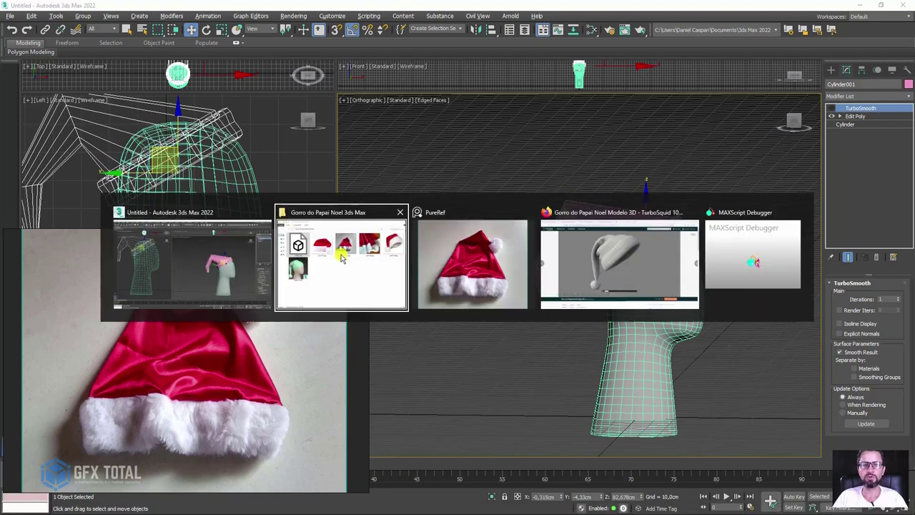
Step: Bring up the TurboSquid Santa hat page and shrink the floating PureRef reference photo window
{"action": "left_click", "coordinate": [582, 268]}
{"action": "scroll", "coordinate": [501, 275], "scroll_direction": "down", "scroll_amount": 2}
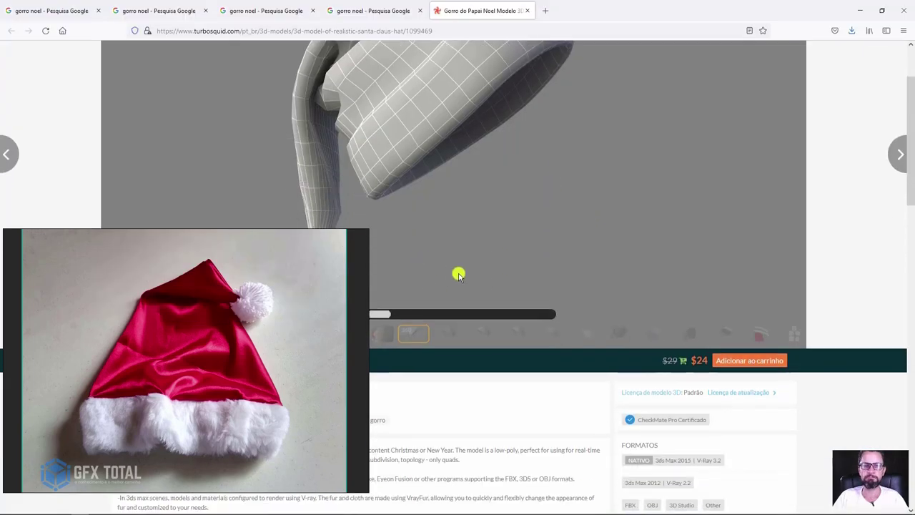
{"action": "right_click", "coordinate": [355, 258]}
{"action": "left_click", "coordinate": [369, 230]}
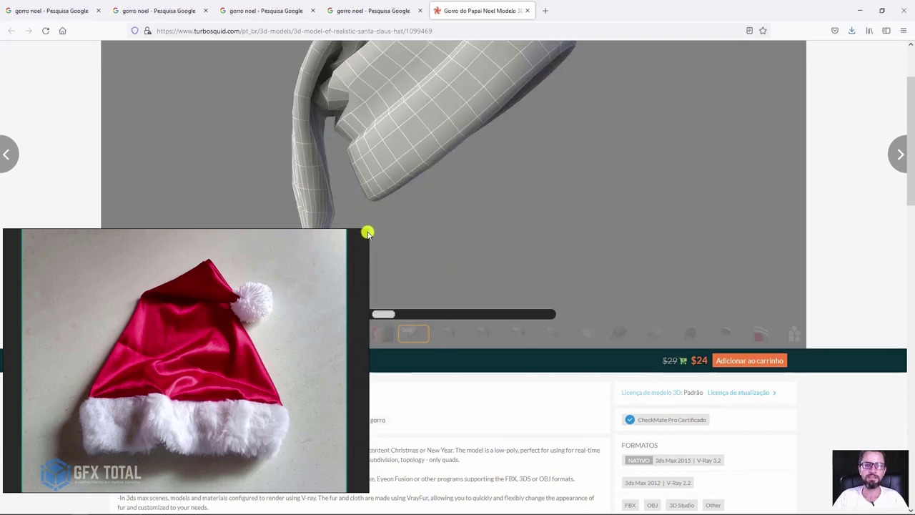
{"action": "left_click_drag", "start_coordinate": [367, 232], "coordinate": [223, 370]}
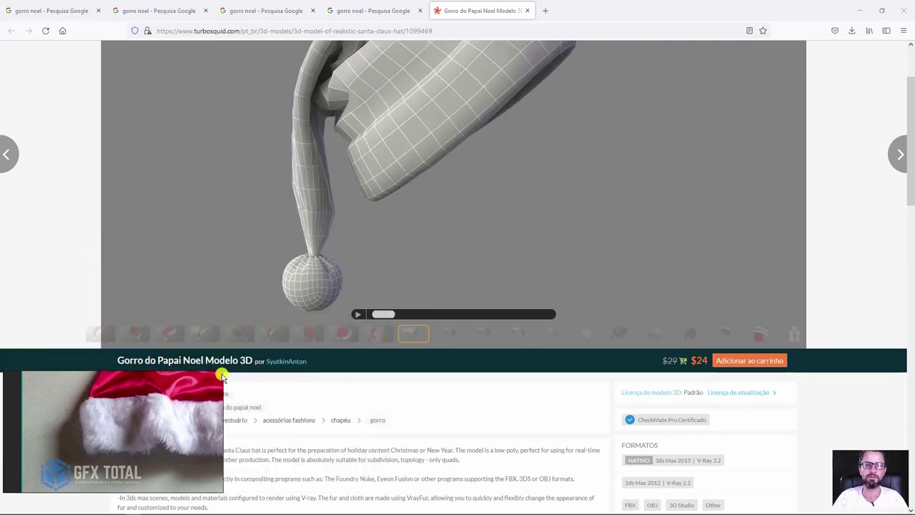
Step: Show the rendered hat-on-head image in the product viewer, then minimize Firefox
{"action": "left_click", "coordinate": [373, 334]}
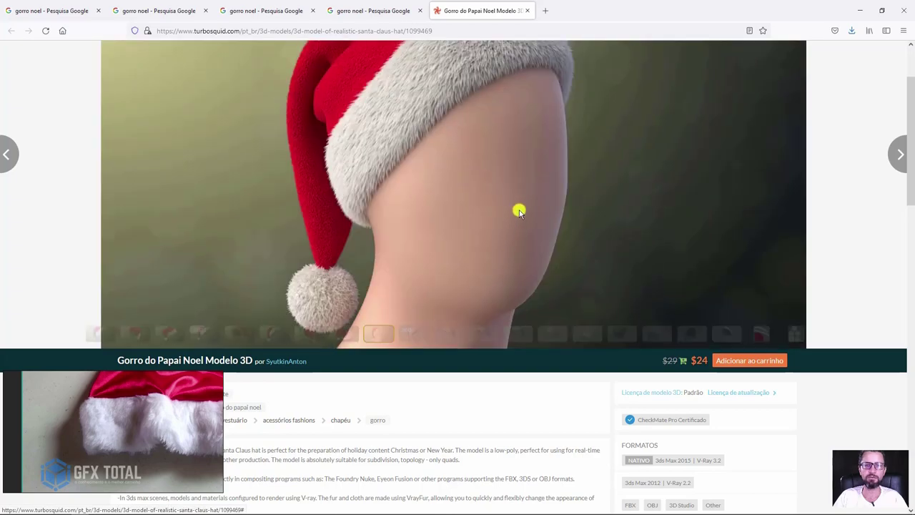
{"action": "scroll", "coordinate": [577, 231], "scroll_direction": "down", "scroll_amount": 2}
{"action": "scroll", "coordinate": [465, 234], "scroll_direction": "up", "scroll_amount": 3}
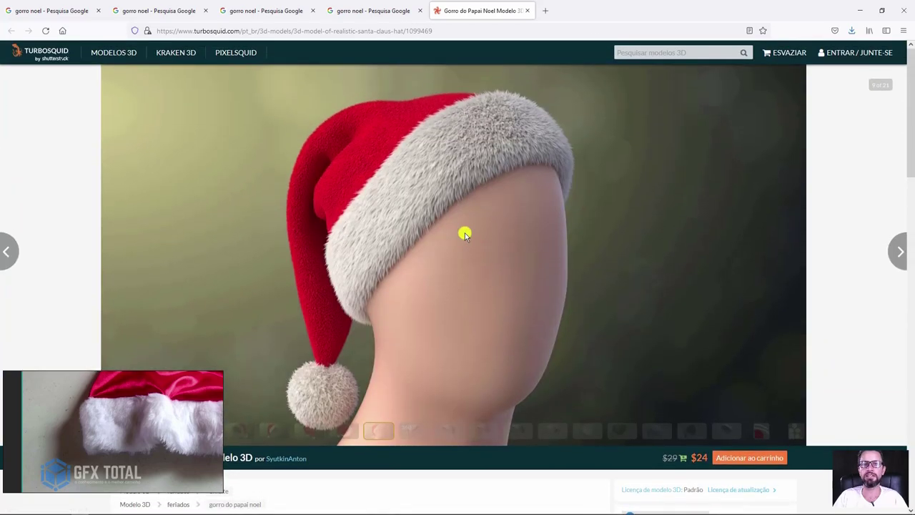
{"action": "left_click", "coordinate": [860, 10]}
Step: Scale the hat down to fit the head, checking it from front and side angles
{"action": "middle_click_drag", "start_coordinate": [719, 283], "coordinate": [629, 286], "text": "alt"}
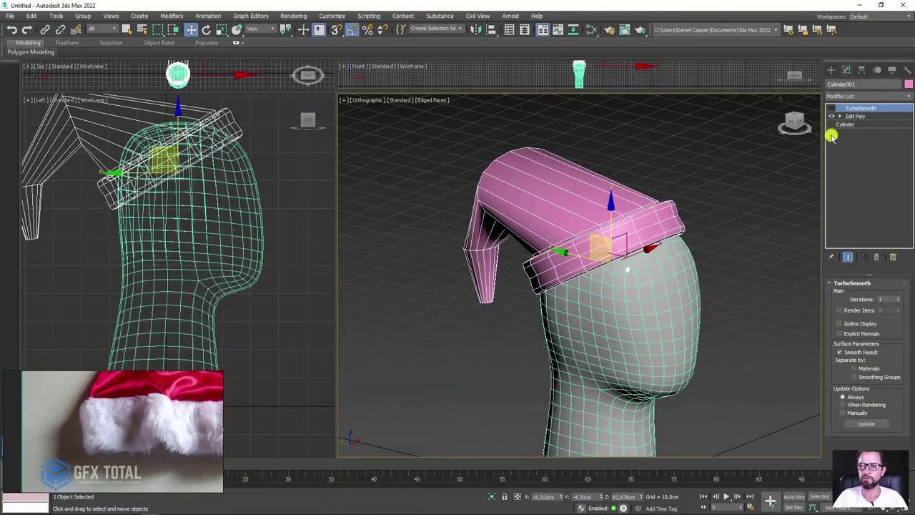
{"action": "key", "text": "r"}
{"action": "left_click_drag", "start_coordinate": [608, 261], "coordinate": [609, 256]}
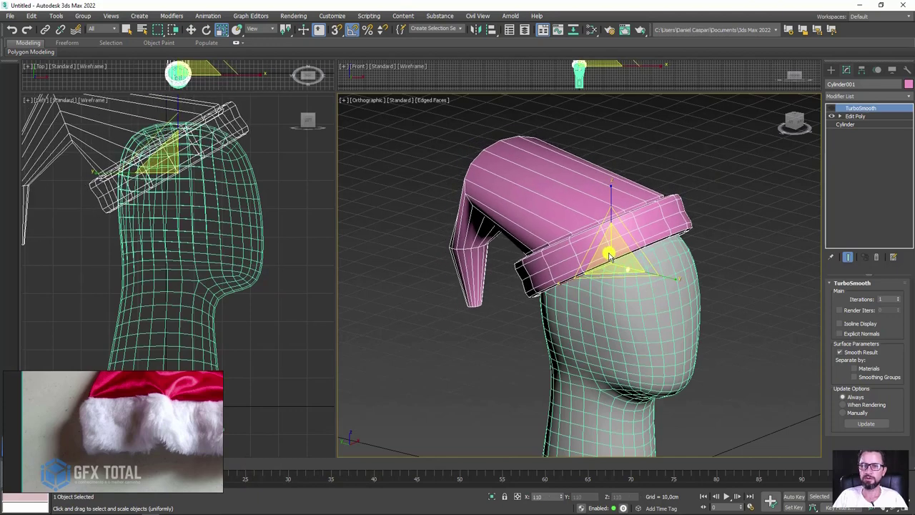
{"action": "middle_click_drag", "start_coordinate": [608, 255], "coordinate": [581, 259], "text": "alt"}
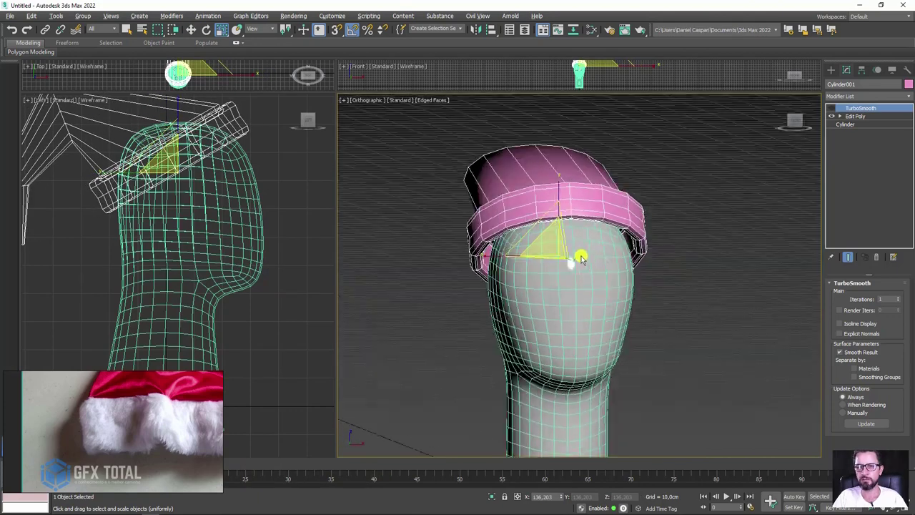
{"action": "left_click_drag", "start_coordinate": [580, 259], "coordinate": [543, 261]}
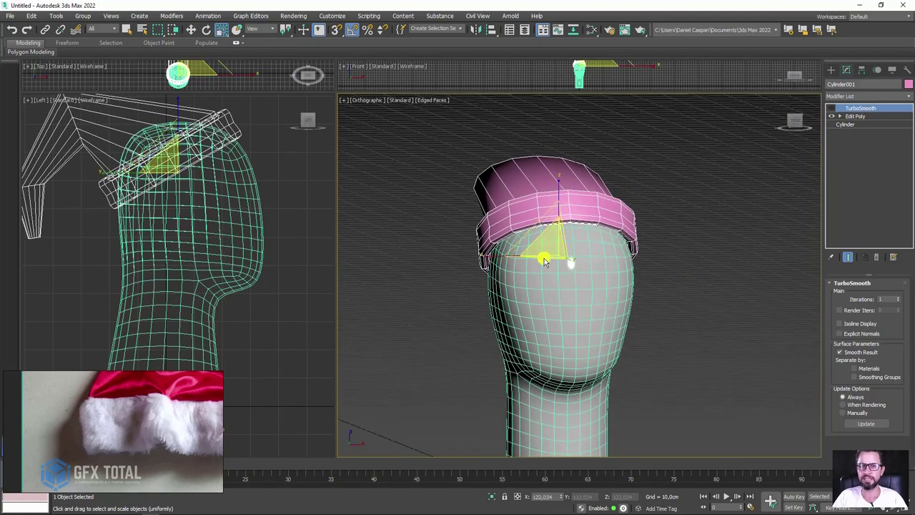
{"action": "mouse_move", "coordinate": [543, 261]}
{"action": "middle_mouse_down", "text": "alt"}
{"action": "mouse_move", "coordinate": [598, 260]}
{"action": "mouse_move", "coordinate": [607, 226]}
{"action": "middle_mouse_up", "text": "alt"}
Step: Move the hat lower so its brim sits snugly around the crown of the head
{"action": "key", "text": "w"}
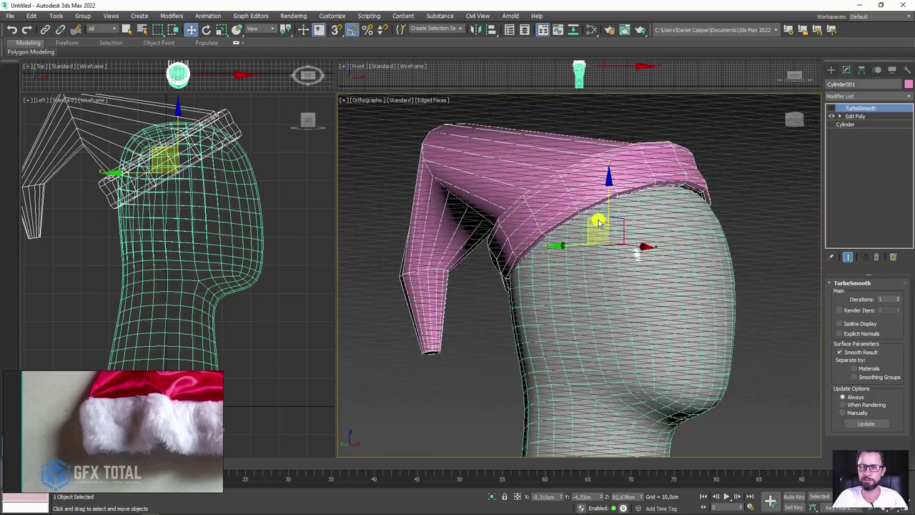
{"action": "mouse_move", "coordinate": [599, 223]}
{"action": "left_mouse_down"}
{"action": "mouse_move", "coordinate": [607, 255]}
{"action": "mouse_move", "coordinate": [631, 278]}
{"action": "left_mouse_up"}
{"action": "key", "text": "r"}
{"action": "middle_click_drag", "start_coordinate": [630, 278], "coordinate": [621, 259], "text": "alt"}
{"action": "key", "text": "w"}
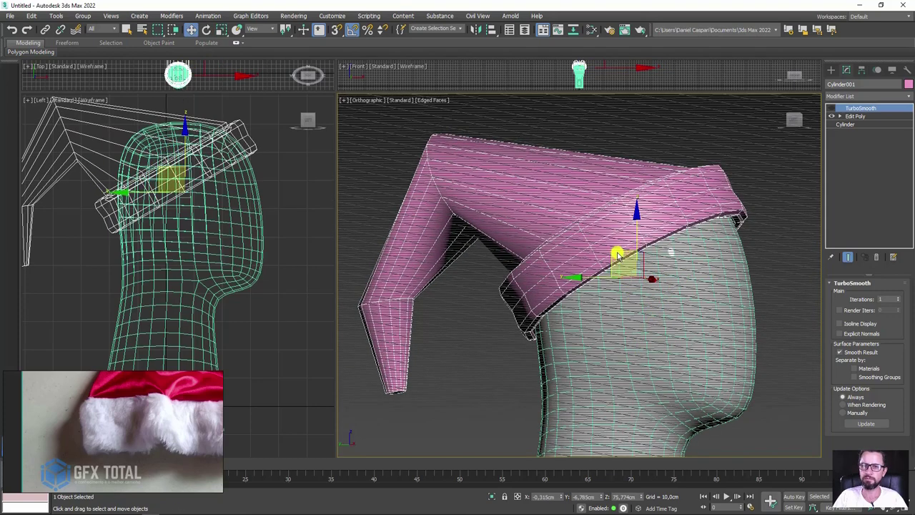
{"action": "left_click_drag", "start_coordinate": [618, 254], "coordinate": [629, 264]}
{"action": "scroll", "coordinate": [632, 250], "scroll_direction": "down", "scroll_amount": 3}
{"action": "scroll", "coordinate": [639, 277], "scroll_direction": "down", "scroll_amount": 2}
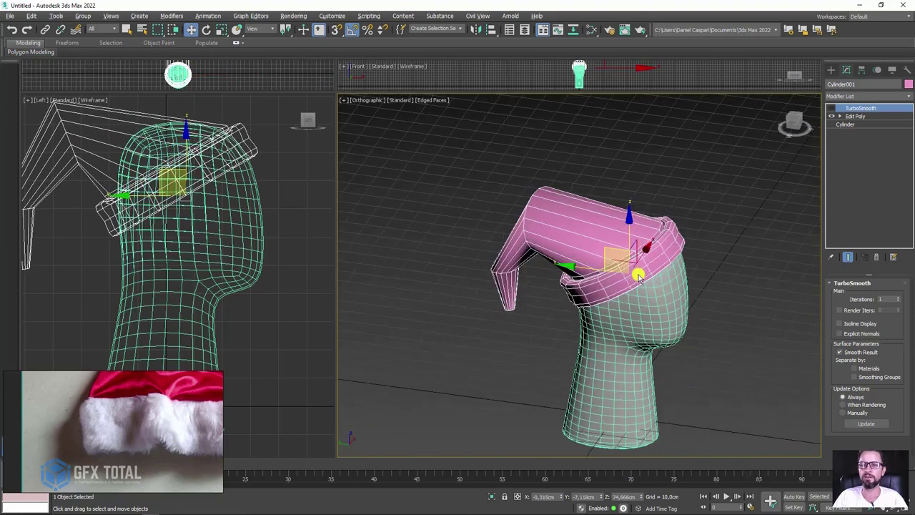
{"action": "middle_click_drag", "start_coordinate": [638, 277], "coordinate": [668, 264], "text": "alt"}
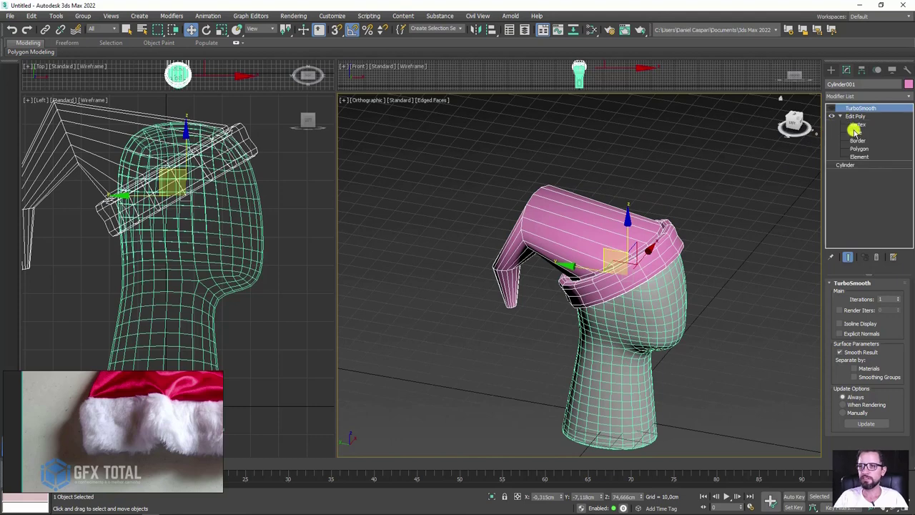
Step: Add a Swift Loop edge loop across the hat crown and raise it
{"action": "left_click", "coordinate": [857, 132]}
{"action": "left_click", "coordinate": [593, 232]}
{"action": "scroll", "coordinate": [622, 246], "scroll_direction": "up", "scroll_amount": 2}
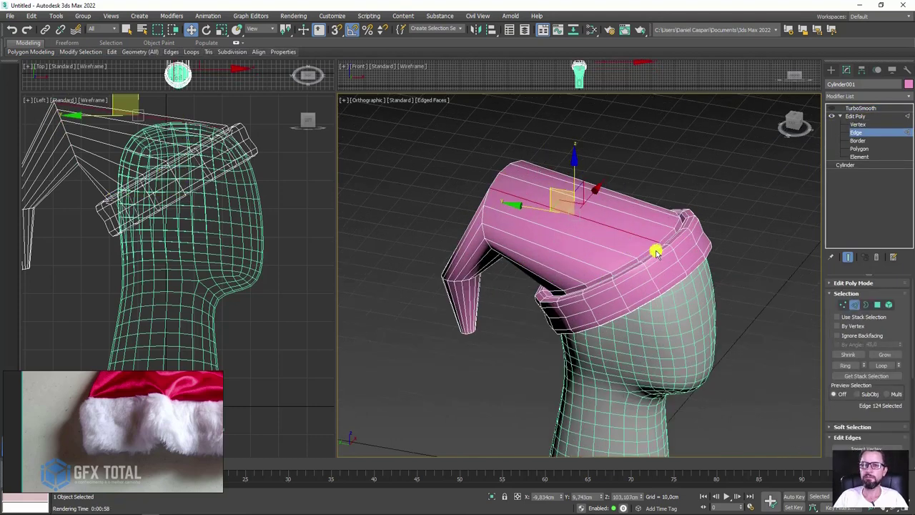
{"action": "middle_click_drag", "start_coordinate": [640, 236], "coordinate": [639, 230], "text": "alt"}
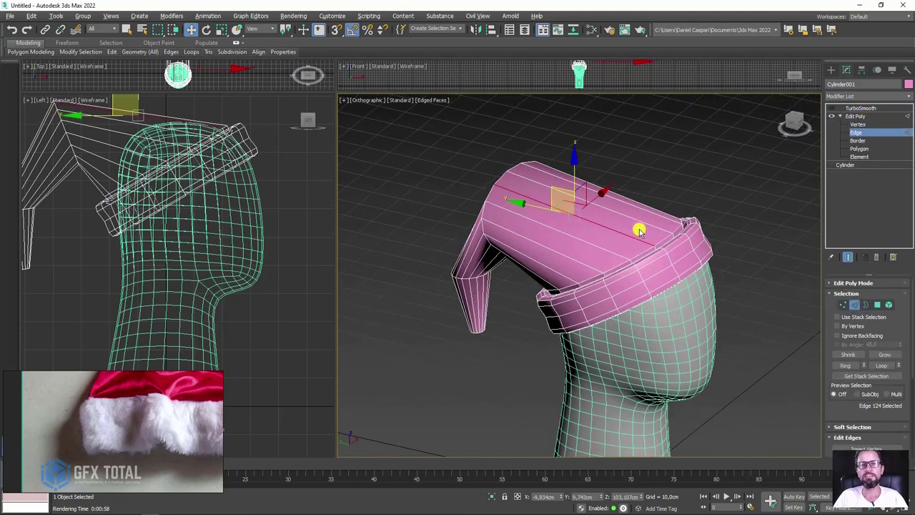
{"action": "left_click", "coordinate": [143, 53]}
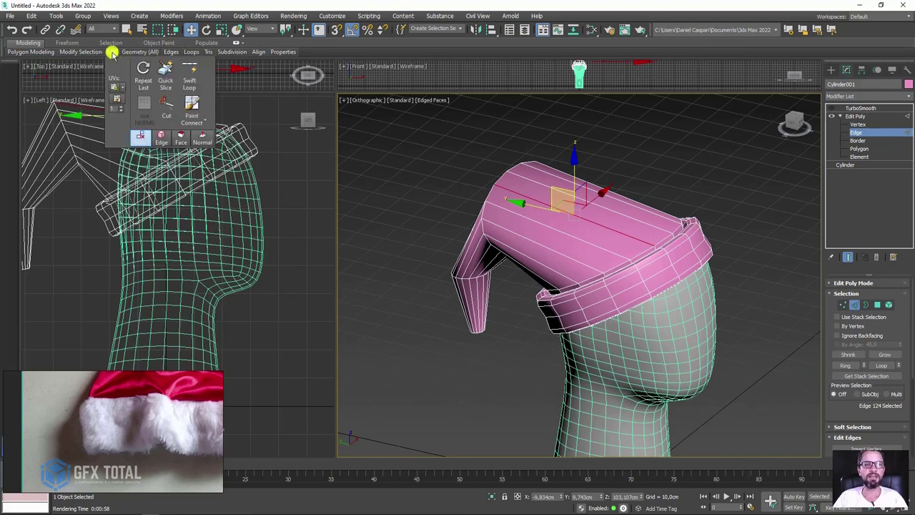
{"action": "left_click", "coordinate": [190, 69]}
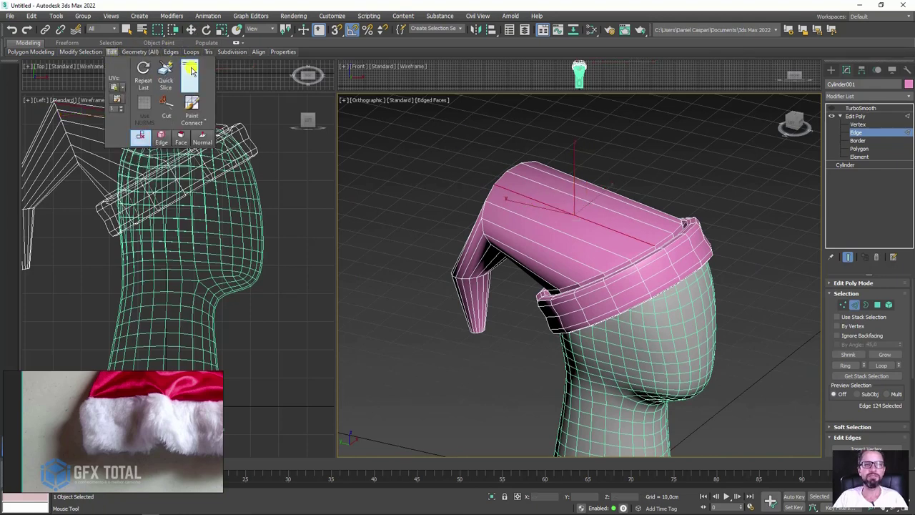
{"action": "left_click", "coordinate": [580, 210]}
{"action": "mouse_move", "coordinate": [580, 210]}
{"action": "middle_mouse_down", "text": "alt"}
{"action": "mouse_move", "coordinate": [582, 241]}
{"action": "mouse_move", "coordinate": [592, 214]}
{"action": "middle_mouse_up", "text": "alt"}
{"action": "key", "text": "w"}
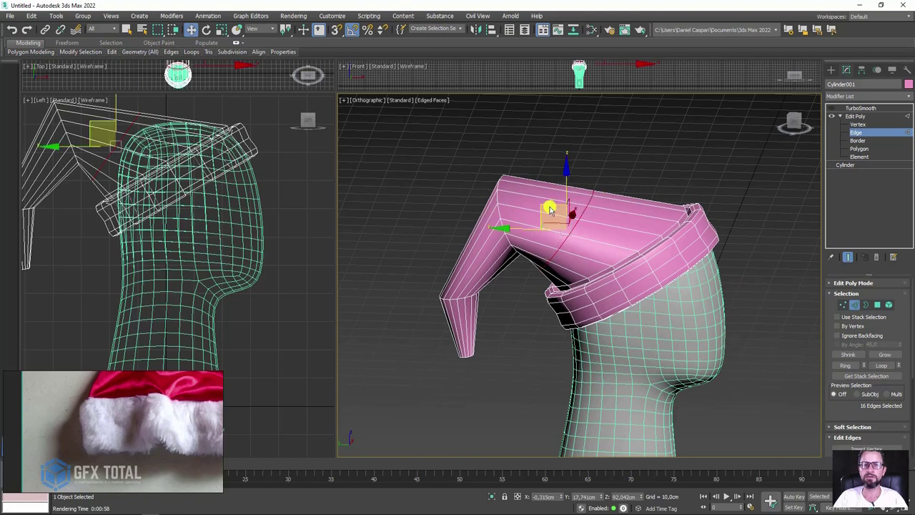
{"action": "left_click_drag", "start_coordinate": [545, 208], "coordinate": [574, 206]}
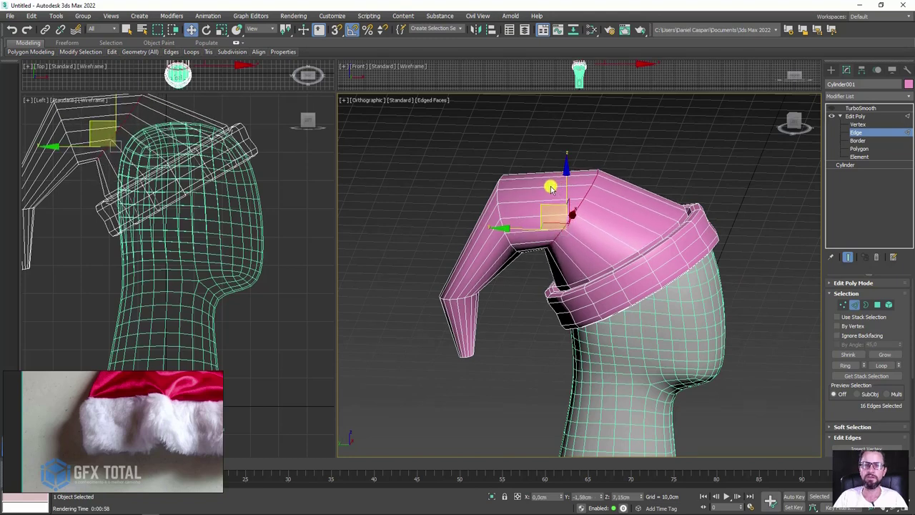
Step: Tilt the new loop to bend the crown, then scale the top edge loop to round it
{"action": "key", "text": "e"}
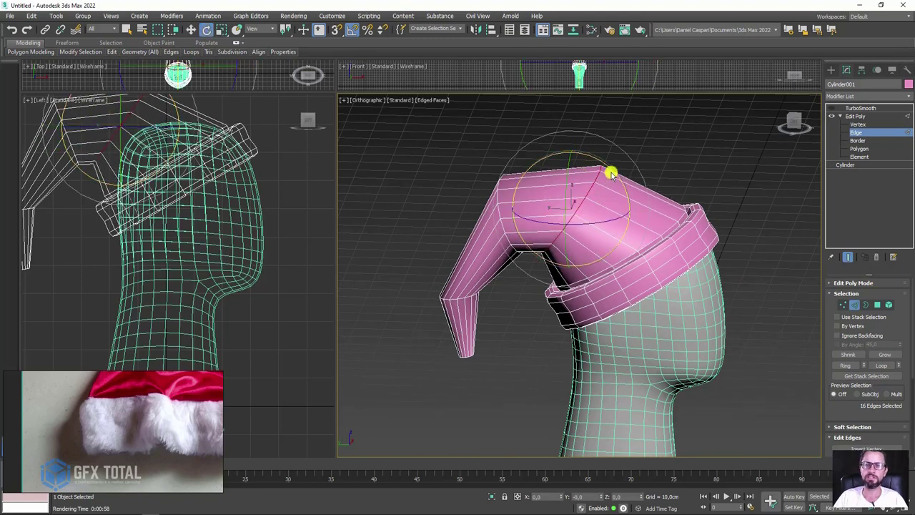
{"action": "left_click_drag", "start_coordinate": [604, 171], "coordinate": [608, 173]}
{"action": "mouse_move", "coordinate": [579, 216]}
{"action": "middle_mouse_down", "text": "alt"}
{"action": "mouse_move", "coordinate": [603, 207]}
{"action": "mouse_move", "coordinate": [582, 217]}
{"action": "mouse_move", "coordinate": [577, 236]}
{"action": "middle_mouse_up", "text": "alt"}
{"action": "scroll", "coordinate": [576, 237], "scroll_direction": "up", "scroll_amount": 3}
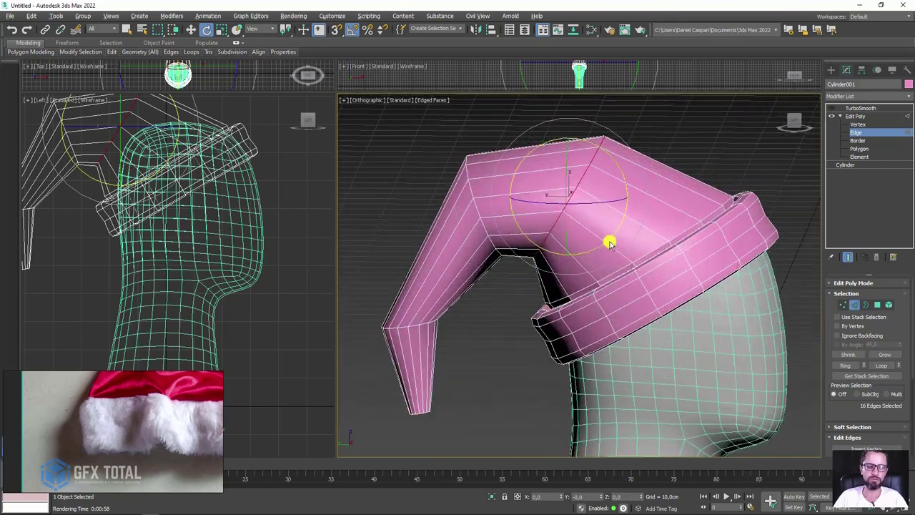
{"action": "left_click", "coordinate": [654, 187]}
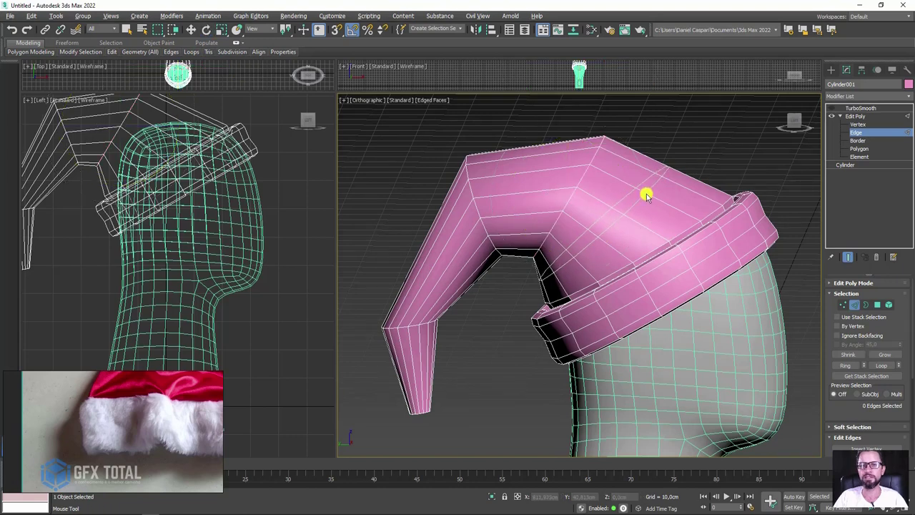
{"action": "double_click", "coordinate": [654, 203]}
{"action": "key", "text": "r"}
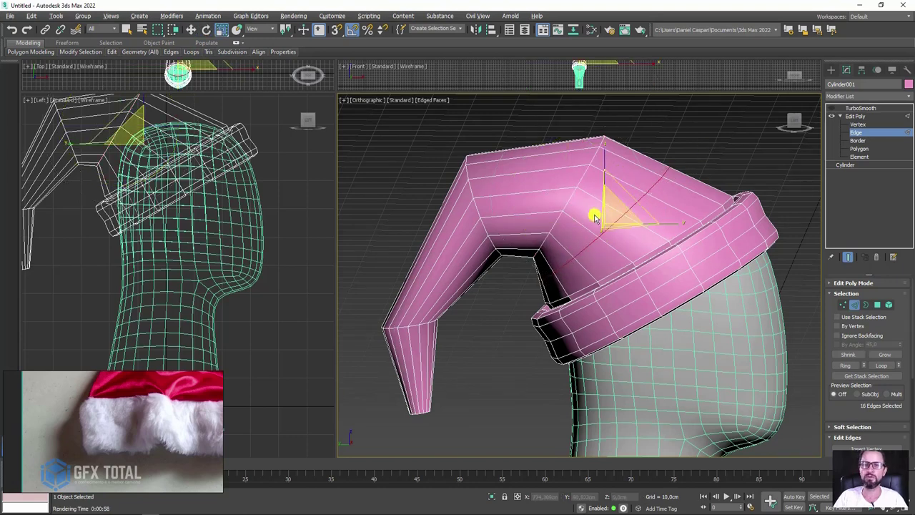
{"action": "left_click_drag", "start_coordinate": [619, 218], "coordinate": [622, 219]}
{"action": "left_click_drag", "start_coordinate": [677, 214], "coordinate": [652, 206]}
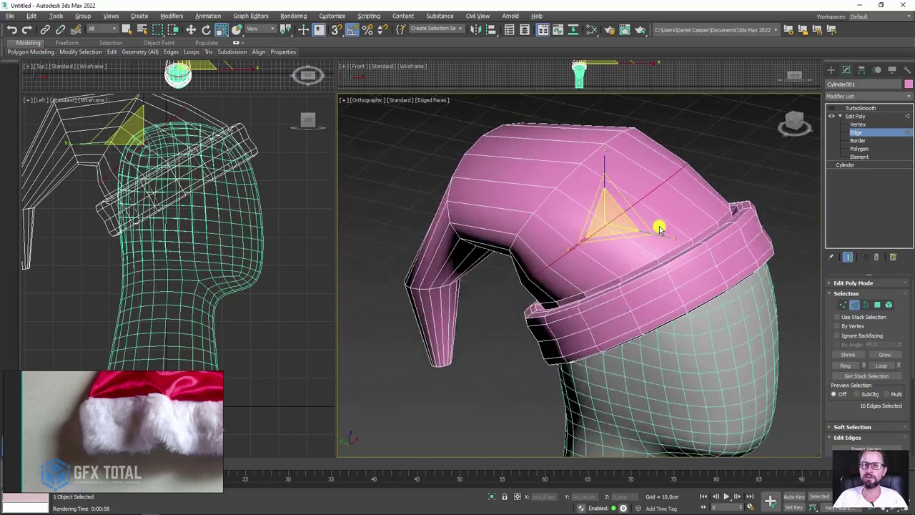
Step: Adjust the loop selection and shift it to reshape the inner fold
{"action": "key", "text": "w"}
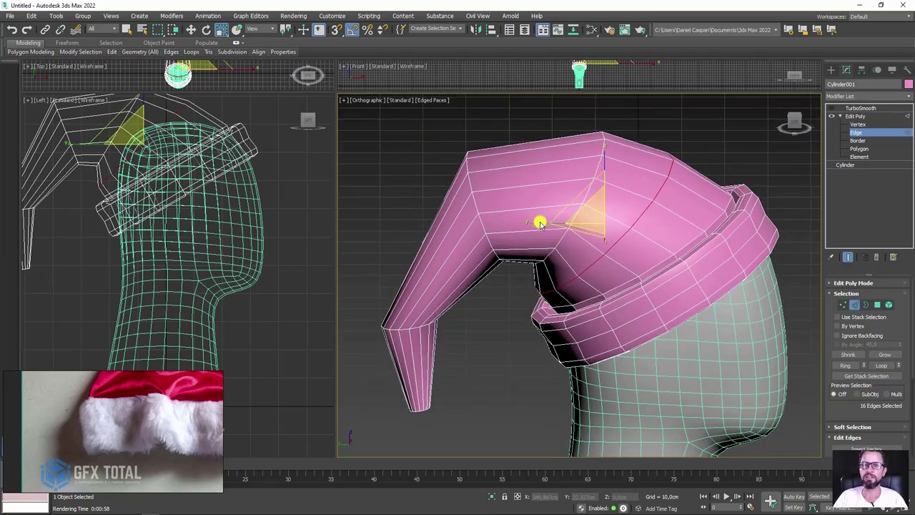
{"action": "key", "text": "e"}
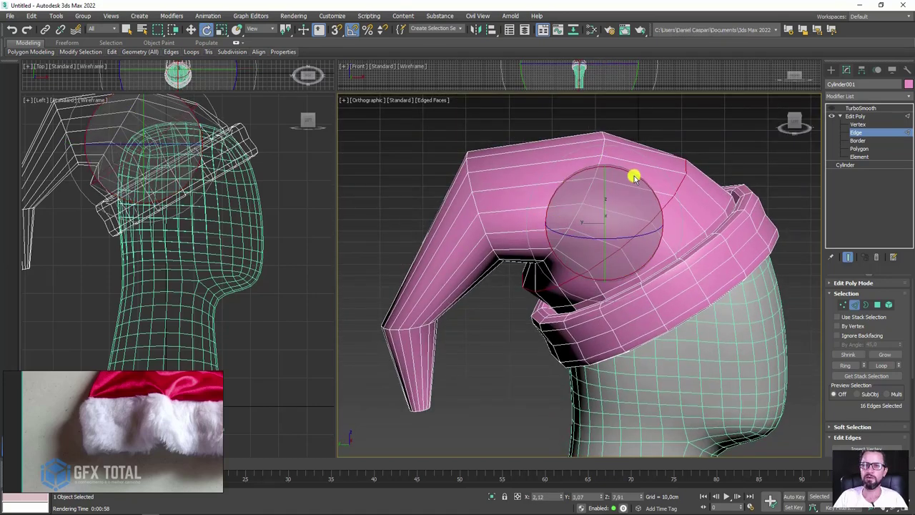
{"action": "left_click", "coordinate": [630, 174], "text": "ctrl"}
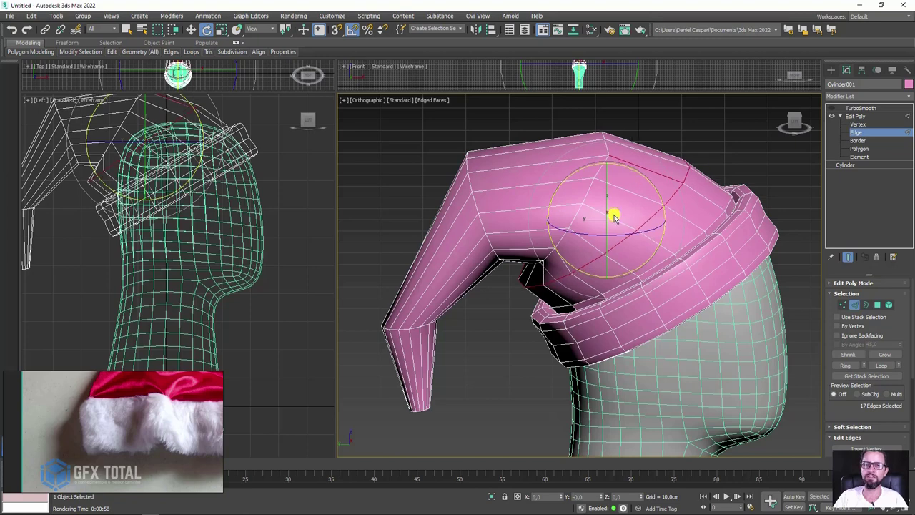
{"action": "key", "text": "r"}
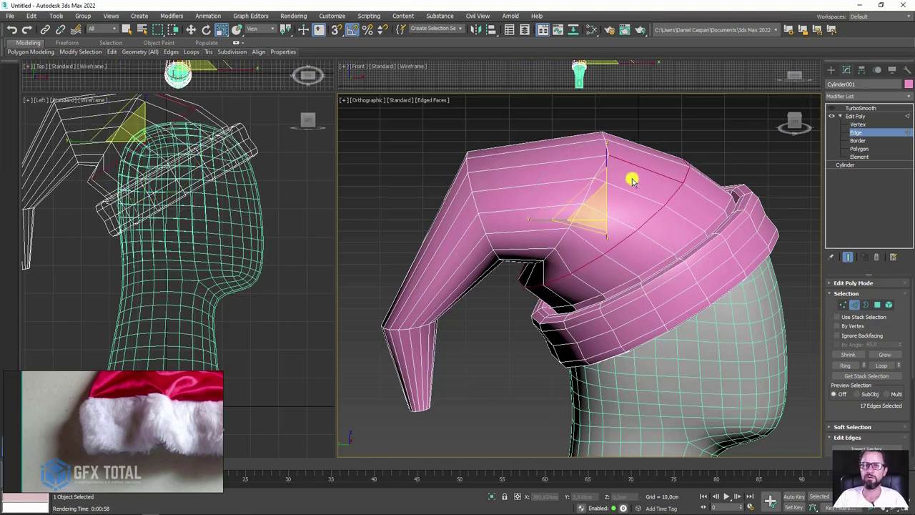
{"action": "left_click", "coordinate": [629, 165], "text": "alt"}
{"action": "middle_click_drag", "start_coordinate": [597, 213], "coordinate": [576, 234], "text": "alt"}
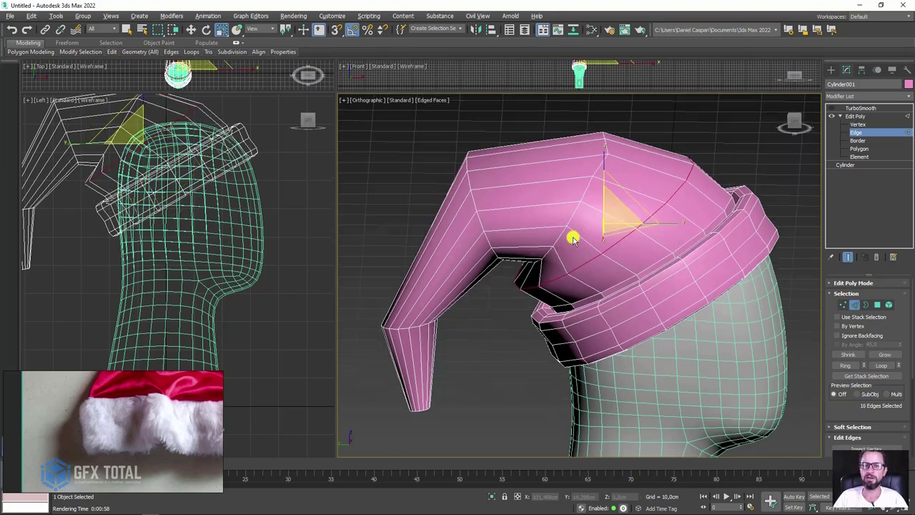
{"action": "key", "text": "w"}
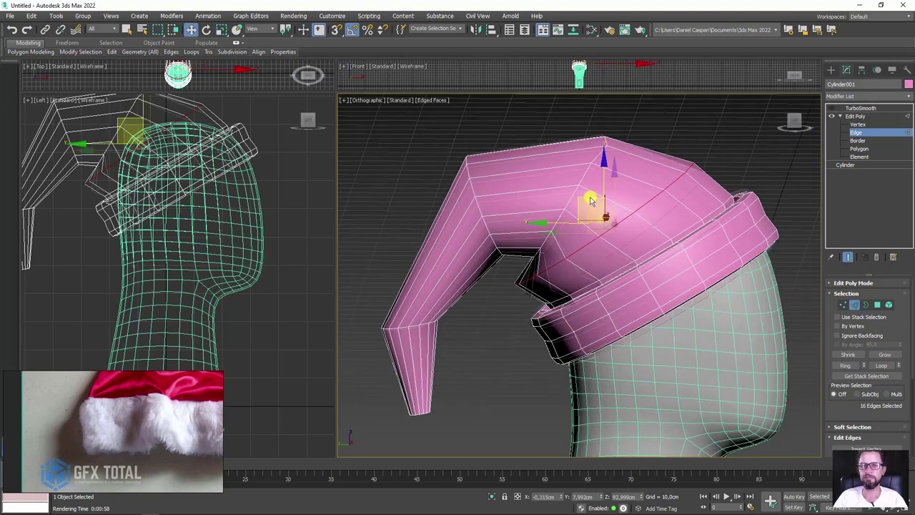
{"action": "left_click_drag", "start_coordinate": [593, 205], "coordinate": [599, 215]}
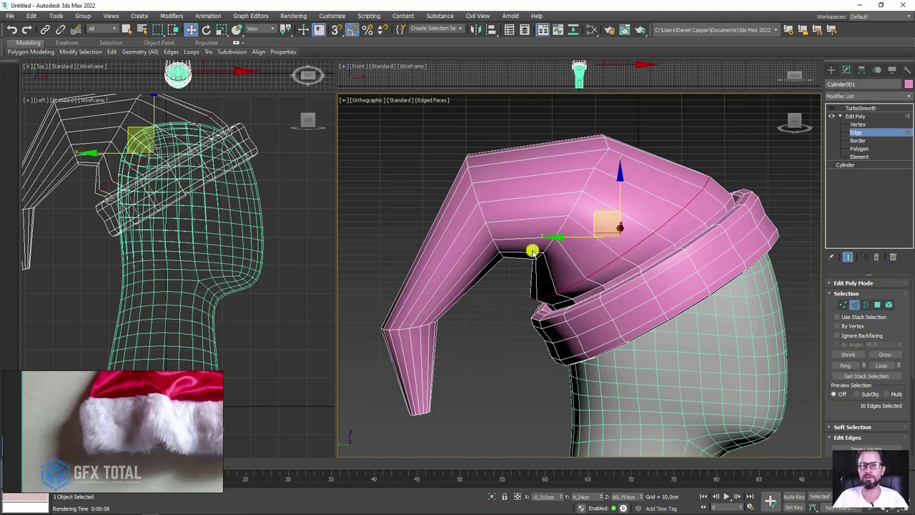
Step: Scale, move and rotate the crown edges to form the crease
{"action": "middle_click_drag", "start_coordinate": [522, 261], "coordinate": [522, 267], "text": "alt"}
{"action": "key", "text": "q"}
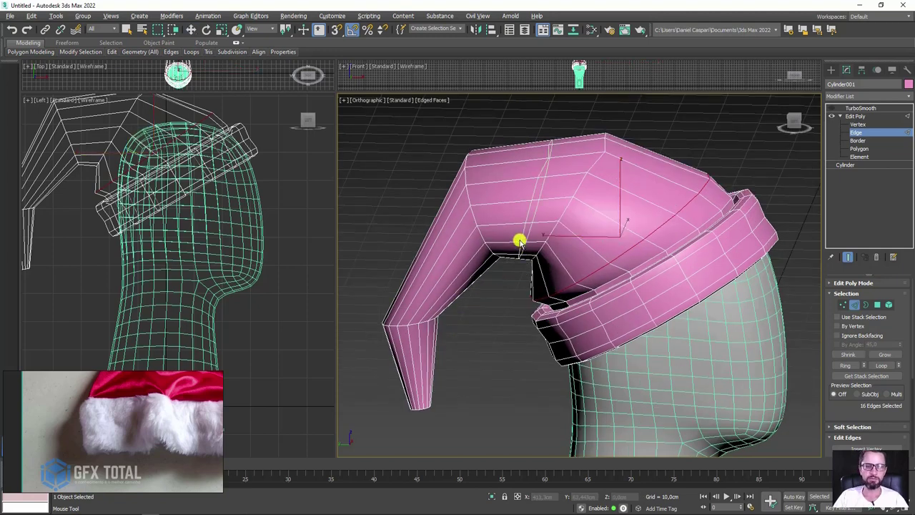
{"action": "key", "text": "w"}
{"action": "key", "text": "r"}
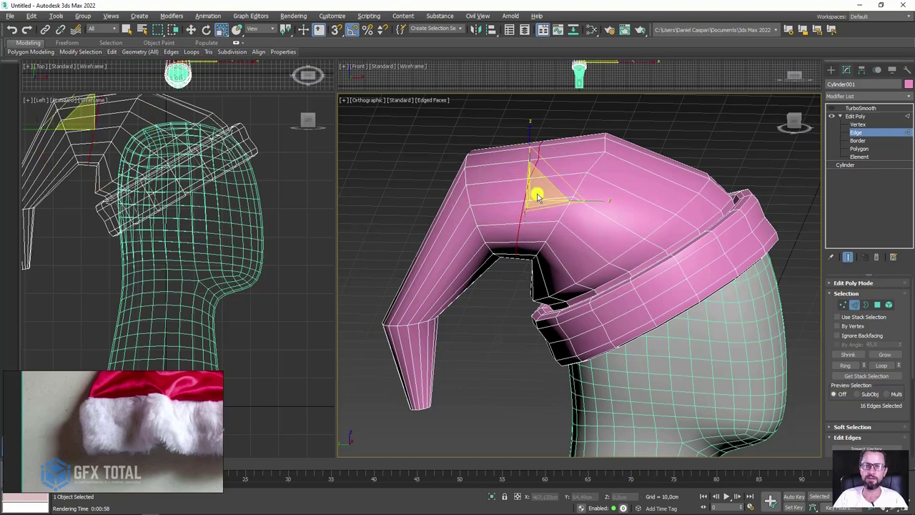
{"action": "left_click_drag", "start_coordinate": [548, 191], "coordinate": [546, 225]}
{"action": "key", "text": "w"}
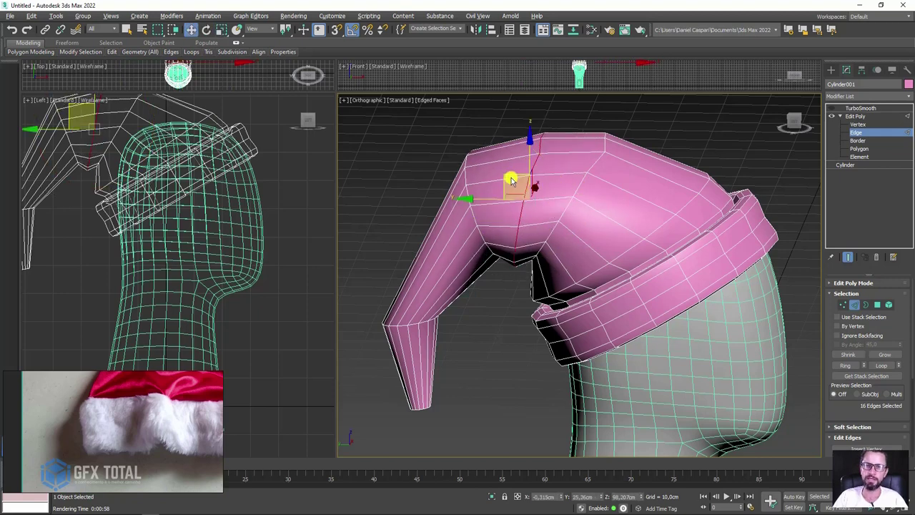
{"action": "left_click_drag", "start_coordinate": [511, 179], "coordinate": [516, 186]}
{"action": "key", "text": "e"}
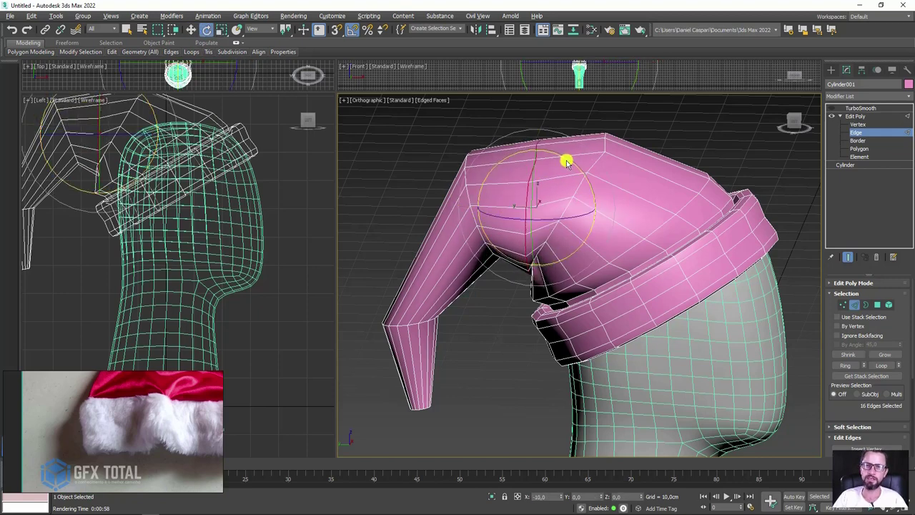
{"action": "left_click_drag", "start_coordinate": [572, 164], "coordinate": [530, 282]}
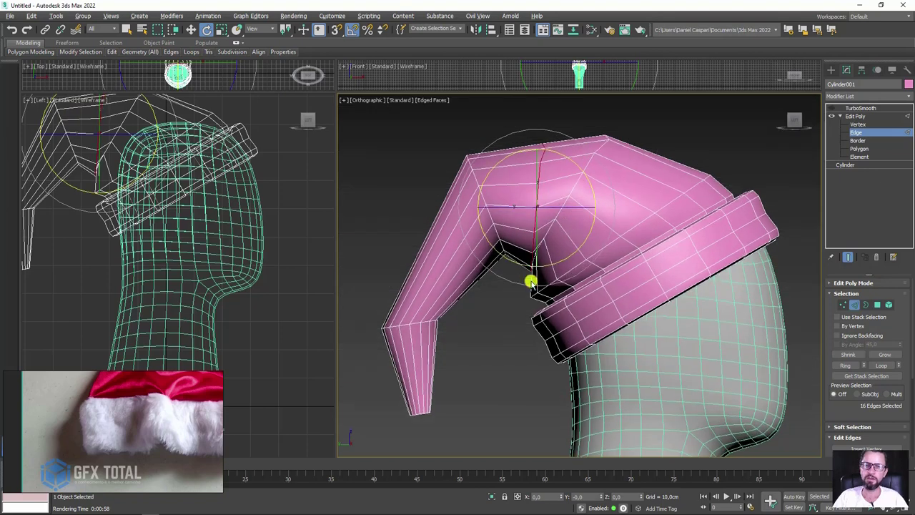
Step: Select the edge loop near the hat tip and lower it slightly
{"action": "middle_click_drag", "start_coordinate": [486, 291], "coordinate": [475, 293], "text": "alt"}
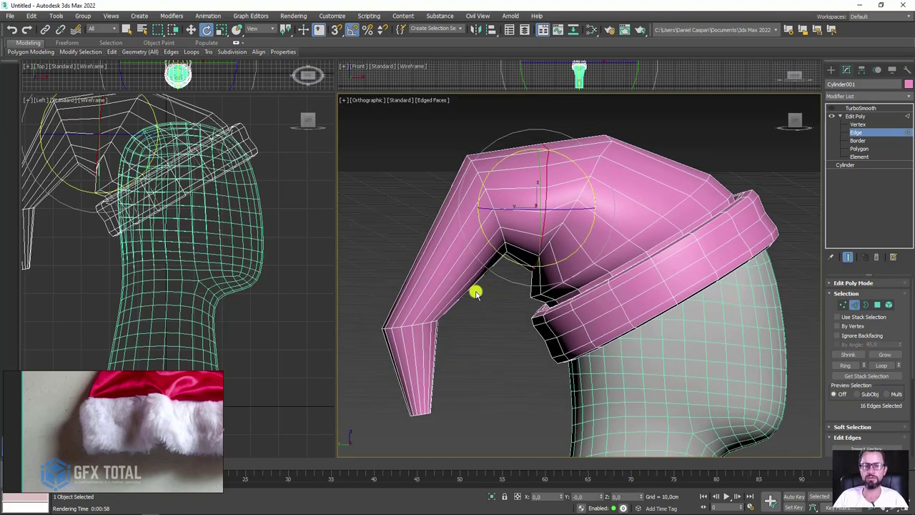
{"action": "key", "text": "w"}
{"action": "double_click", "coordinate": [462, 270]}
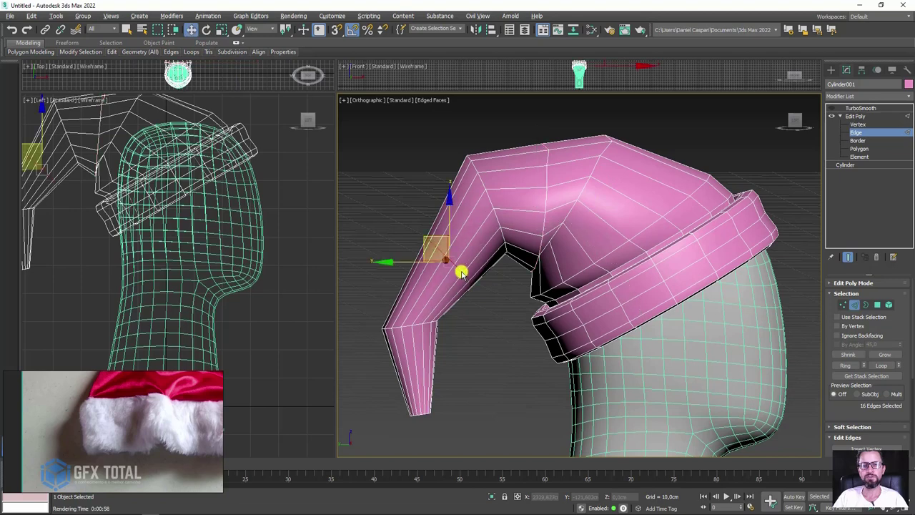
{"action": "key", "text": "e"}
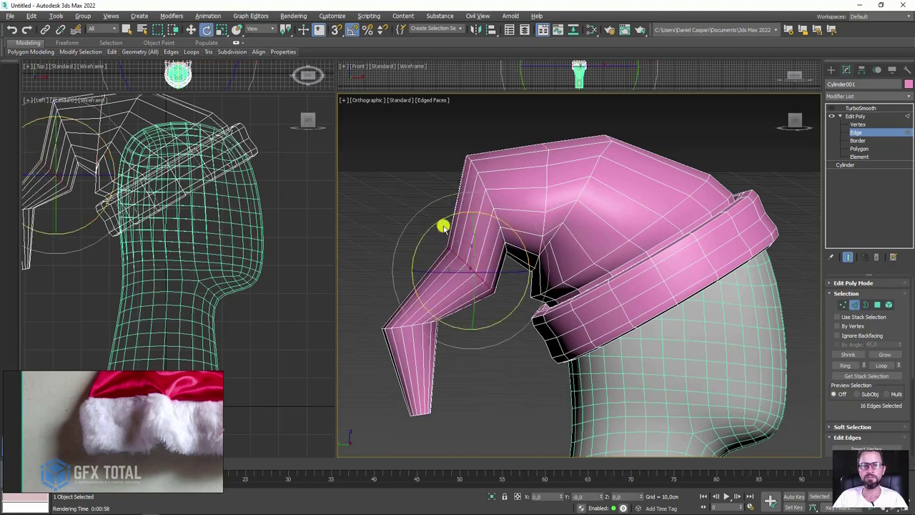
{"action": "key", "text": "w"}
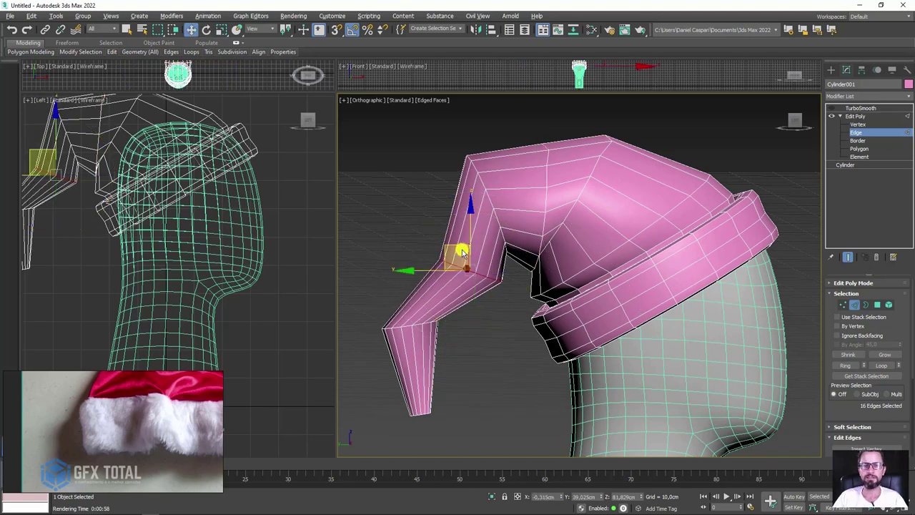
{"action": "left_click_drag", "start_coordinate": [462, 252], "coordinate": [461, 258]}
{"action": "middle_click_drag", "start_coordinate": [523, 331], "coordinate": [543, 279]}
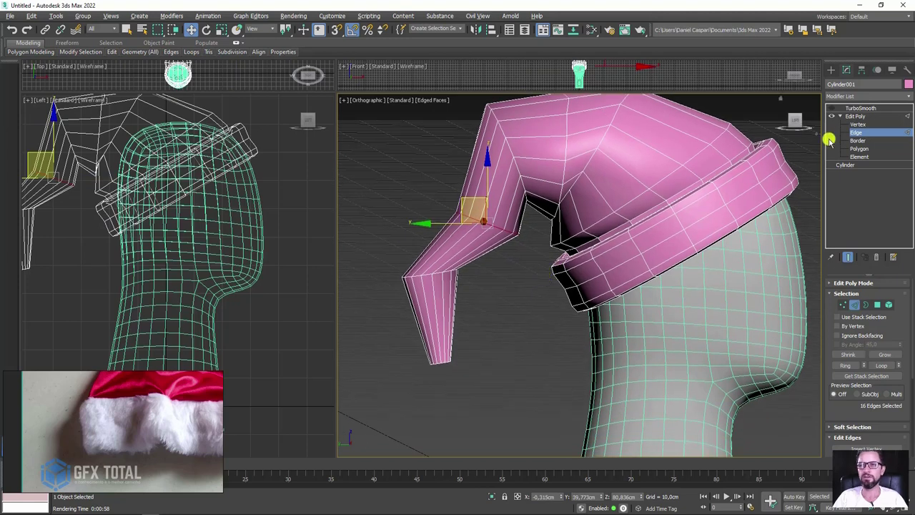
{"action": "left_click", "coordinate": [858, 124]}
Step: Select the hat-tip vertices and move them so the tip hangs straighter
{"action": "left_click_drag", "start_coordinate": [508, 262], "coordinate": [359, 386]}
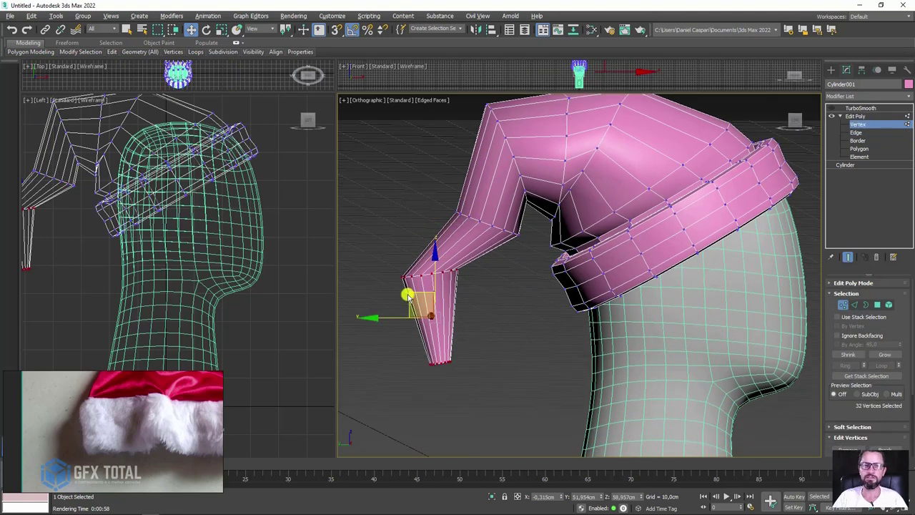
{"action": "left_click_drag", "start_coordinate": [407, 295], "coordinate": [516, 276]}
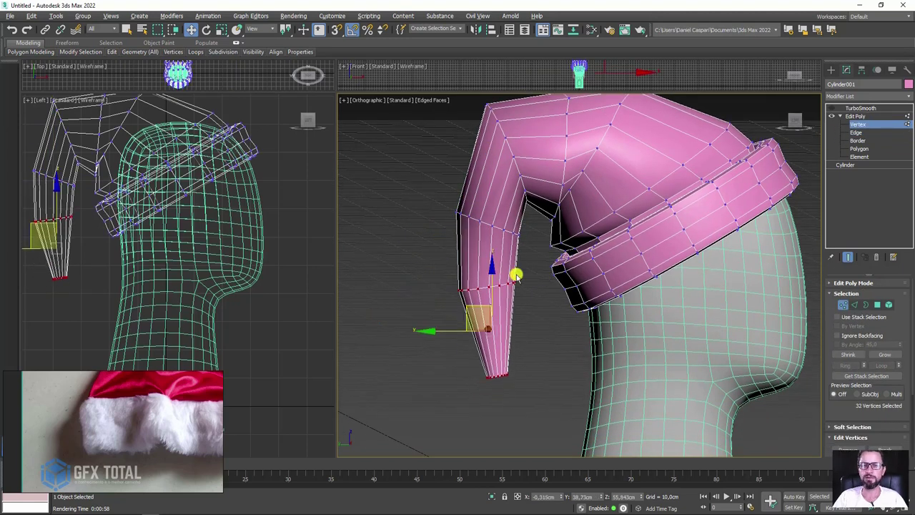
{"action": "mouse_move", "coordinate": [516, 275]}
{"action": "middle_mouse_down", "text": "alt"}
{"action": "mouse_move", "coordinate": [546, 301]}
{"action": "mouse_move", "coordinate": [484, 296]}
{"action": "mouse_move", "coordinate": [432, 306]}
{"action": "mouse_move", "coordinate": [572, 215]}
{"action": "middle_mouse_up", "text": "alt"}
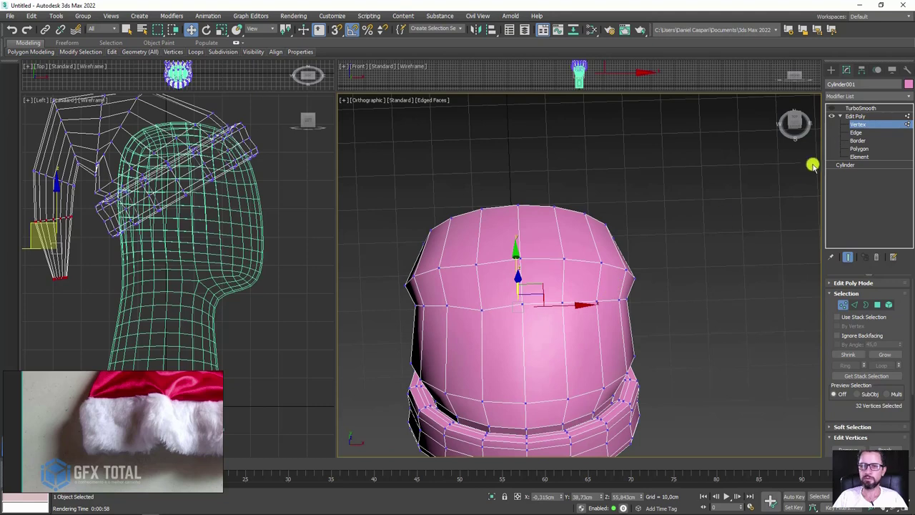
Step: Select a horizontal edge loop and scale it inward to narrow the hat top
{"action": "left_click", "coordinate": [858, 132]}
{"action": "double_click", "coordinate": [619, 267]}
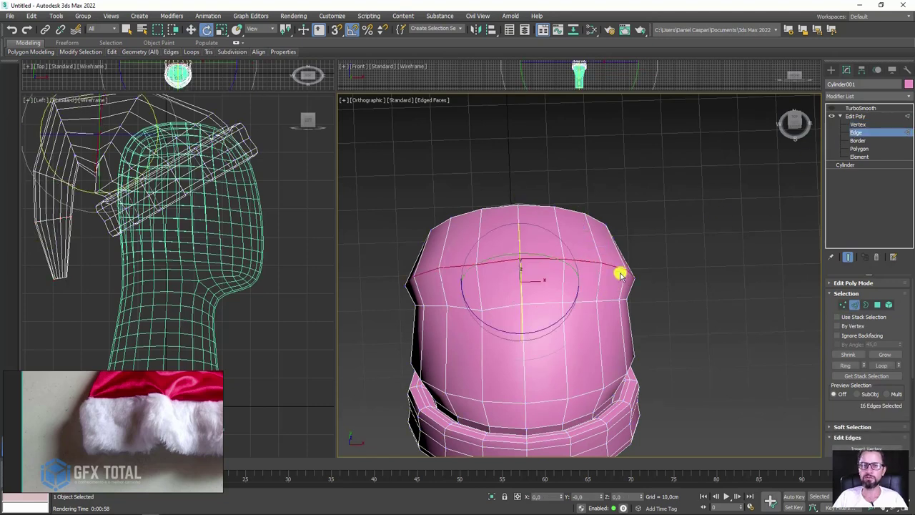
{"action": "mouse_move", "coordinate": [471, 288]}
{"action": "left_mouse_down"}
{"action": "mouse_move", "coordinate": [452, 225]}
{"action": "mouse_move", "coordinate": [427, 238]}
{"action": "mouse_move", "coordinate": [445, 245]}
{"action": "mouse_move", "coordinate": [453, 265]}
{"action": "left_mouse_up"}
{"action": "mouse_move", "coordinate": [453, 266]}
{"action": "middle_mouse_down", "text": "alt"}
{"action": "mouse_move", "coordinate": [645, 226]}
{"action": "mouse_move", "coordinate": [607, 258]}
{"action": "middle_mouse_up", "text": "alt"}
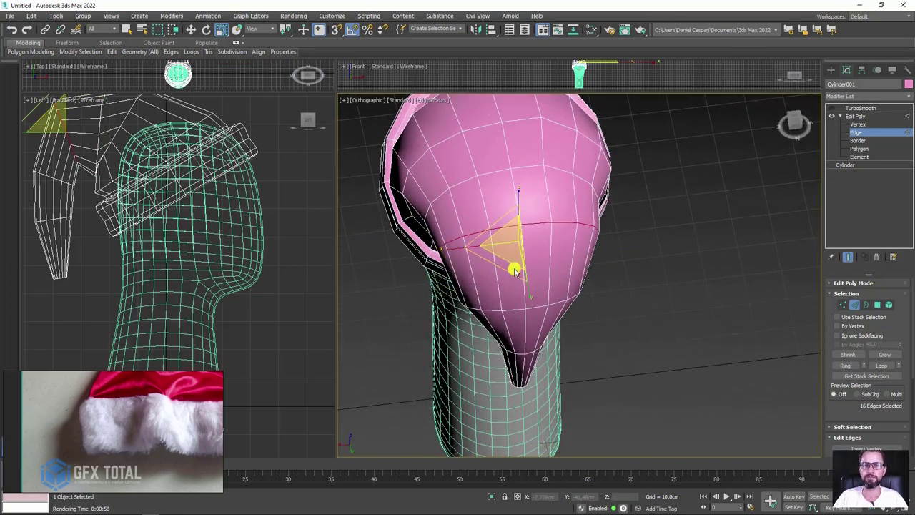
{"action": "mouse_move", "coordinate": [515, 265]}
{"action": "middle_mouse_down", "text": "alt"}
{"action": "mouse_move", "coordinate": [541, 249]}
{"action": "mouse_move", "coordinate": [619, 254]}
{"action": "mouse_move", "coordinate": [527, 214]}
{"action": "middle_mouse_up", "text": "alt"}
{"action": "scroll", "coordinate": [556, 227], "scroll_direction": "up", "scroll_amount": 3}
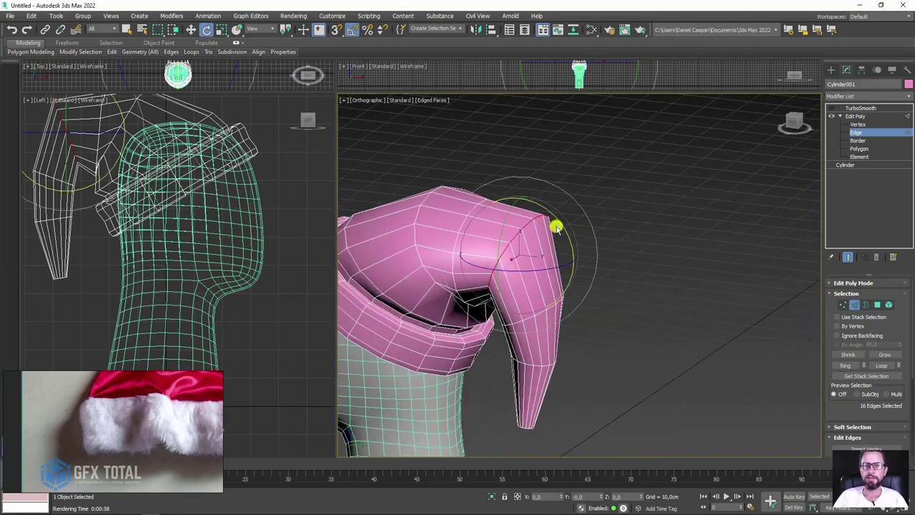
Step: Move the tip edges down-left, then nudge 8 fold edges down to deepen the crease
{"action": "key", "text": "w"}
{"action": "mouse_move", "coordinate": [542, 236]}
{"action": "left_mouse_down"}
{"action": "mouse_move", "coordinate": [529, 231]}
{"action": "mouse_move", "coordinate": [518, 266]}
{"action": "left_mouse_up"}
{"action": "key", "text": "q"}
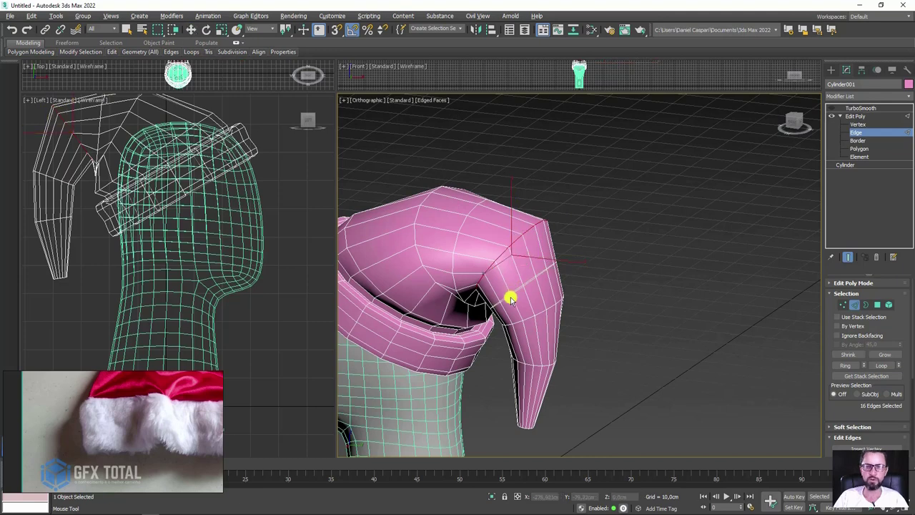
{"action": "middle_click_drag", "start_coordinate": [509, 295], "coordinate": [522, 284], "text": "alt"}
{"action": "scroll", "coordinate": [576, 290], "scroll_direction": "up", "scroll_amount": 2}
{"action": "key", "text": "w"}
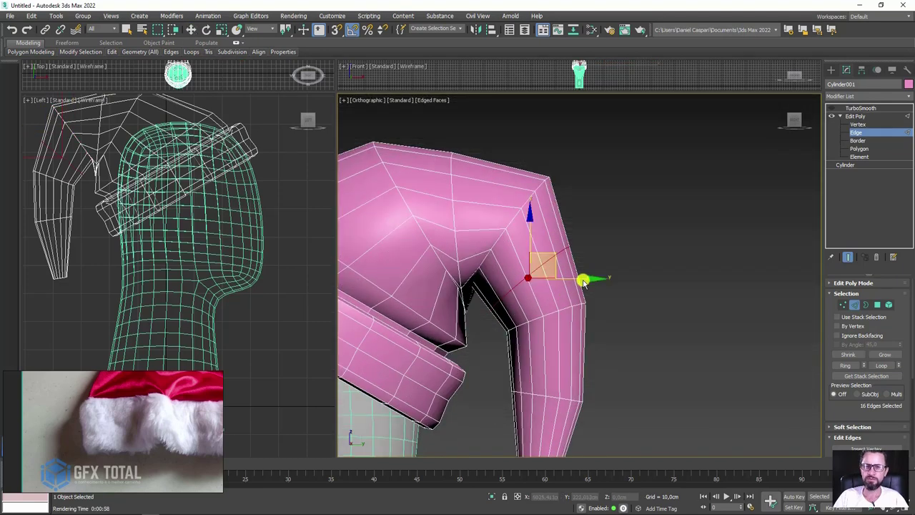
{"action": "left_click", "coordinate": [536, 296], "text": "alt"}
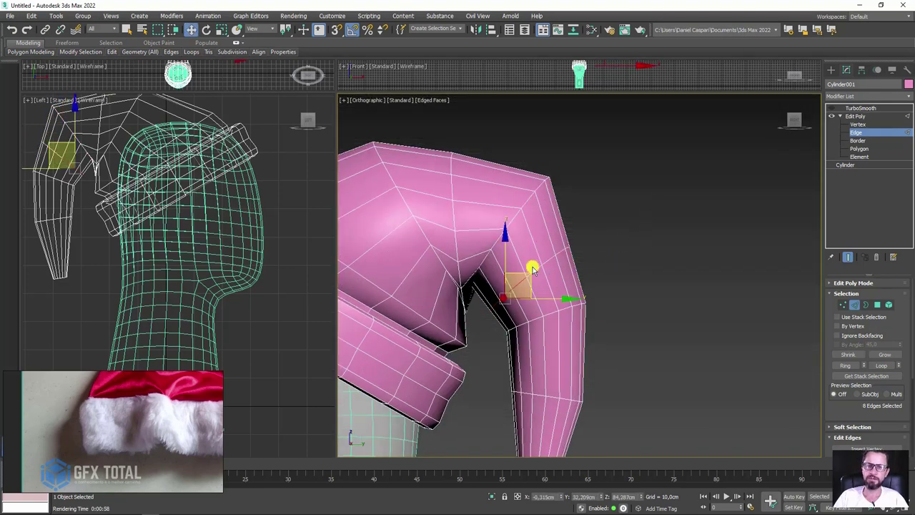
{"action": "left_click_drag", "start_coordinate": [525, 277], "coordinate": [468, 302]}
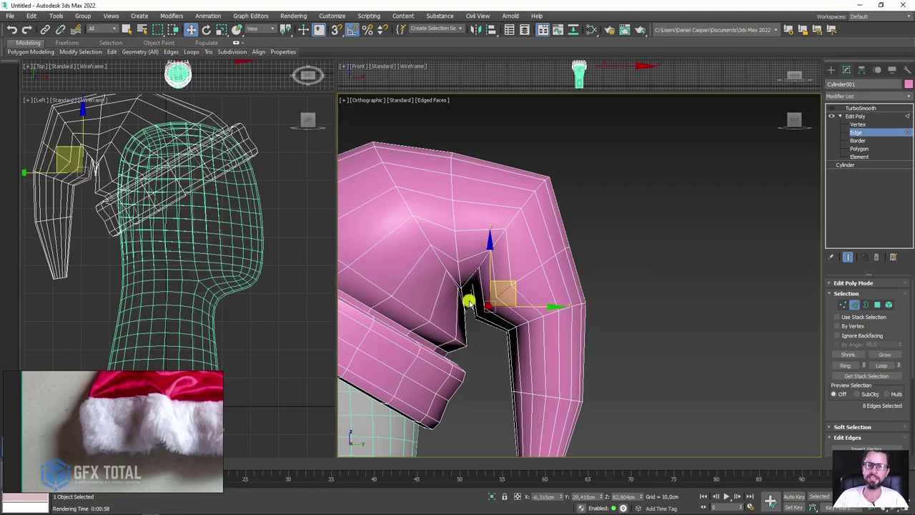
{"action": "mouse_move", "coordinate": [474, 311]}
{"action": "middle_mouse_down", "text": "alt"}
{"action": "mouse_move", "coordinate": [568, 249]}
{"action": "mouse_move", "coordinate": [574, 263]}
{"action": "middle_mouse_up", "text": "alt"}
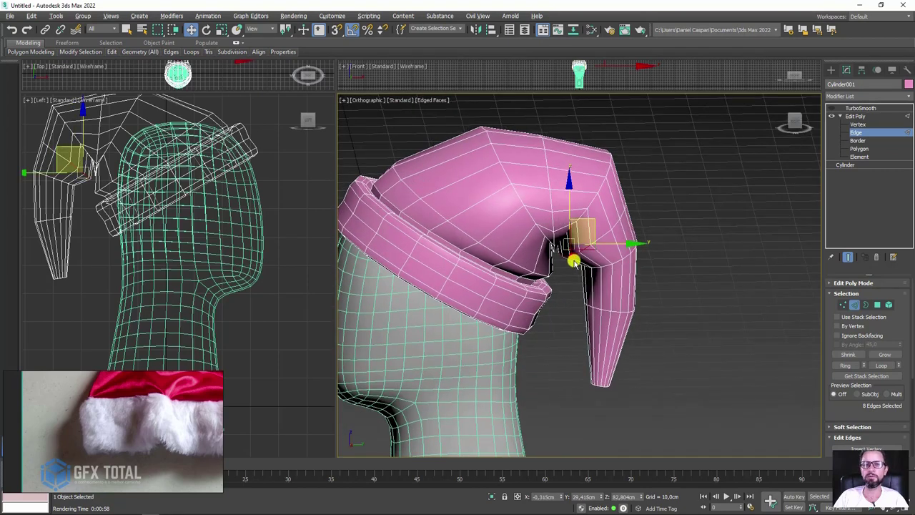
Step: Turn on the TurboSmooth preview and view the smoothed hat from the side
{"action": "left_click", "coordinate": [857, 116]}
{"action": "left_click", "coordinate": [841, 116]}
{"action": "left_click", "coordinate": [837, 108]}
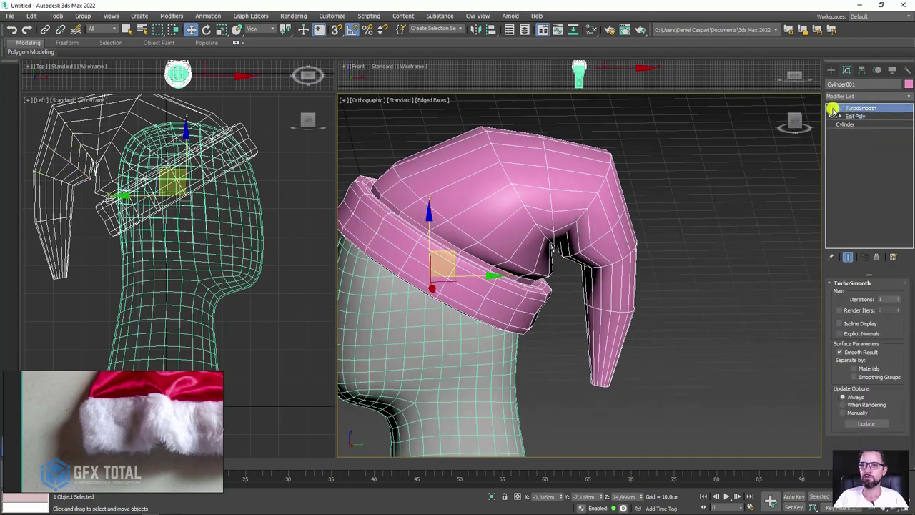
{"action": "left_click", "coordinate": [831, 108]}
{"action": "mouse_move", "coordinate": [661, 254]}
{"action": "middle_mouse_down", "text": "alt"}
{"action": "mouse_move", "coordinate": [609, 248]}
{"action": "mouse_move", "coordinate": [521, 264]}
{"action": "mouse_move", "coordinate": [460, 262]}
{"action": "mouse_move", "coordinate": [514, 208]}
{"action": "middle_mouse_up", "text": "alt"}
{"action": "scroll", "coordinate": [525, 215], "scroll_direction": "up", "scroll_amount": 1}
{"action": "scroll", "coordinate": [493, 304], "scroll_direction": "up", "scroll_amount": 2}
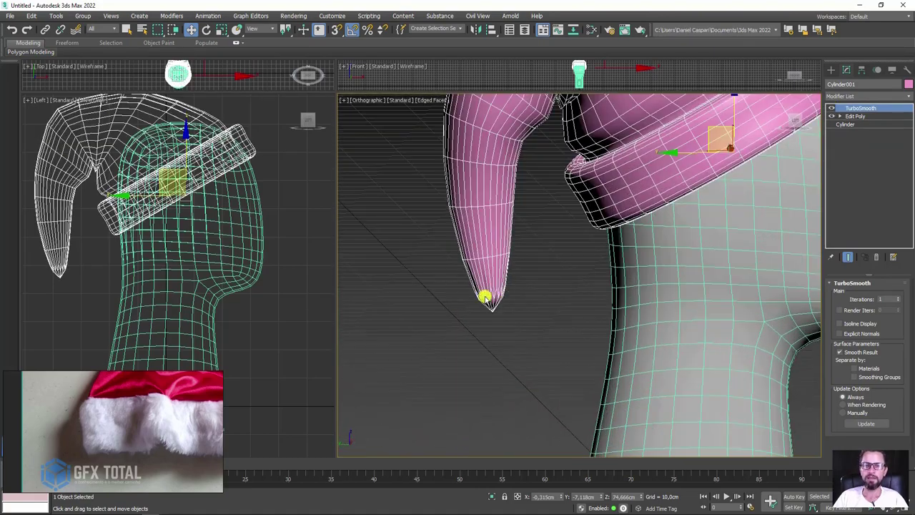
Step: At Edit Poly Polygon level, select the tip's end-cap polygons and delete them
{"action": "left_click", "coordinate": [833, 108]}
{"action": "left_click", "coordinate": [842, 119]}
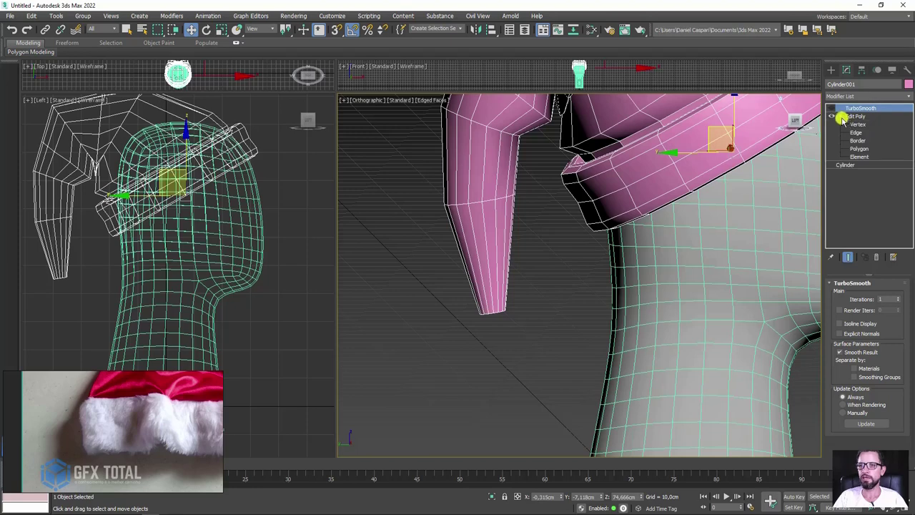
{"action": "left_click", "coordinate": [863, 148]}
{"action": "left_click_drag", "start_coordinate": [558, 286], "coordinate": [415, 284]}
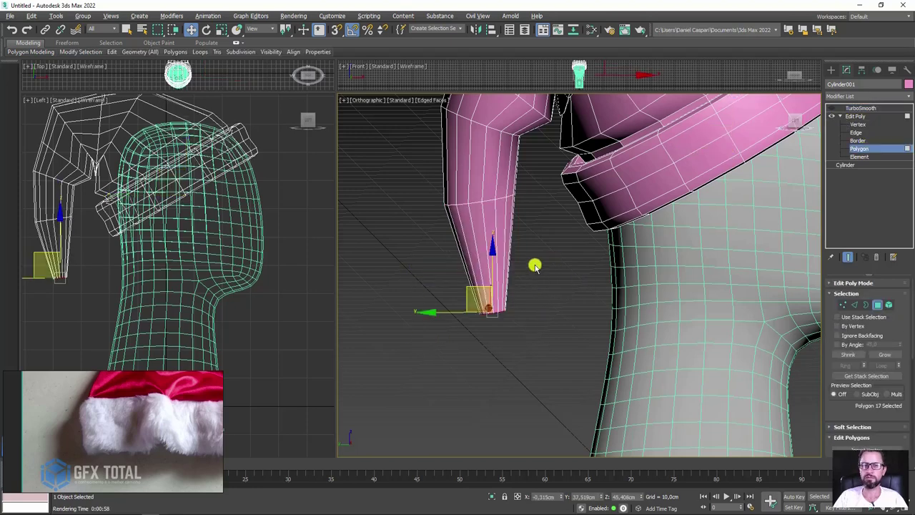
{"action": "middle_click_drag", "start_coordinate": [535, 264], "coordinate": [529, 256], "text": "alt"}
{"action": "key", "text": "Delete"}
Step: Re-enable TurboSmooth and inspect the smoothed open tip from around the hat
{"action": "left_click", "coordinate": [856, 117]}
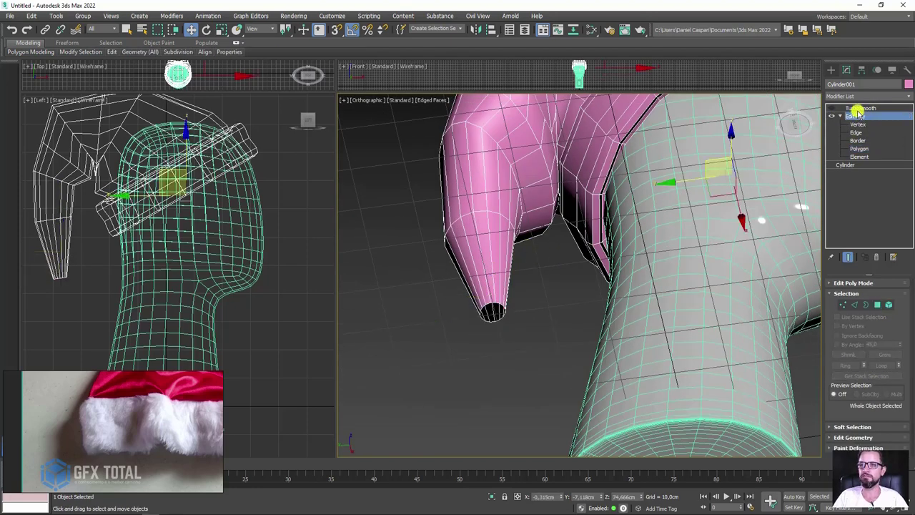
{"action": "left_click", "coordinate": [858, 108]}
{"action": "middle_click_drag", "start_coordinate": [588, 174], "coordinate": [599, 296], "text": "alt"}
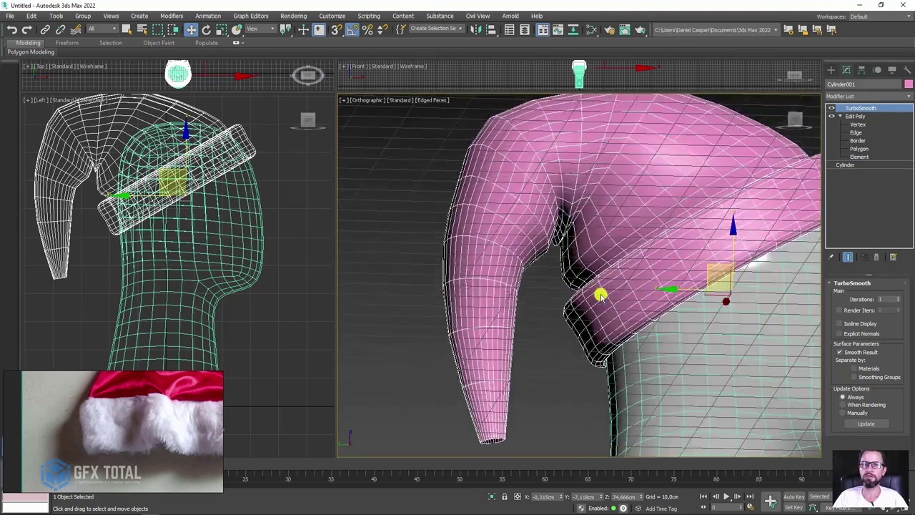
{"action": "scroll", "coordinate": [558, 212], "scroll_direction": "up", "scroll_amount": 3}
{"action": "scroll", "coordinate": [559, 206], "scroll_direction": "up", "scroll_amount": 2}
{"action": "scroll", "coordinate": [555, 249], "scroll_direction": "down", "scroll_amount": 5}
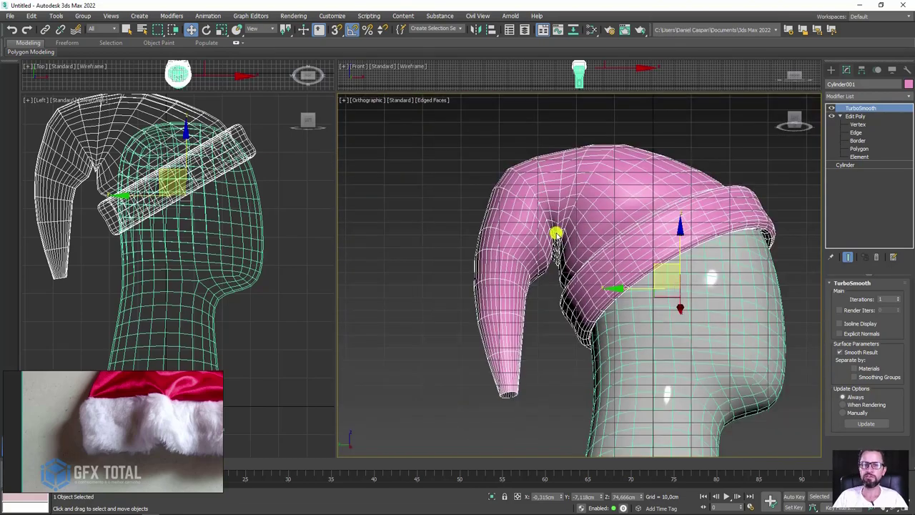
{"action": "mouse_move", "coordinate": [553, 231]}
{"action": "middle_mouse_down", "text": "alt"}
{"action": "mouse_move", "coordinate": [572, 250]}
{"action": "mouse_move", "coordinate": [678, 256]}
{"action": "mouse_move", "coordinate": [702, 247]}
{"action": "middle_mouse_up", "text": "alt"}
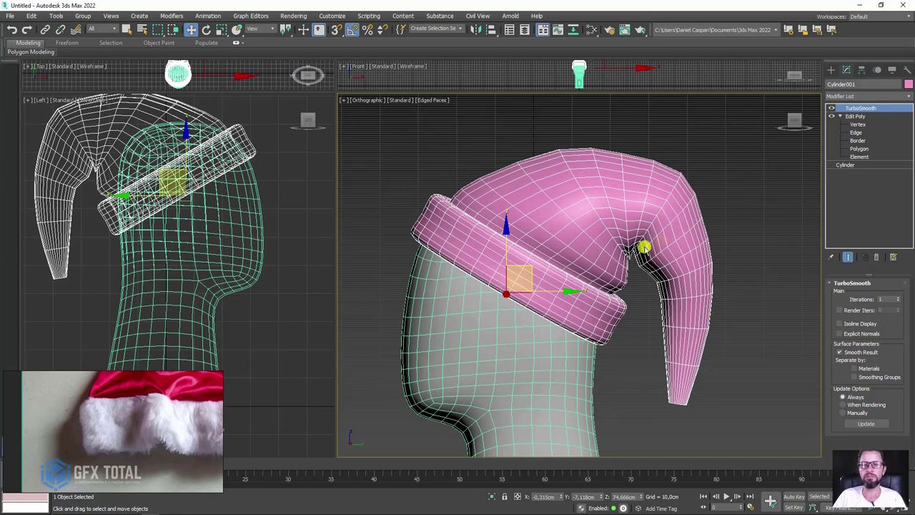
{"action": "middle_click_drag", "start_coordinate": [661, 243], "coordinate": [645, 231], "text": "alt"}
Step: In the Left view, toggle Show End Result to compare the low-poly cage with the smoothed hat
{"action": "key", "text": "l"}
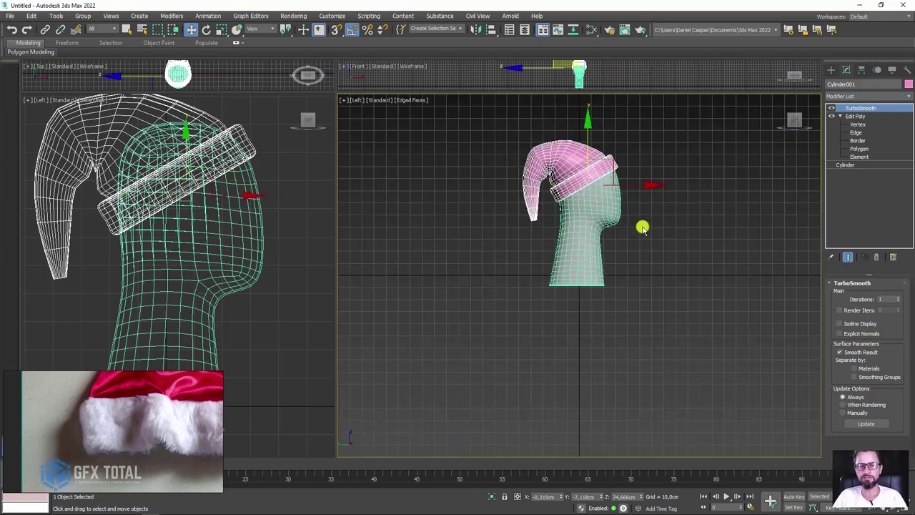
{"action": "scroll", "coordinate": [558, 163], "scroll_direction": "up", "scroll_amount": 5}
{"action": "left_click", "coordinate": [858, 117]}
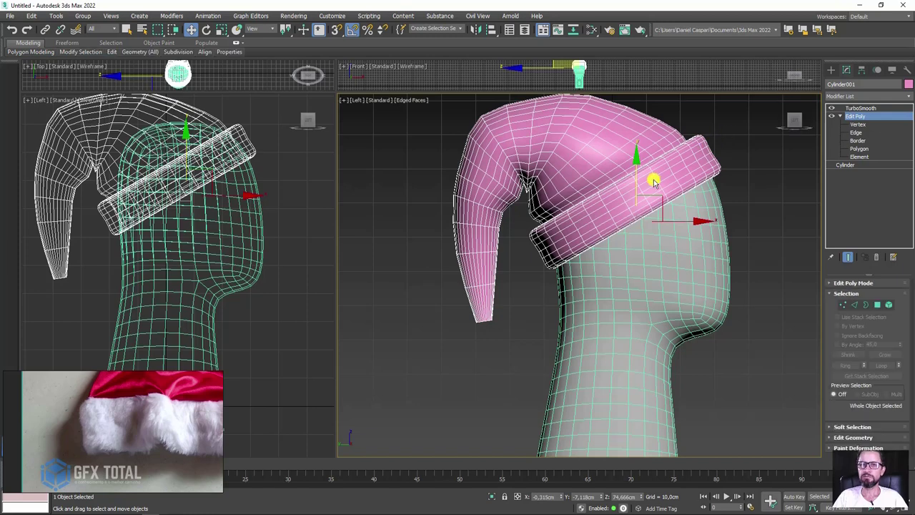
{"action": "middle_click_drag", "start_coordinate": [653, 180], "coordinate": [623, 204]}
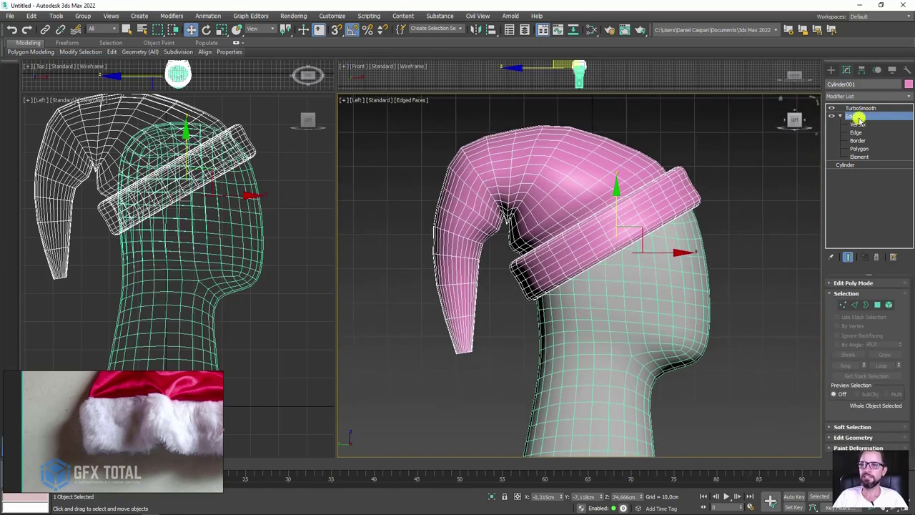
{"action": "left_click", "coordinate": [847, 259]}
{"action": "left_click", "coordinate": [846, 259]}
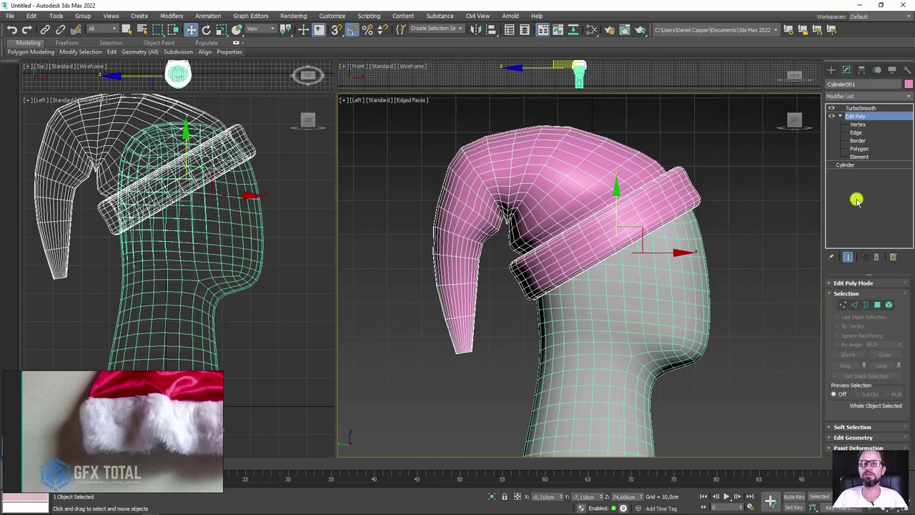
{"action": "left_click", "coordinate": [844, 257]}
{"action": "left_click", "coordinate": [846, 257]}
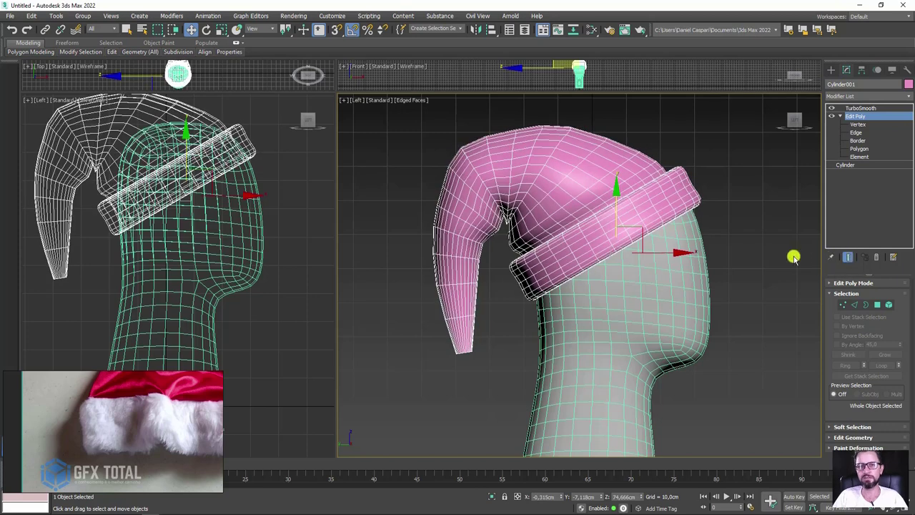
Step: Pick the Freeform Paint Deform Shift brush and push the pointed crown rounder
{"action": "left_click", "coordinate": [63, 43]}
{"action": "mouse_move", "coordinate": [73, 52]}
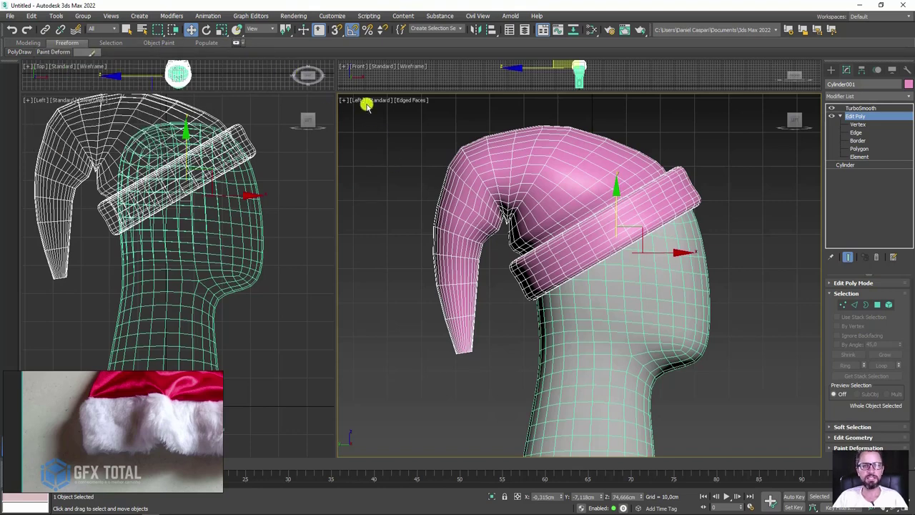
{"action": "left_click", "coordinate": [237, 43]}
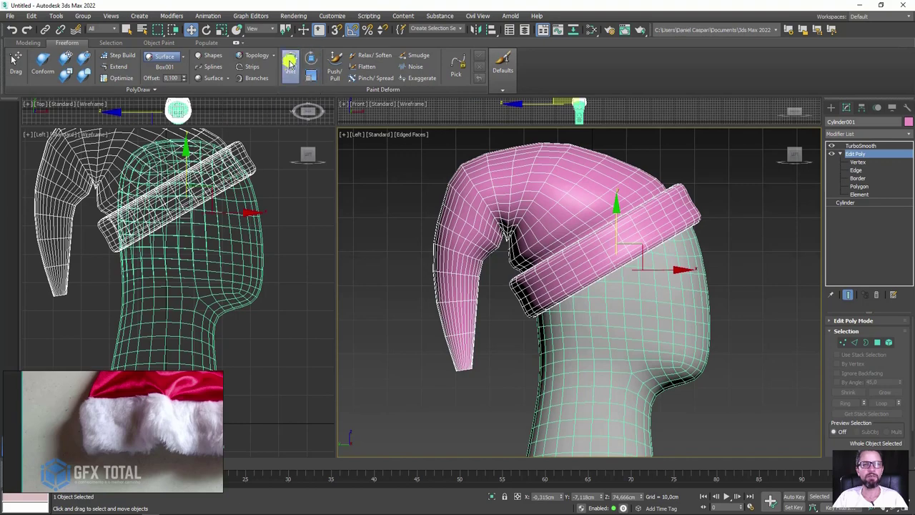
{"action": "left_click", "coordinate": [290, 63]}
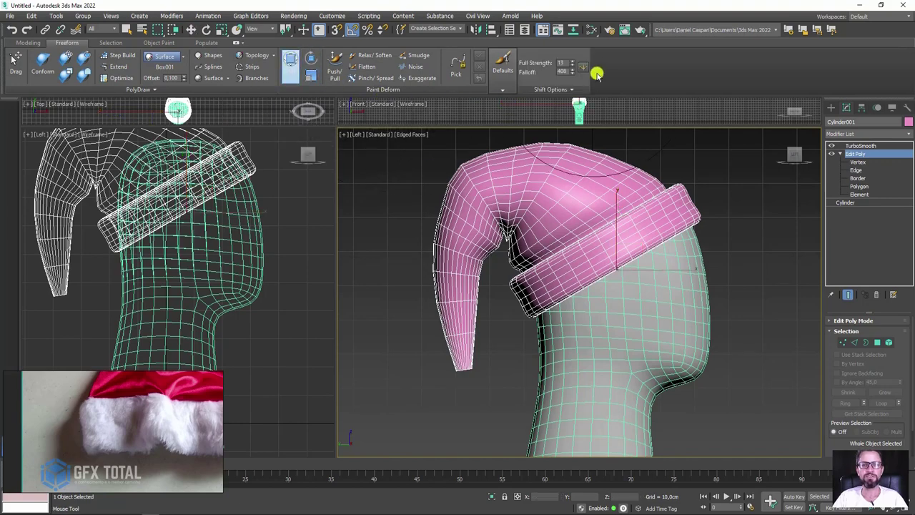
{"action": "mouse_move", "coordinate": [703, 180]}
{"action": "middle_mouse_down", "text": "alt"}
{"action": "mouse_move", "coordinate": [688, 205]}
{"action": "mouse_move", "coordinate": [465, 217]}
{"action": "mouse_move", "coordinate": [492, 183]}
{"action": "middle_mouse_up", "text": "alt"}
{"action": "mouse_move", "coordinate": [492, 183]}
{"action": "left_mouse_down"}
{"action": "mouse_move", "coordinate": [510, 204]}
{"action": "mouse_move", "coordinate": [435, 190]}
{"action": "mouse_move", "coordinate": [565, 157]}
{"action": "left_mouse_up"}
Step: Enable Mirror Axis X in Shift Options and pull in the left edge of the cuff
{"action": "left_click", "coordinate": [568, 91]}
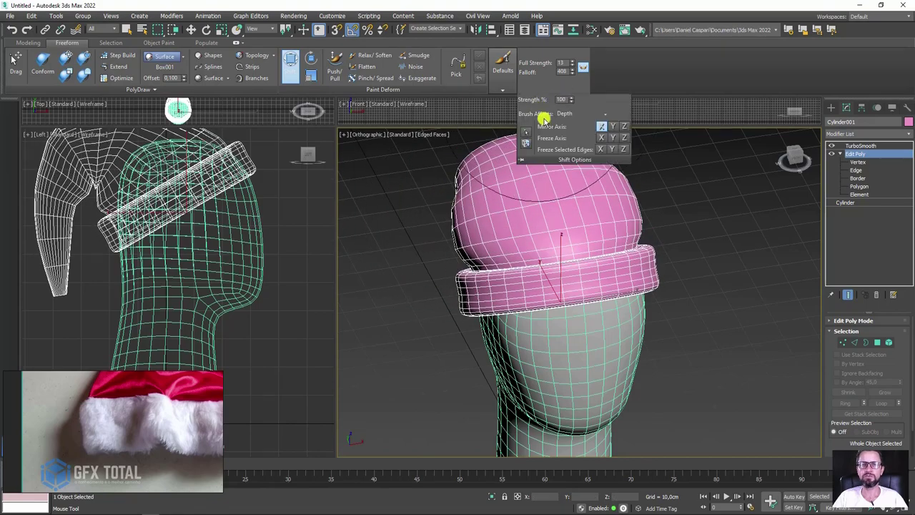
{"action": "left_click", "coordinate": [603, 126]}
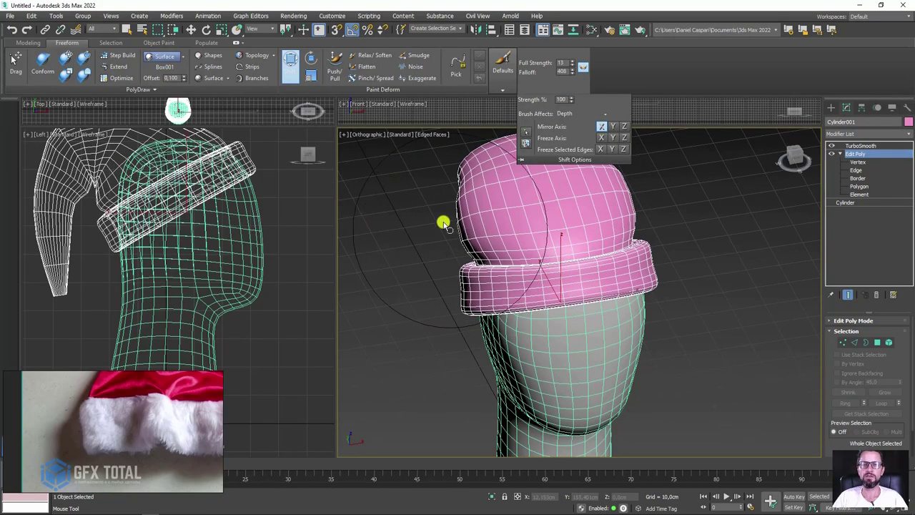
{"action": "scroll", "coordinate": [451, 224], "scroll_direction": "down", "scroll_amount": 2}
{"action": "middle_click_drag", "start_coordinate": [451, 226], "coordinate": [444, 283], "text": "alt"}
{"action": "scroll", "coordinate": [466, 244], "scroll_direction": "up", "scroll_amount": 2}
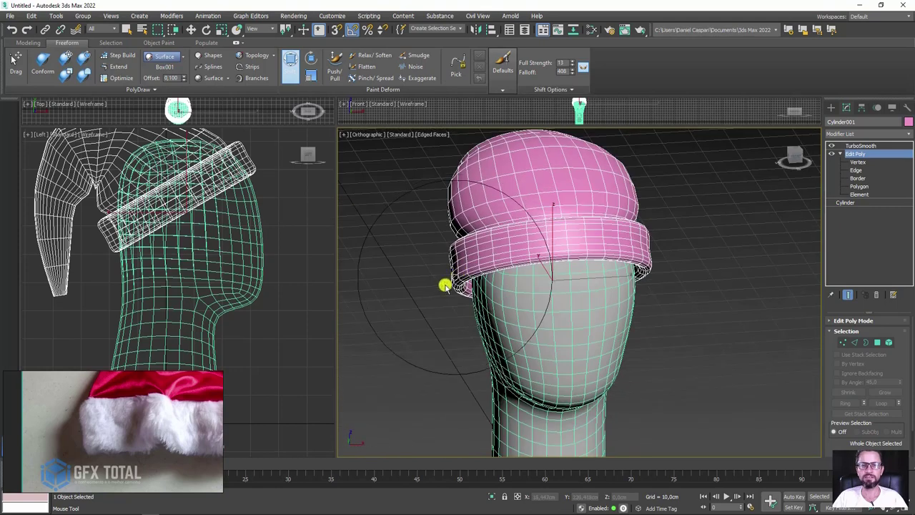
{"action": "left_click_drag", "start_coordinate": [446, 290], "coordinate": [422, 320]}
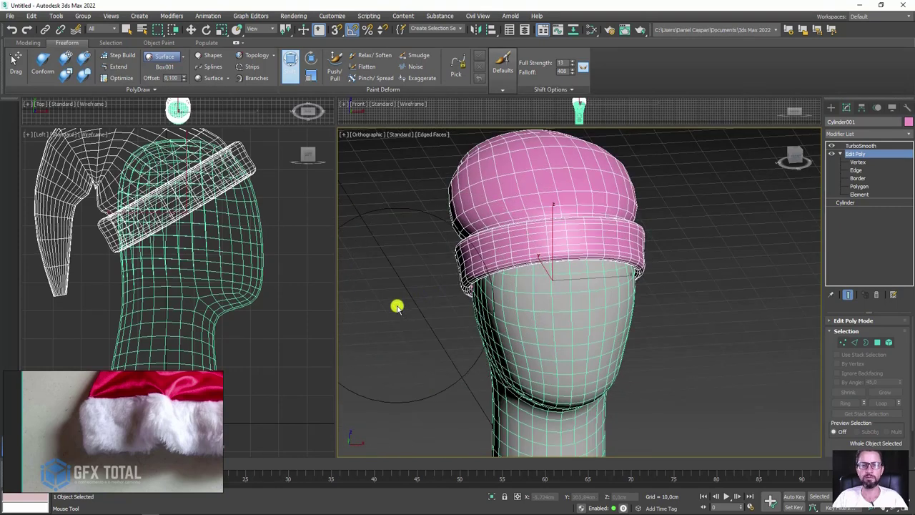
{"action": "mouse_move", "coordinate": [422, 320]}
{"action": "middle_mouse_down", "text": "alt"}
{"action": "mouse_move", "coordinate": [417, 293]}
{"action": "mouse_move", "coordinate": [493, 241]}
{"action": "mouse_move", "coordinate": [450, 241]}
{"action": "mouse_move", "coordinate": [458, 293]}
{"action": "middle_mouse_up", "text": "alt"}
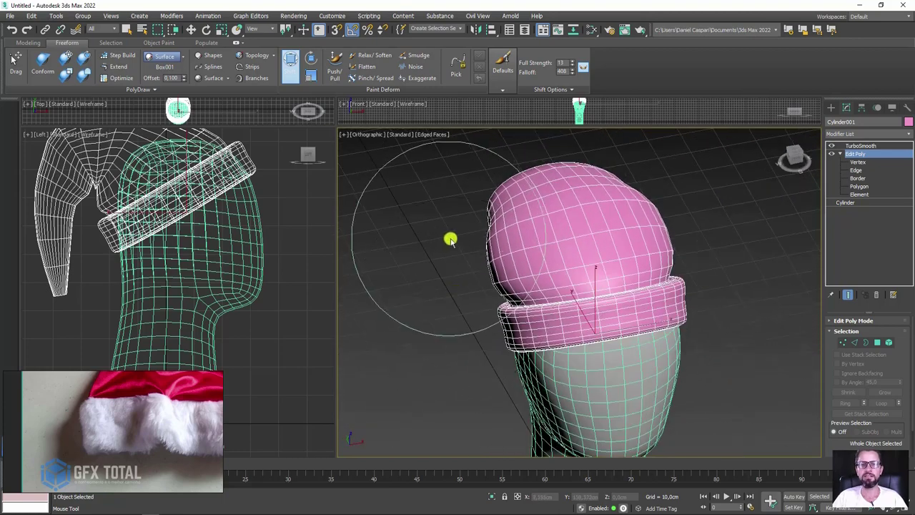
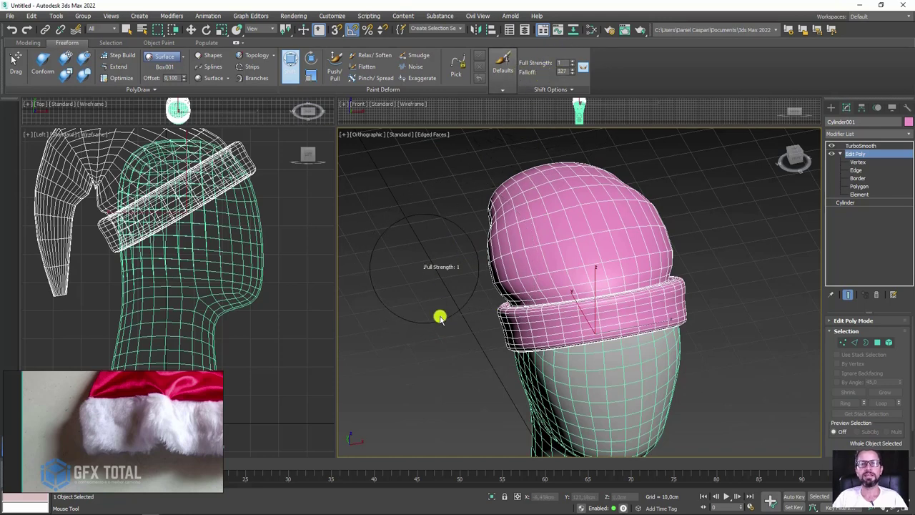
Step: Brush the hat's bulging top sideways until it bends over into a drooping tip
{"action": "middle_click_drag", "start_coordinate": [465, 276], "coordinate": [443, 276], "text": "alt"}
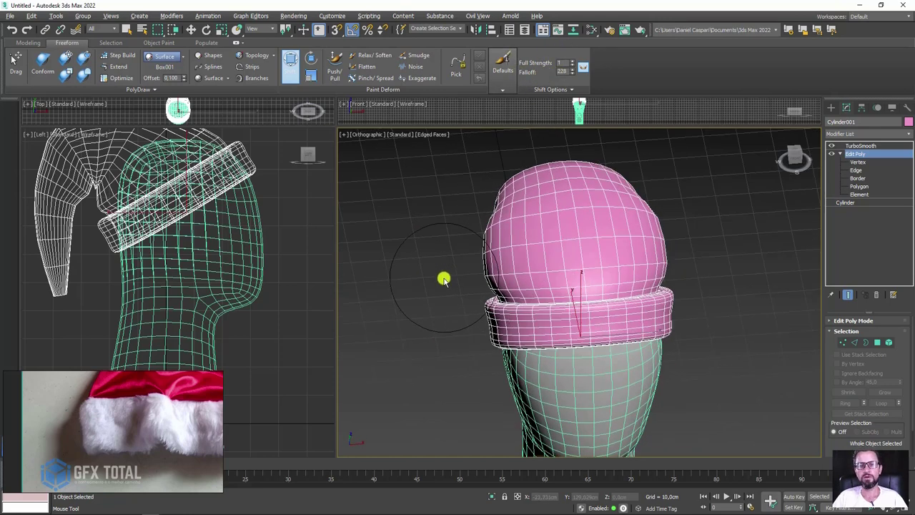
{"action": "mouse_move", "coordinate": [479, 264]}
{"action": "left_mouse_down"}
{"action": "mouse_move", "coordinate": [498, 259]}
{"action": "mouse_move", "coordinate": [501, 180]}
{"action": "mouse_move", "coordinate": [547, 208]}
{"action": "mouse_move", "coordinate": [513, 255]}
{"action": "left_mouse_up"}
{"action": "mouse_move", "coordinate": [520, 254]}
{"action": "middle_mouse_down", "text": "alt"}
{"action": "mouse_move", "coordinate": [606, 204]}
{"action": "mouse_move", "coordinate": [599, 190]}
{"action": "middle_mouse_up", "text": "alt"}
{"action": "left_click_drag", "start_coordinate": [539, 211], "coordinate": [471, 241]}
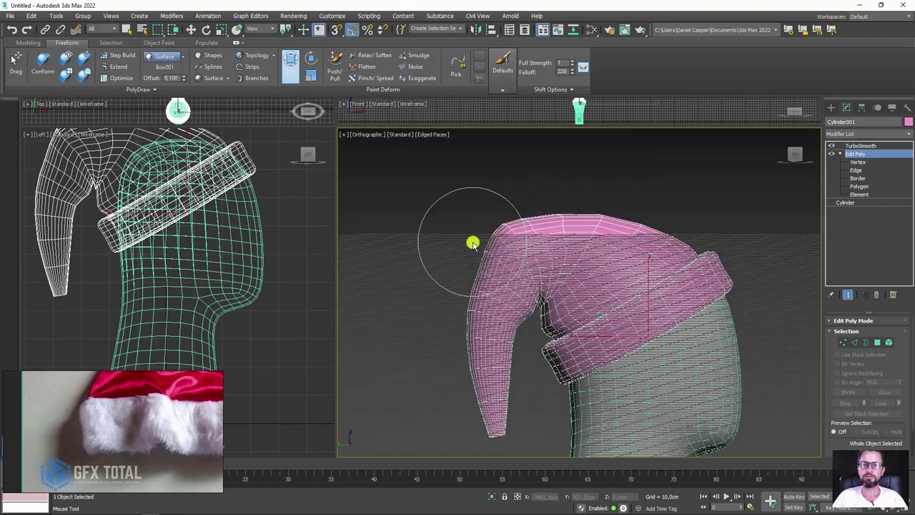
{"action": "mouse_move", "coordinate": [494, 212]}
{"action": "left_mouse_down"}
{"action": "mouse_move", "coordinate": [454, 324]}
{"action": "mouse_move", "coordinate": [460, 365]}
{"action": "mouse_move", "coordinate": [486, 245]}
{"action": "left_mouse_up"}
{"action": "mouse_move", "coordinate": [487, 246]}
{"action": "middle_mouse_down", "text": "alt"}
{"action": "mouse_move", "coordinate": [633, 279]}
{"action": "mouse_move", "coordinate": [613, 307]}
{"action": "middle_mouse_up", "text": "alt"}
{"action": "mouse_move", "coordinate": [624, 239]}
{"action": "middle_mouse_down", "text": "alt"}
{"action": "mouse_move", "coordinate": [679, 239]}
{"action": "mouse_move", "coordinate": [703, 198]}
{"action": "middle_mouse_up", "text": "alt"}
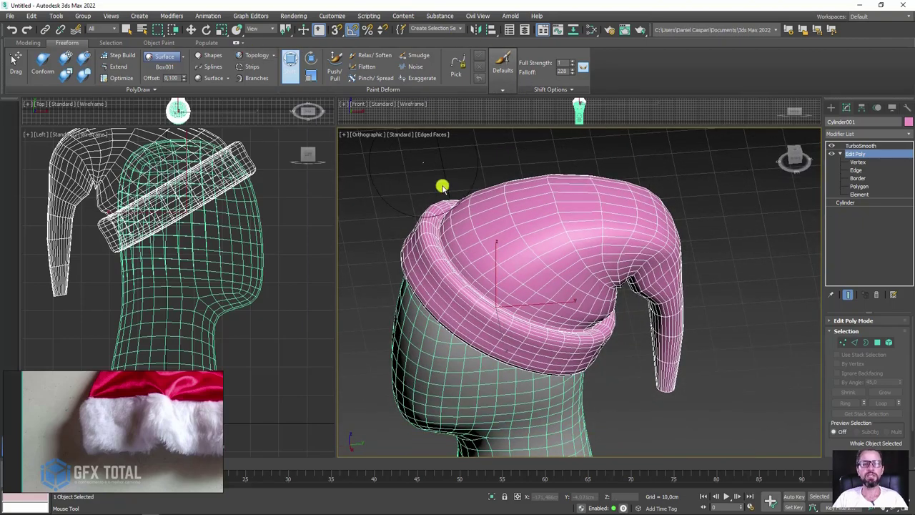
{"action": "middle_click_drag", "start_coordinate": [443, 186], "coordinate": [473, 213], "text": "alt"}
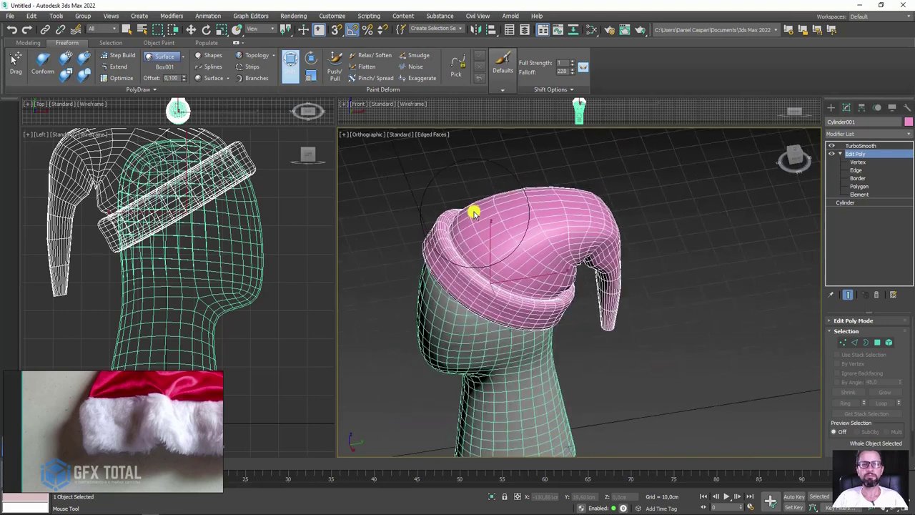
Step: Stroke the hat top with the Push/Pull brush and hide TurboSmooth to reveal the low-poly mesh
{"action": "left_click", "coordinate": [333, 66]}
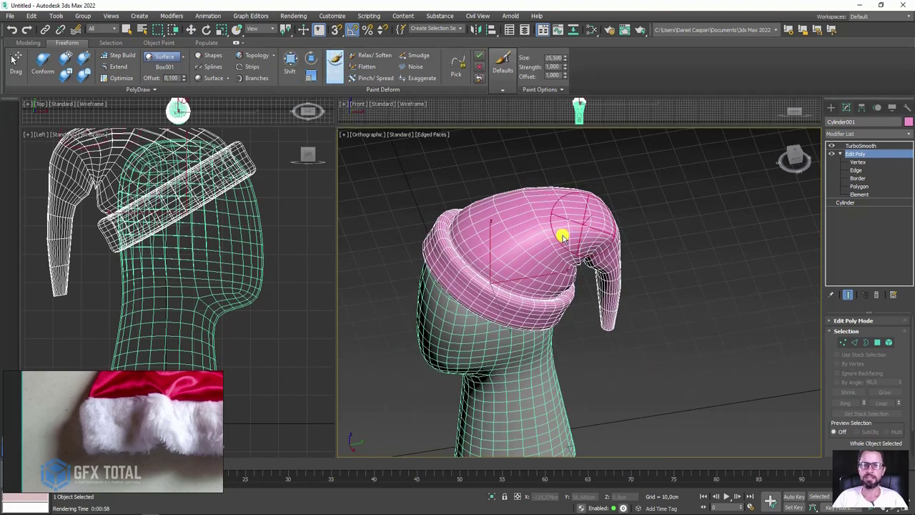
{"action": "scroll", "coordinate": [501, 249], "scroll_direction": "up", "scroll_amount": 4}
{"action": "left_click_drag", "start_coordinate": [496, 249], "coordinate": [657, 204]}
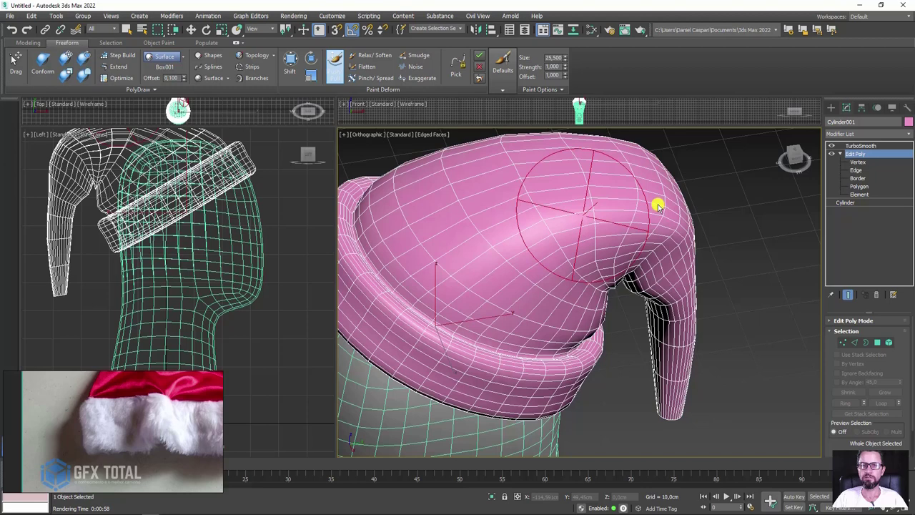
{"action": "left_click", "coordinate": [831, 146]}
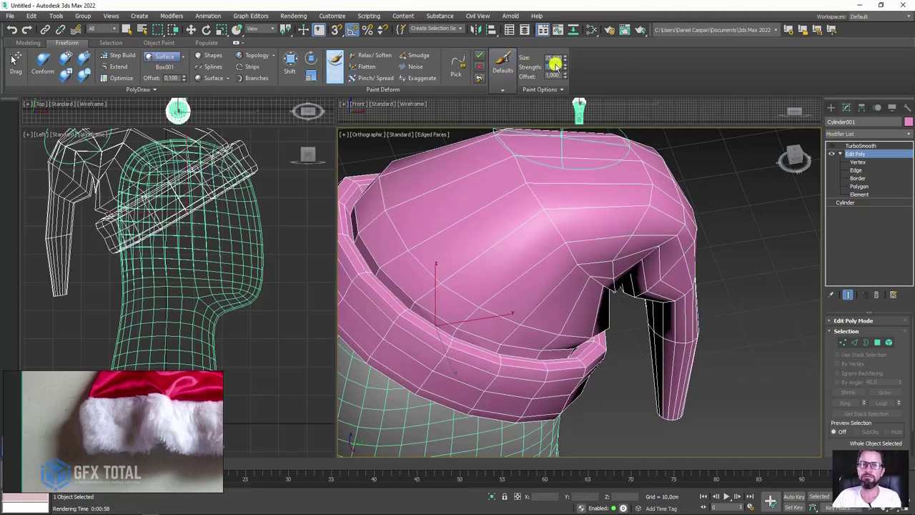
Step: Pull the hat's tip further down and lengthen it
{"action": "left_click_drag", "start_coordinate": [605, 210], "coordinate": [656, 255]}
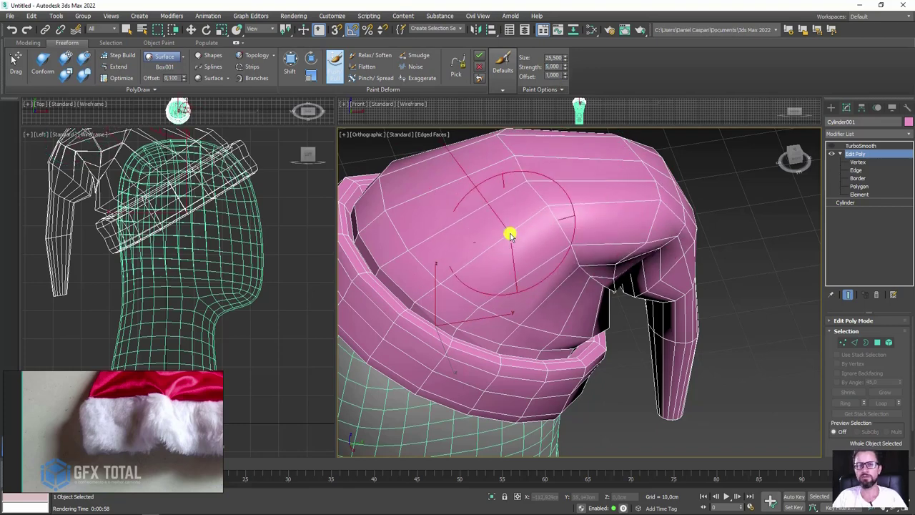
{"action": "middle_click_drag", "start_coordinate": [656, 256], "coordinate": [639, 236], "text": "alt"}
{"action": "left_click_drag", "start_coordinate": [640, 235], "coordinate": [666, 344]}
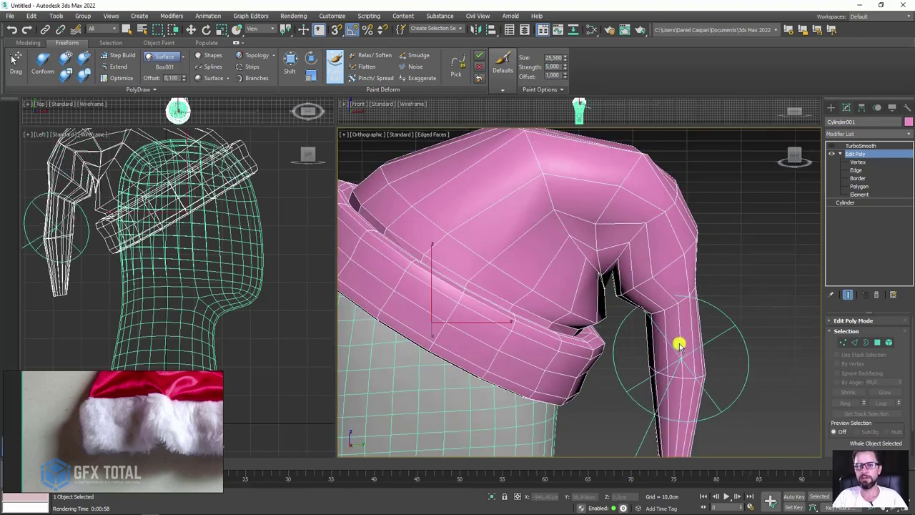
{"action": "middle_click_drag", "start_coordinate": [666, 344], "coordinate": [548, 198], "text": "alt"}
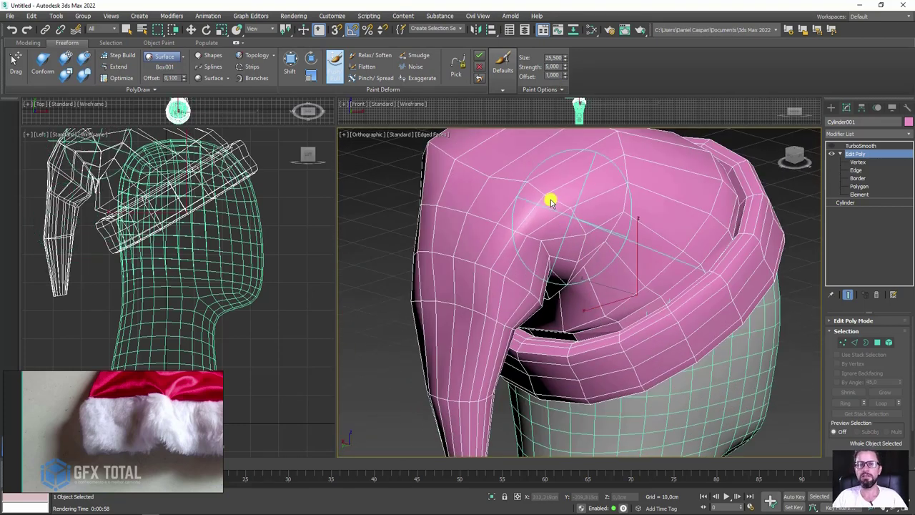
{"action": "mouse_move", "coordinate": [644, 159]}
{"action": "middle_mouse_down", "text": "alt"}
{"action": "mouse_move", "coordinate": [637, 265]}
{"action": "mouse_move", "coordinate": [670, 317]}
{"action": "middle_mouse_up", "text": "alt"}
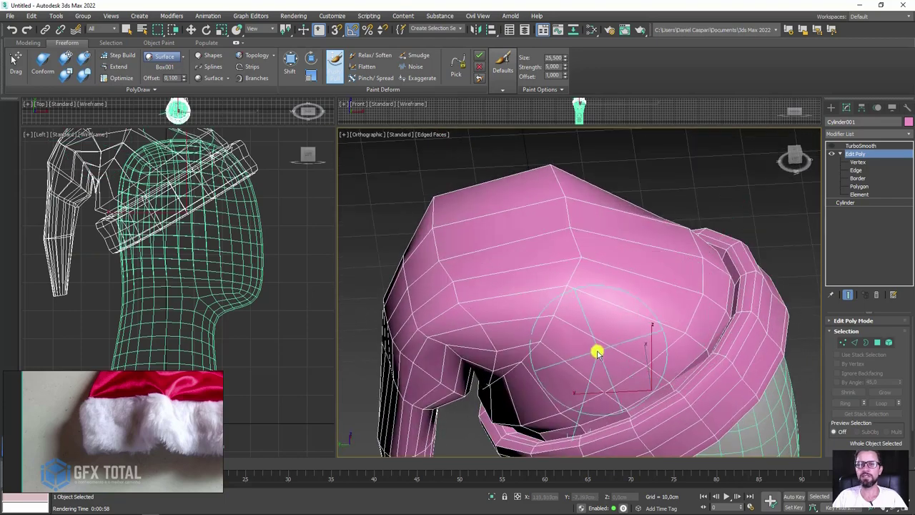
Step: Sculpt the crown further, then leave sculpting for the Move tool
{"action": "left_click_drag", "start_coordinate": [559, 309], "coordinate": [582, 357]}
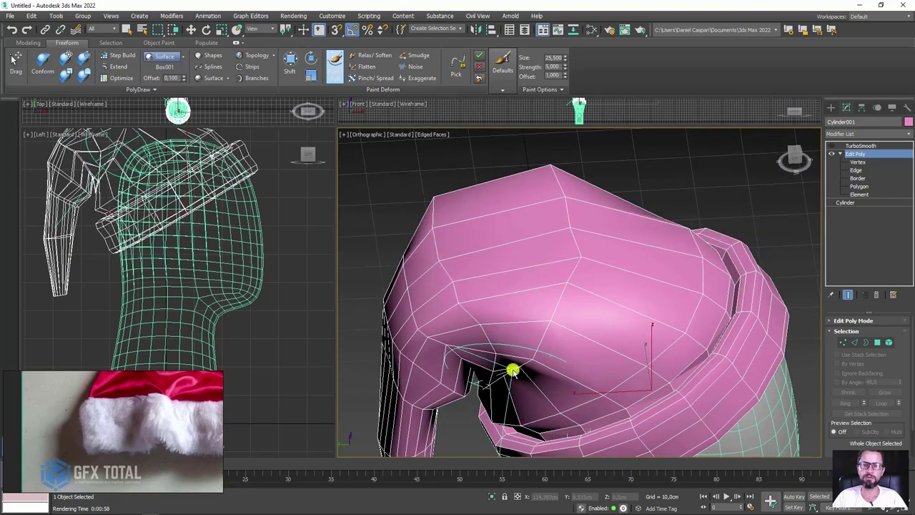
{"action": "left_click_drag", "start_coordinate": [511, 372], "coordinate": [526, 355], "text": "ctrl"}
{"action": "scroll", "coordinate": [525, 355], "scroll_direction": "down", "scroll_amount": 3}
{"action": "middle_click_drag", "start_coordinate": [525, 355], "coordinate": [566, 198], "text": "alt"}
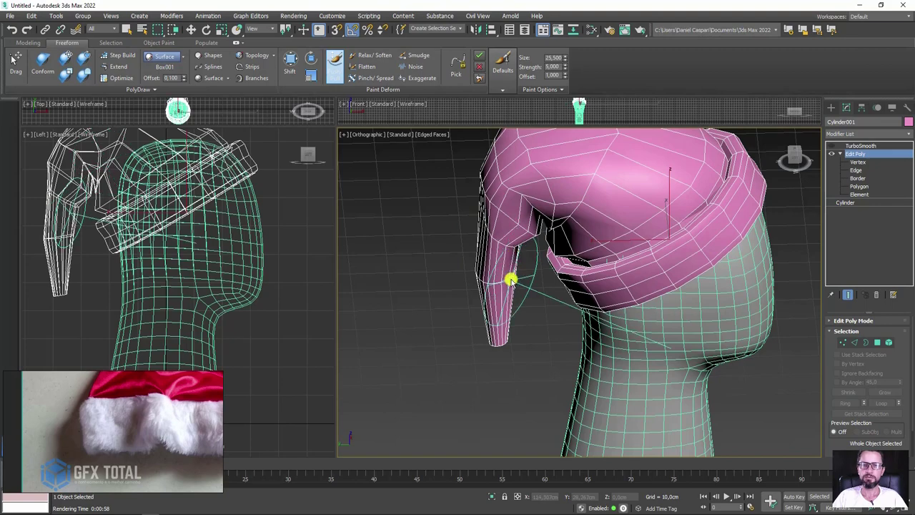
{"action": "key", "text": "w"}
{"action": "mouse_move", "coordinate": [509, 259]}
{"action": "middle_mouse_down", "text": "alt"}
{"action": "mouse_move", "coordinate": [639, 243]}
{"action": "mouse_move", "coordinate": [626, 266]}
{"action": "middle_mouse_up", "text": "alt"}
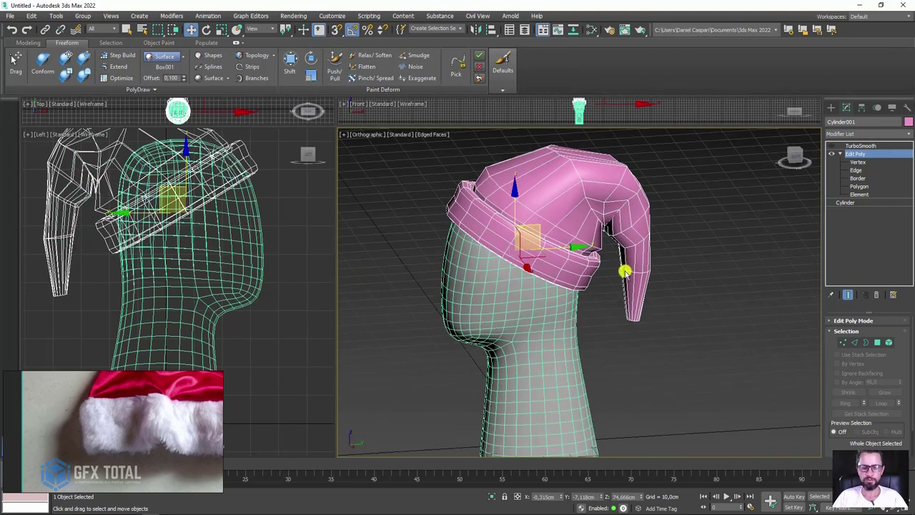
Step: In the Left view, drag the brim and tip into shape with the Shift brush
{"action": "key", "text": "l"}
{"action": "scroll", "coordinate": [601, 244], "scroll_direction": "up", "scroll_amount": 3}
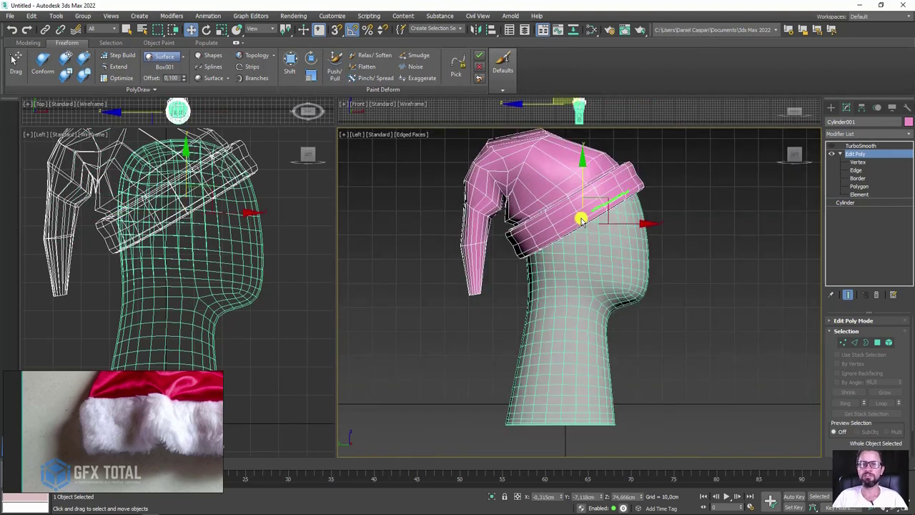
{"action": "left_click", "coordinate": [293, 61]}
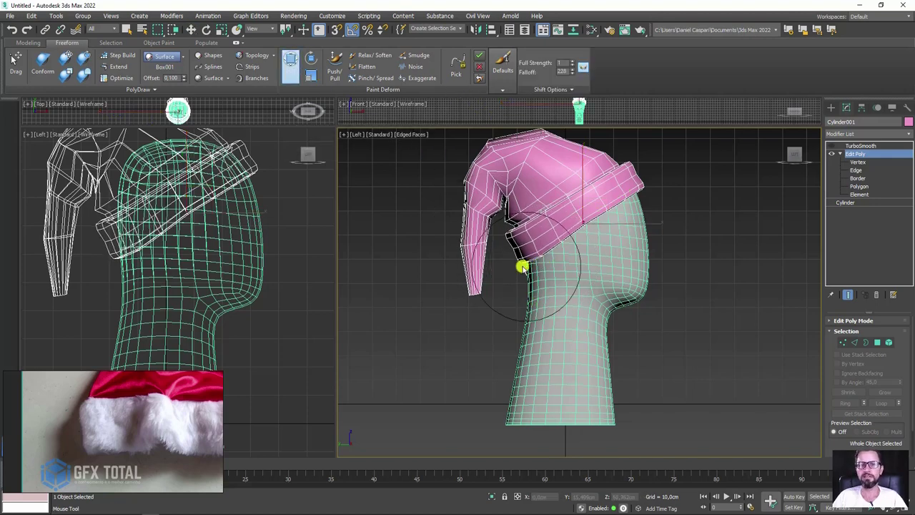
{"action": "mouse_move", "coordinate": [523, 268]}
{"action": "left_mouse_down"}
{"action": "mouse_move", "coordinate": [513, 245]}
{"action": "mouse_move", "coordinate": [541, 236]}
{"action": "mouse_move", "coordinate": [552, 250]}
{"action": "left_mouse_up"}
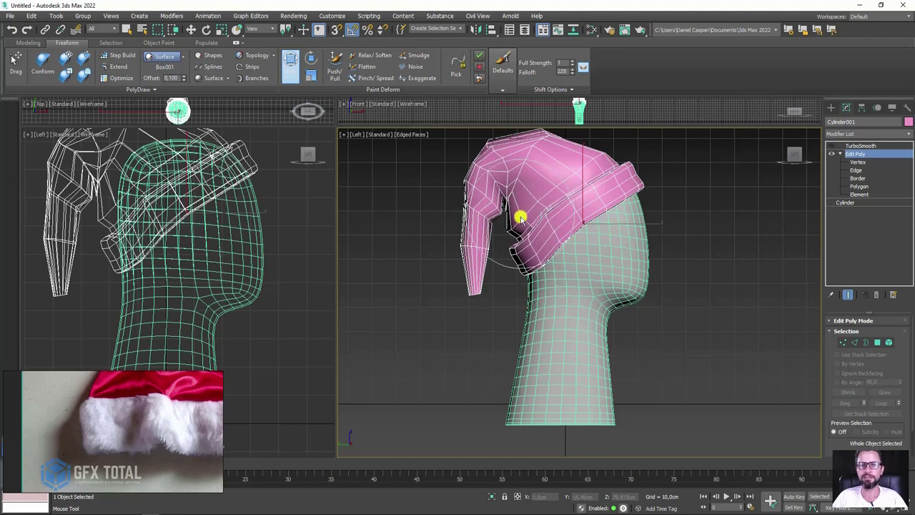
{"action": "mouse_move", "coordinate": [520, 217]}
{"action": "left_mouse_down"}
{"action": "mouse_move", "coordinate": [467, 153]}
{"action": "mouse_move", "coordinate": [537, 169]}
{"action": "mouse_move", "coordinate": [549, 152]}
{"action": "left_mouse_up"}
Step: Orbit around the head to check the reshaped hat from both sides, ending on Move
{"action": "middle_click_drag", "start_coordinate": [570, 270], "coordinate": [515, 270], "text": "alt"}
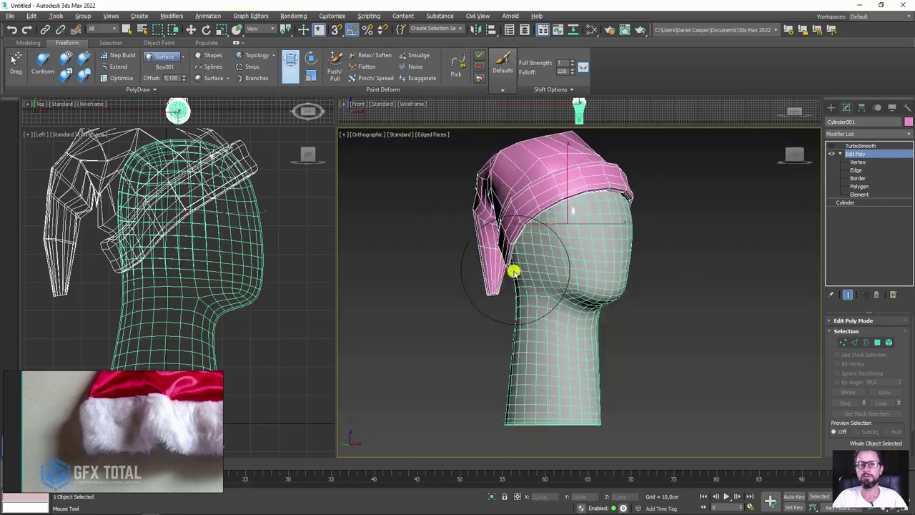
{"action": "scroll", "coordinate": [518, 266], "scroll_direction": "up", "scroll_amount": 3}
{"action": "left_click_drag", "start_coordinate": [521, 262], "coordinate": [584, 294]}
{"action": "mouse_move", "coordinate": [584, 294]}
{"action": "middle_mouse_down", "text": "alt"}
{"action": "mouse_move", "coordinate": [562, 303]}
{"action": "mouse_move", "coordinate": [576, 284]}
{"action": "middle_mouse_up", "text": "alt"}
{"action": "mouse_move", "coordinate": [567, 230]}
{"action": "middle_mouse_down", "text": "alt"}
{"action": "mouse_move", "coordinate": [590, 221]}
{"action": "mouse_move", "coordinate": [612, 192]}
{"action": "mouse_move", "coordinate": [687, 233]}
{"action": "mouse_move", "coordinate": [639, 226]}
{"action": "mouse_move", "coordinate": [687, 231]}
{"action": "mouse_move", "coordinate": [629, 179]}
{"action": "mouse_move", "coordinate": [607, 245]}
{"action": "mouse_move", "coordinate": [539, 288]}
{"action": "middle_mouse_up", "text": "alt"}
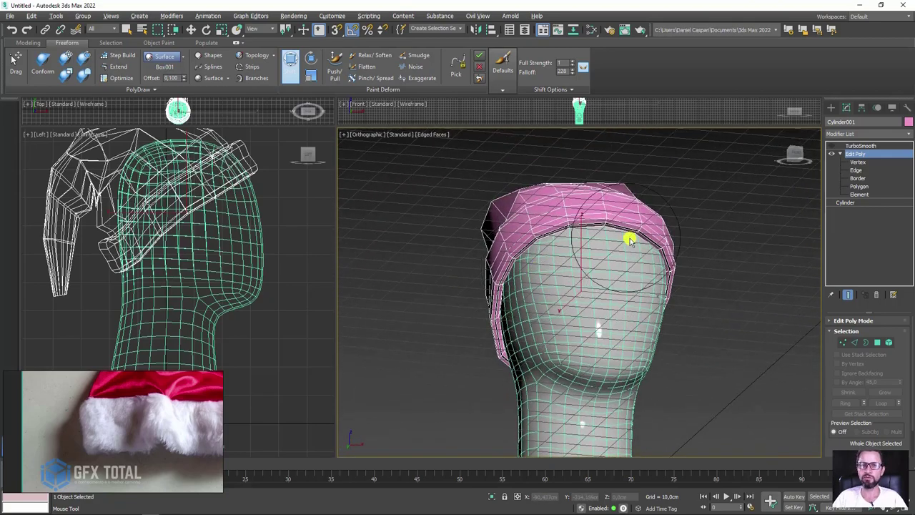
{"action": "middle_click_drag", "start_coordinate": [627, 239], "coordinate": [715, 256], "text": "alt"}
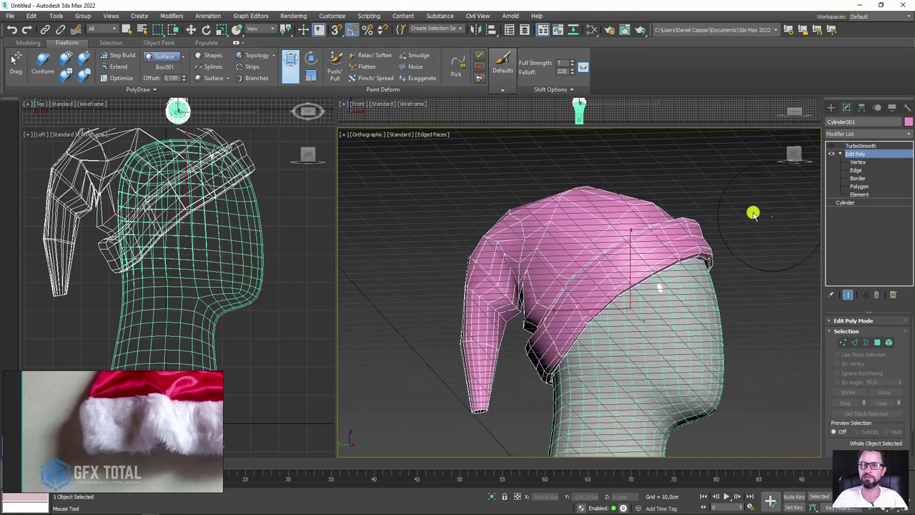
{"action": "key", "text": "w"}
{"action": "mouse_move", "coordinate": [661, 216]}
{"action": "middle_mouse_down", "text": "alt"}
{"action": "mouse_move", "coordinate": [510, 310]}
{"action": "mouse_move", "coordinate": [495, 332]}
{"action": "mouse_move", "coordinate": [499, 315]}
{"action": "mouse_move", "coordinate": [525, 301]}
{"action": "middle_mouse_up", "text": "alt"}
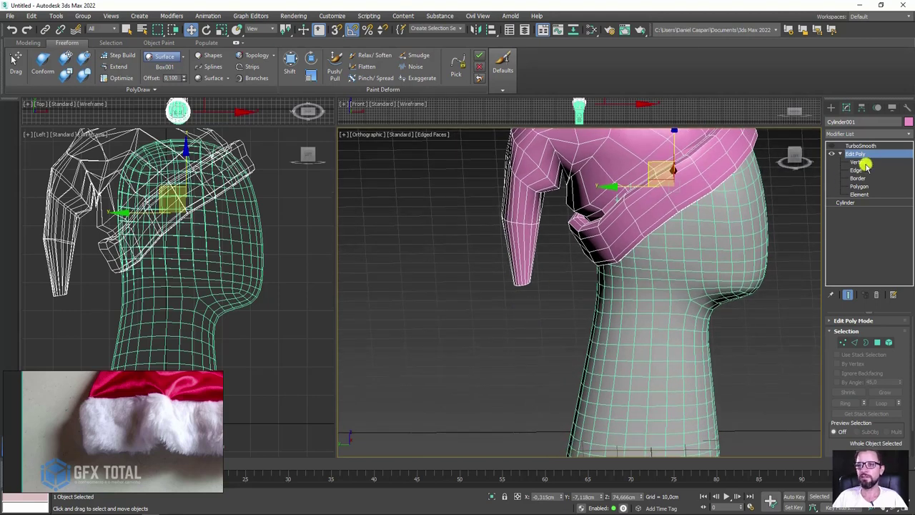
Step: Select the tip's bottom open border at Border level, switch to Scale, and minimise the ribbon
{"action": "left_click", "coordinate": [856, 170]}
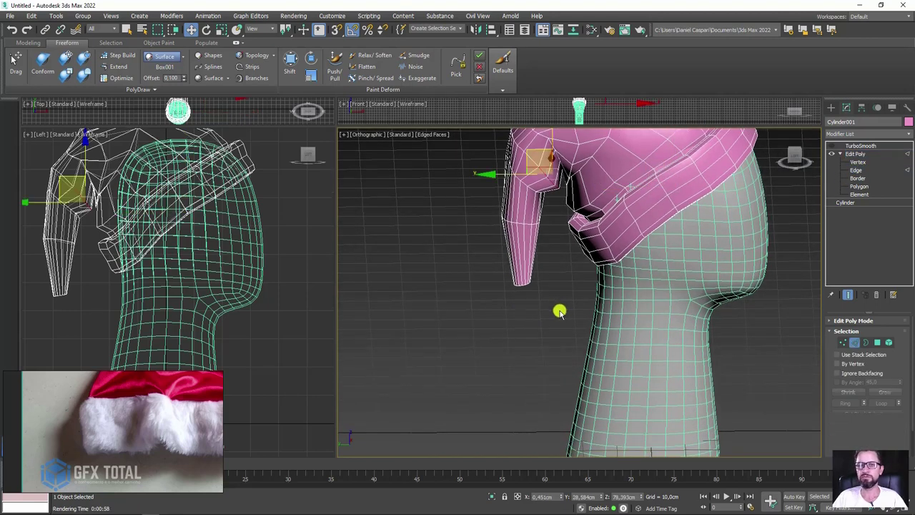
{"action": "left_click_drag", "start_coordinate": [557, 310], "coordinate": [486, 267]}
{"action": "left_click", "coordinate": [858, 179]}
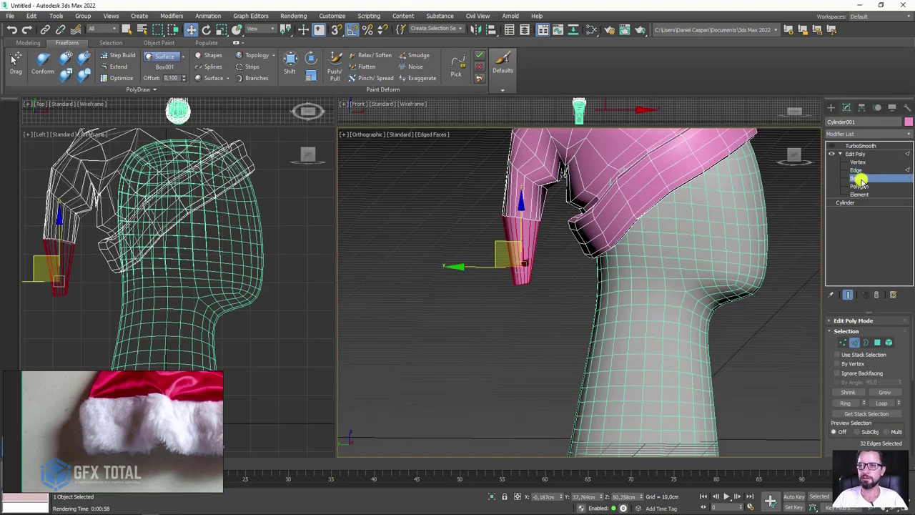
{"action": "left_click", "coordinate": [529, 283]}
{"action": "key", "text": "r"}
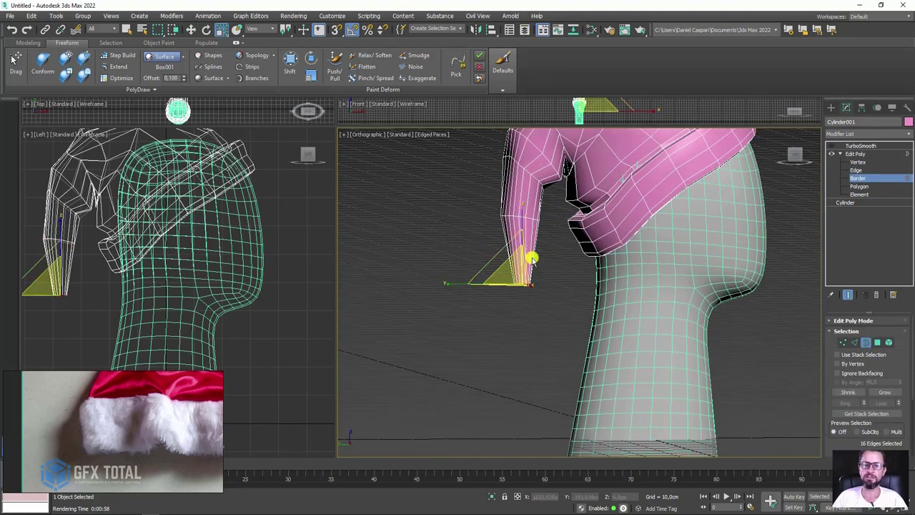
{"action": "scroll", "coordinate": [564, 259], "scroll_direction": "up", "scroll_amount": 3}
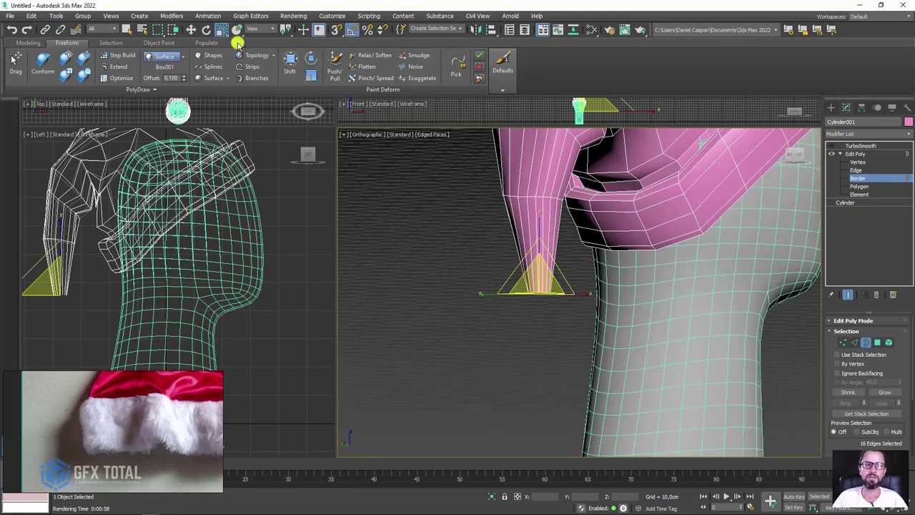
{"action": "left_click", "coordinate": [237, 42]}
{"action": "middle_click_drag", "start_coordinate": [574, 288], "coordinate": [531, 296], "text": "alt"}
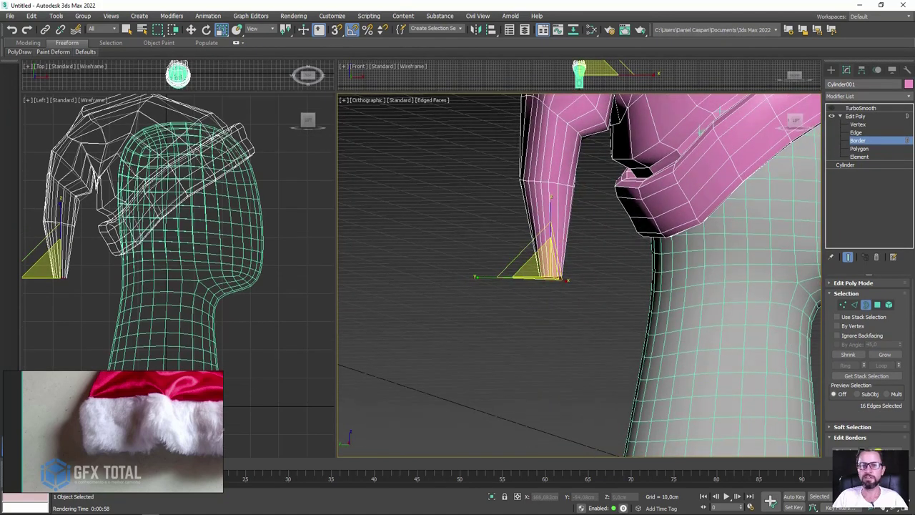
Step: Maximise the viewport and Shift-drag the tip's border down into a short straight tube
{"action": "left_click", "coordinate": [904, 506]}
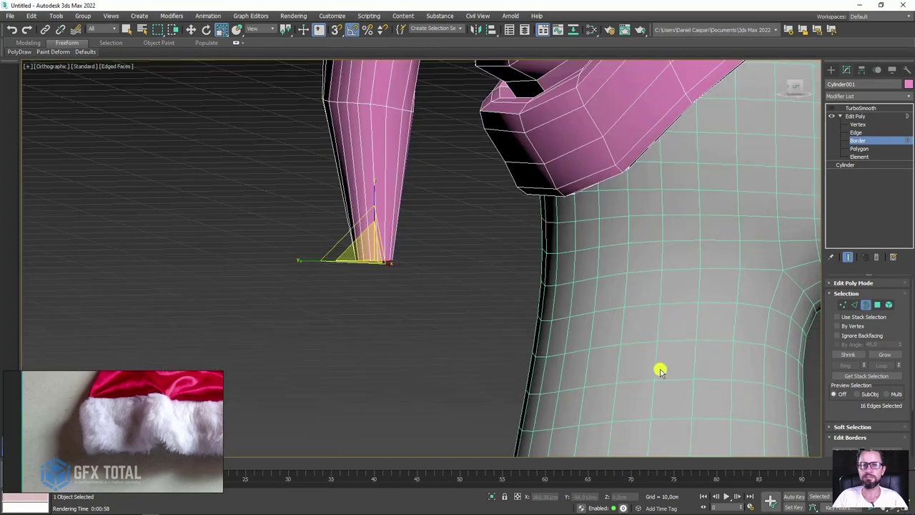
{"action": "mouse_move", "coordinate": [569, 332]}
{"action": "middle_mouse_down", "text": "alt"}
{"action": "mouse_move", "coordinate": [614, 301]}
{"action": "mouse_move", "coordinate": [541, 266]}
{"action": "mouse_move", "coordinate": [489, 175]}
{"action": "middle_mouse_up", "text": "alt"}
{"action": "key", "text": "w"}
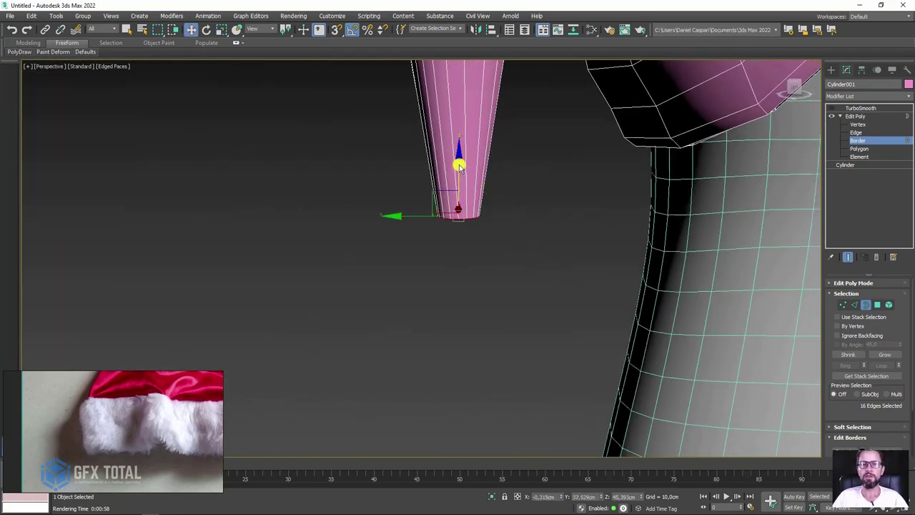
{"action": "left_click_drag", "start_coordinate": [458, 164], "coordinate": [454, 252], "text": "shift"}
Step: Select the open border loop at the bottom of the new tube segment
{"action": "left_click", "coordinate": [856, 132]}
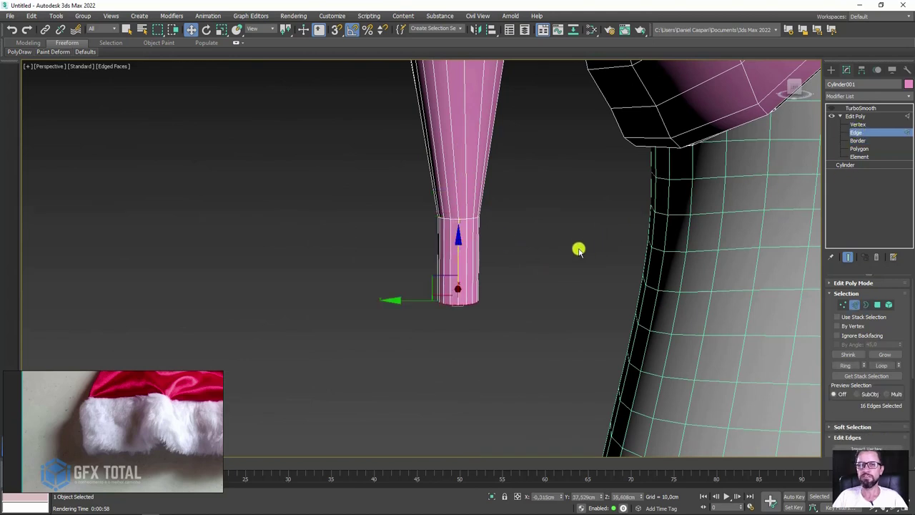
{"action": "key", "text": "alt+r"}
{"action": "scroll", "coordinate": [468, 281], "scroll_direction": "up", "scroll_amount": 2}
{"action": "scroll", "coordinate": [479, 263], "scroll_direction": "up", "scroll_amount": 2}
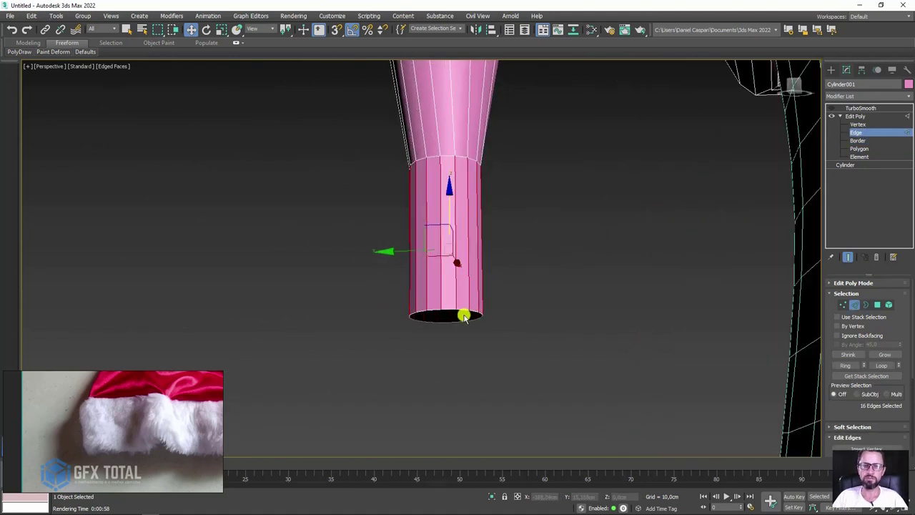
{"action": "left_click", "coordinate": [858, 140]}
{"action": "left_click", "coordinate": [453, 329]}
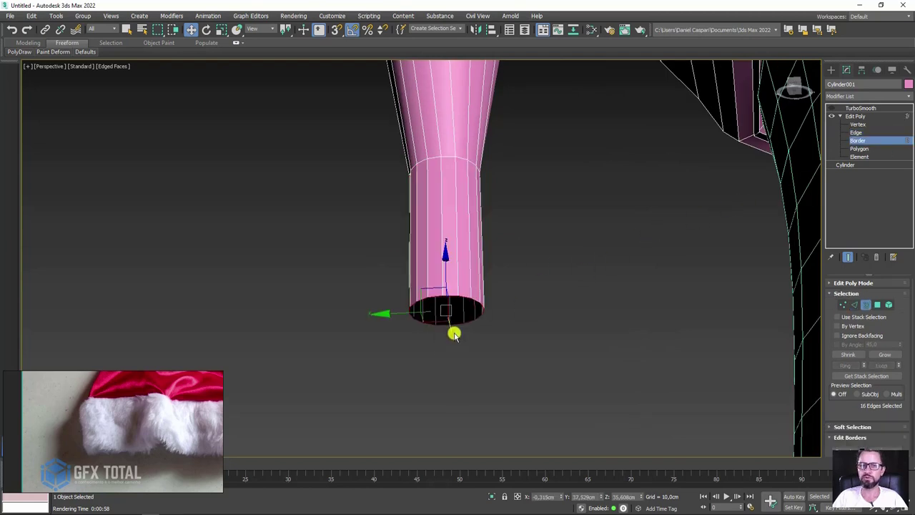
Step: Shift-scale the bottom border inward to inset concentric rings, leaving a small hole
{"action": "mouse_move", "coordinate": [453, 333]}
{"action": "middle_mouse_down", "text": "alt"}
{"action": "mouse_move", "coordinate": [453, 307]}
{"action": "mouse_move", "coordinate": [458, 319]}
{"action": "middle_mouse_up", "text": "alt"}
{"action": "key", "text": "e"}
{"action": "key", "text": "r"}
{"action": "mouse_move", "coordinate": [452, 317]}
{"action": "left_mouse_down", "text": "shift"}
{"action": "mouse_move", "coordinate": [457, 353]}
{"action": "mouse_move", "coordinate": [458, 327]}
{"action": "mouse_move", "coordinate": [479, 381]}
{"action": "left_mouse_up", "text": "shift"}
{"action": "scroll", "coordinate": [457, 322], "scroll_direction": "up", "scroll_amount": 4}
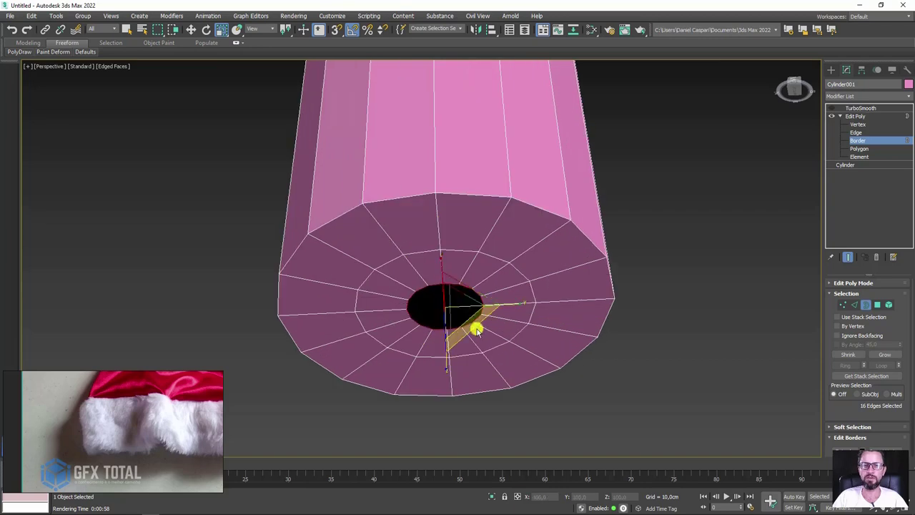
{"action": "left_click_drag", "start_coordinate": [851, 410], "coordinate": [868, 331]}
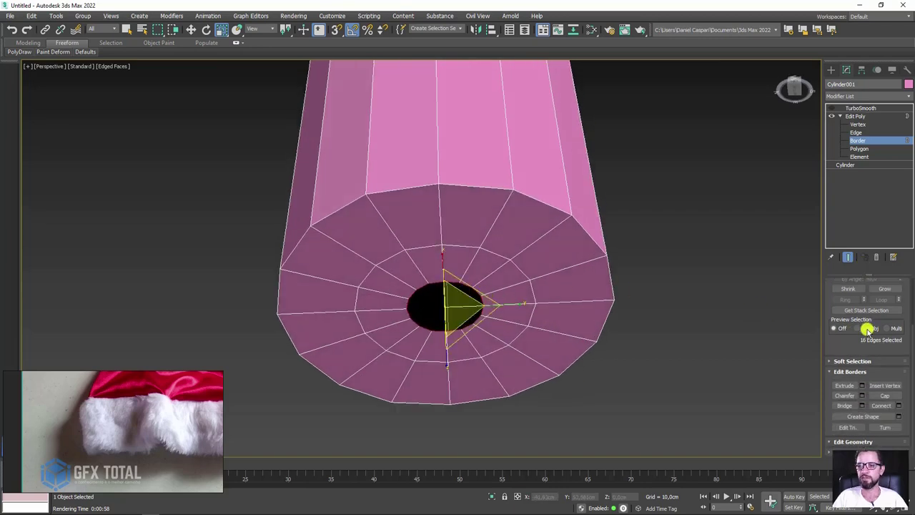
Step: Undo a trial Cap, inset one more ring, and Collapse the hole to one centre vertex
{"action": "left_click", "coordinate": [885, 396]}
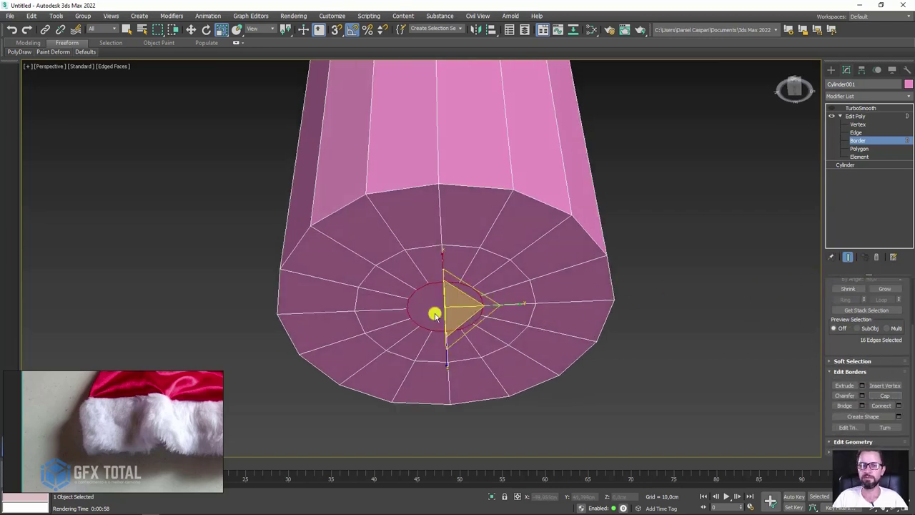
{"action": "key", "text": "ctrl+z"}
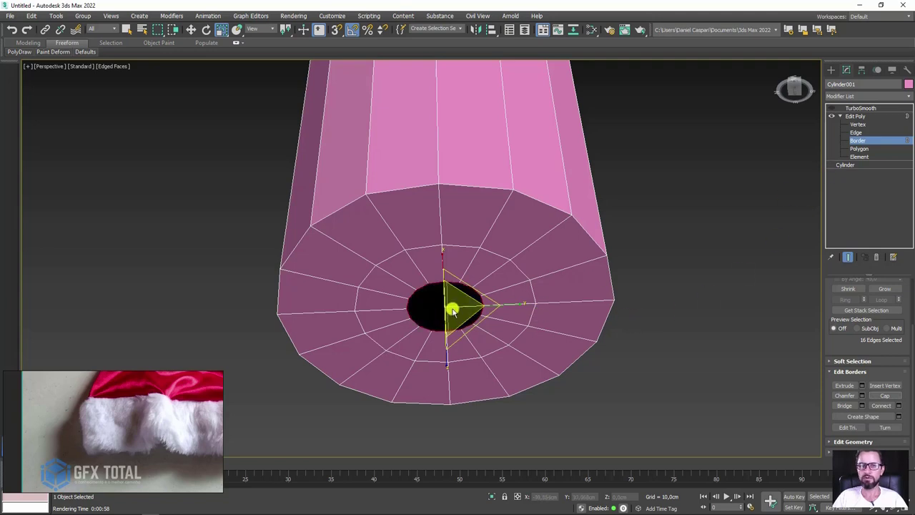
{"action": "left_click_drag", "start_coordinate": [452, 309], "coordinate": [458, 354], "text": "shift"}
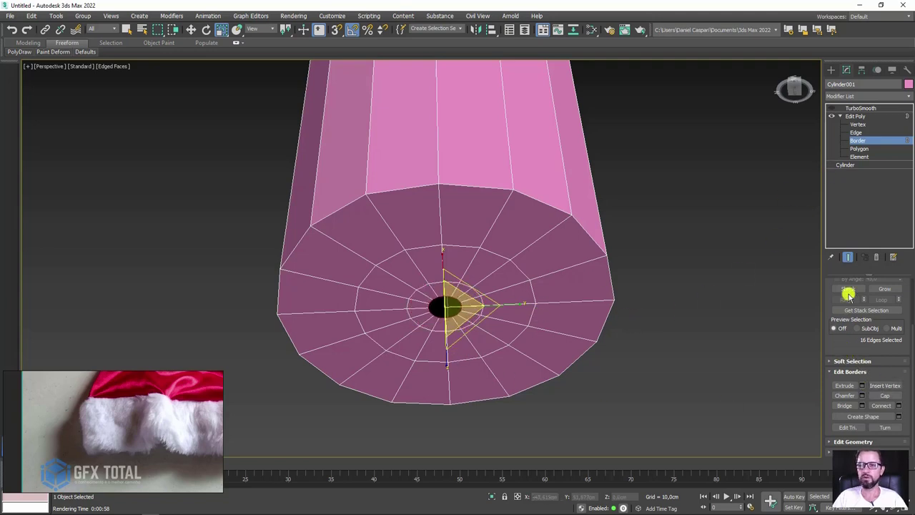
{"action": "left_click", "coordinate": [844, 442]}
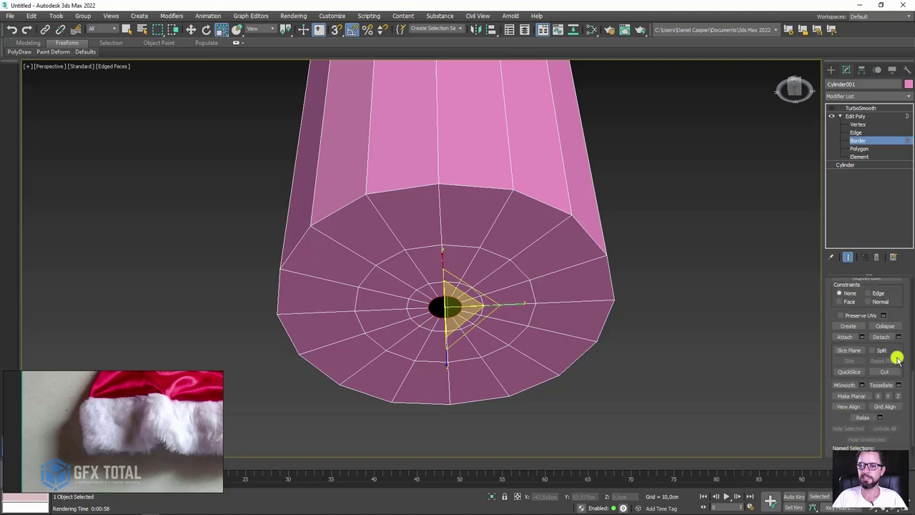
{"action": "left_click", "coordinate": [884, 325]}
Step: Select some edges radiating from the centre vertex and Remove them
{"action": "left_click", "coordinate": [836, 133]}
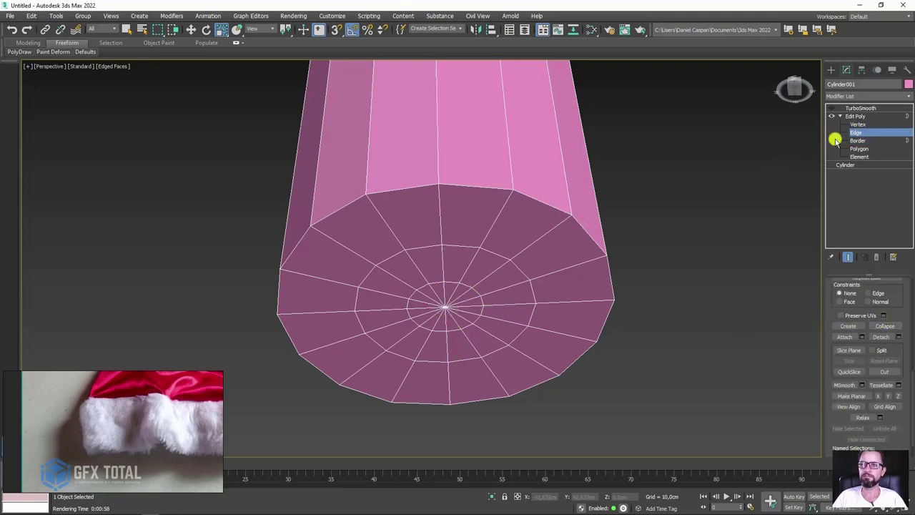
{"action": "scroll", "coordinate": [441, 292], "scroll_direction": "up", "scroll_amount": 5}
{"action": "left_click", "coordinate": [447, 308]}
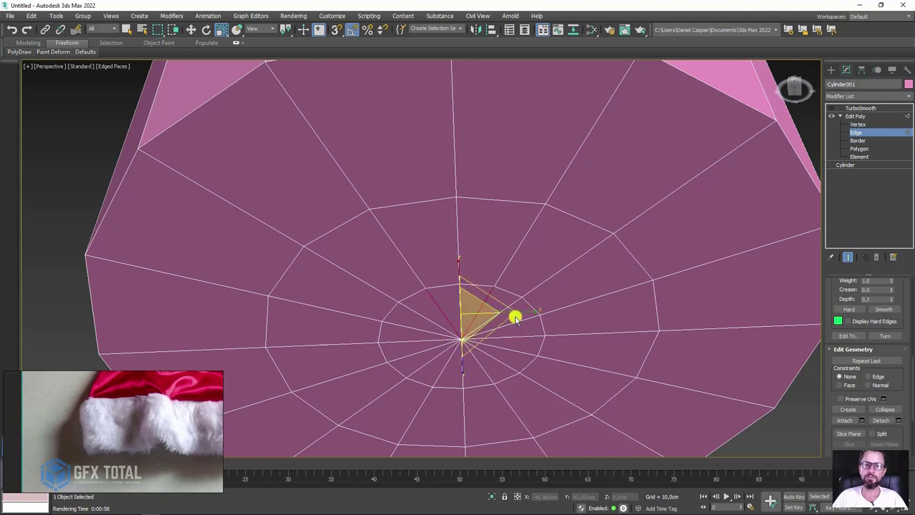
{"action": "mouse_move", "coordinate": [517, 318]}
{"action": "left_mouse_down"}
{"action": "mouse_move", "coordinate": [442, 373]}
{"action": "mouse_move", "coordinate": [417, 344]}
{"action": "left_mouse_up"}
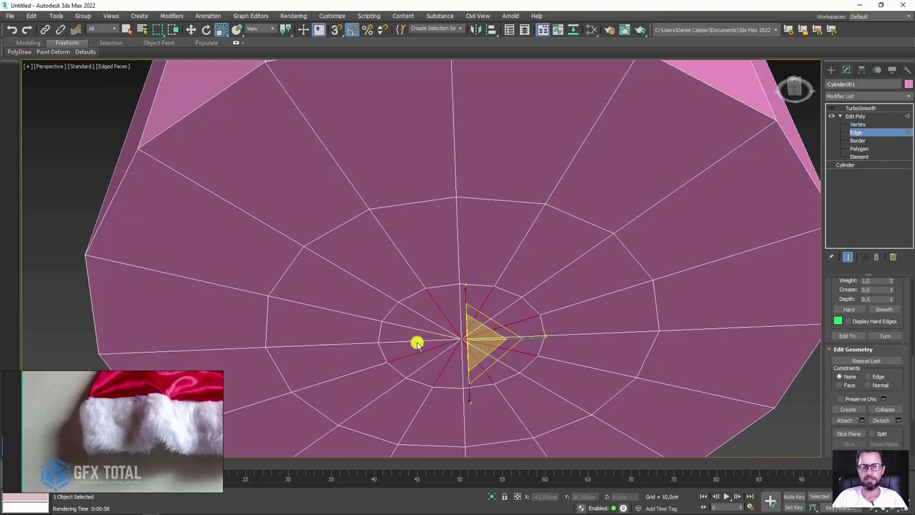
{"action": "middle_click_drag", "start_coordinate": [472, 343], "coordinate": [531, 307], "text": "alt"}
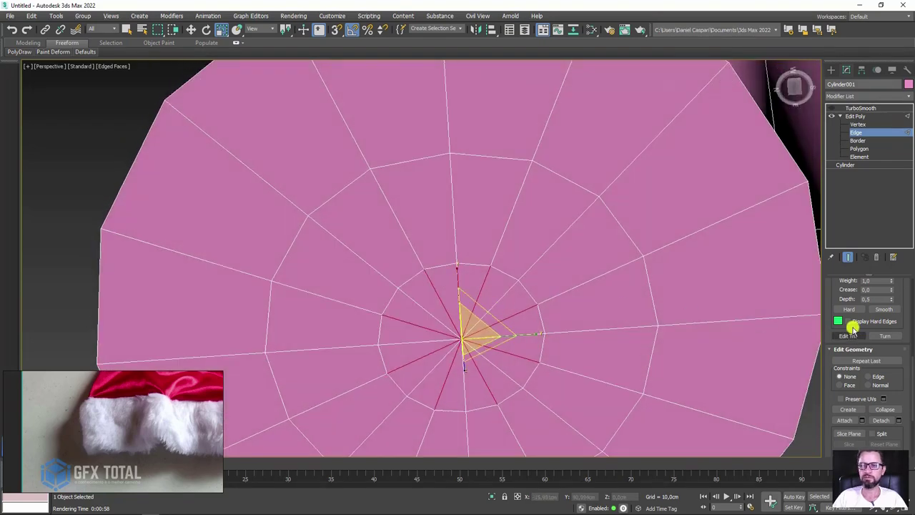
{"action": "scroll", "coordinate": [827, 314], "scroll_direction": "up", "scroll_amount": 5}
{"action": "left_click", "coordinate": [847, 369]}
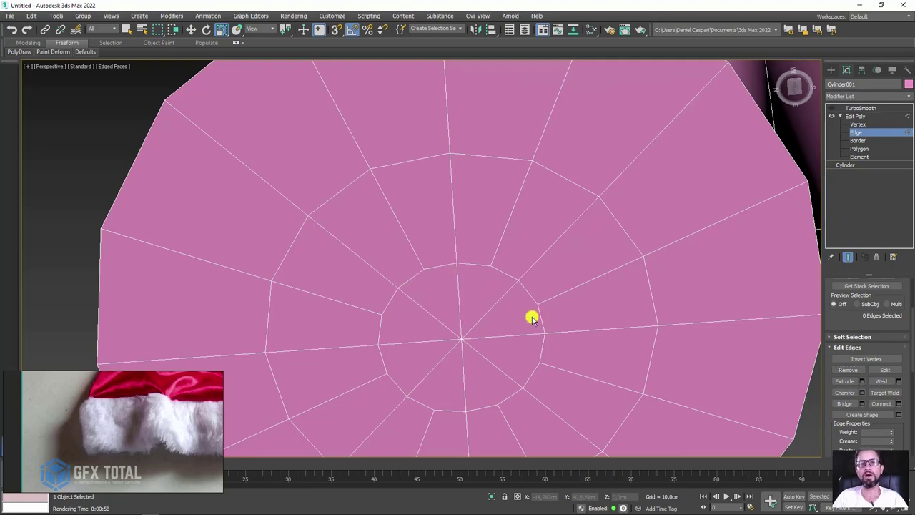
Step: Ring-select the lower tube's vertical edges and Connect them with about 7 new edge loops
{"action": "mouse_move", "coordinate": [426, 203]}
{"action": "middle_mouse_down", "text": "alt"}
{"action": "mouse_move", "coordinate": [526, 172]}
{"action": "mouse_move", "coordinate": [522, 262]}
{"action": "mouse_move", "coordinate": [451, 284]}
{"action": "middle_mouse_up", "text": "alt"}
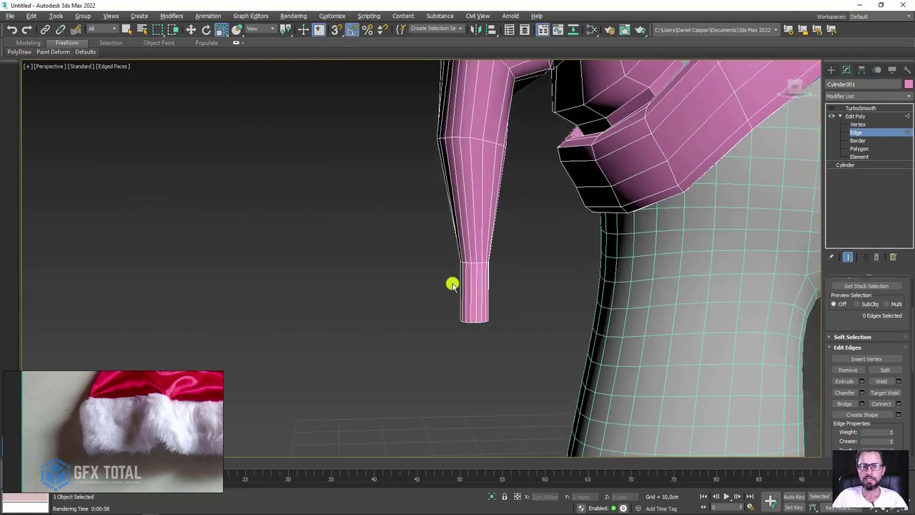
{"action": "scroll", "coordinate": [451, 284], "scroll_direction": "up", "scroll_amount": 3}
{"action": "left_click", "coordinate": [523, 306], "text": "shift"}
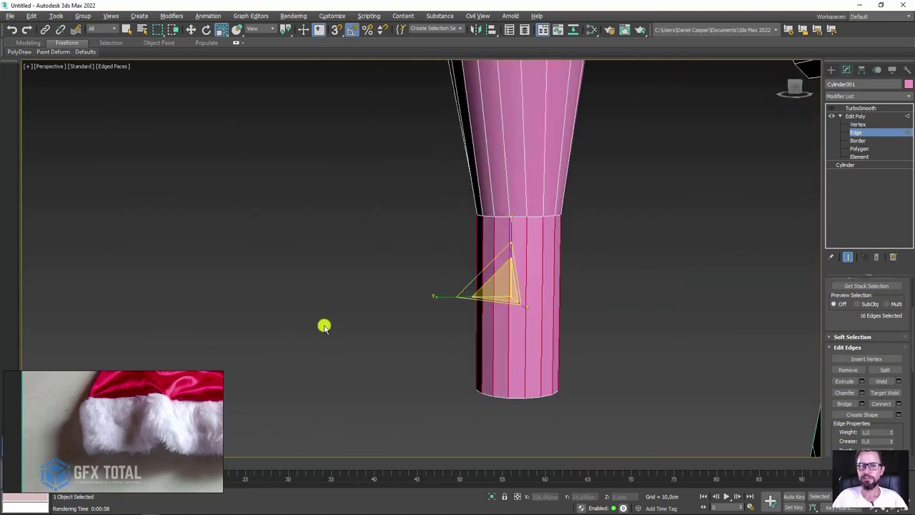
{"action": "scroll", "coordinate": [894, 350], "scroll_direction": "down", "scroll_amount": 2}
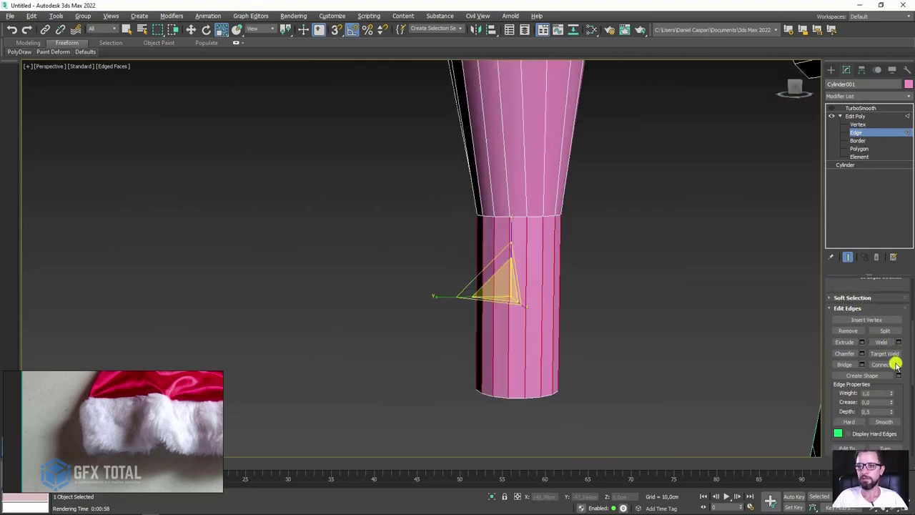
{"action": "left_click", "coordinate": [898, 365]}
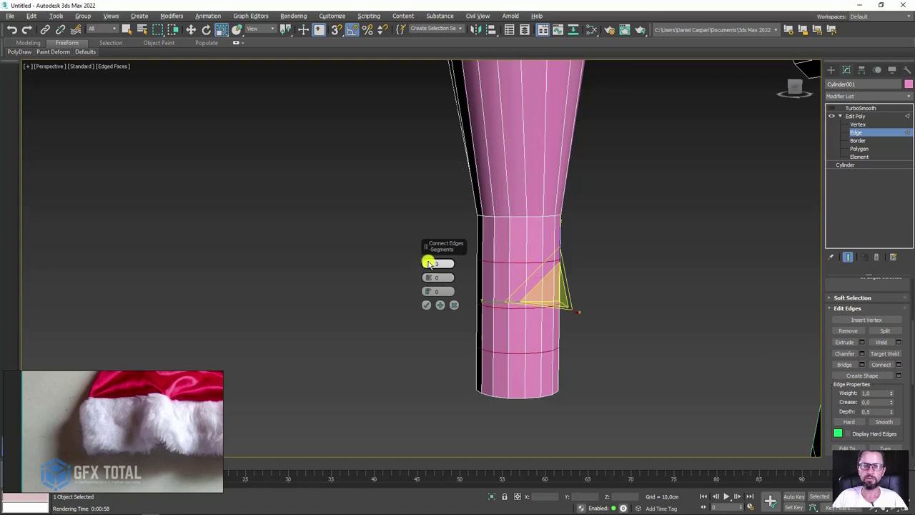
{"action": "scroll", "coordinate": [429, 263], "scroll_direction": "up", "scroll_amount": 2}
{"action": "scroll", "coordinate": [429, 263], "scroll_direction": "up", "scroll_amount": 2}
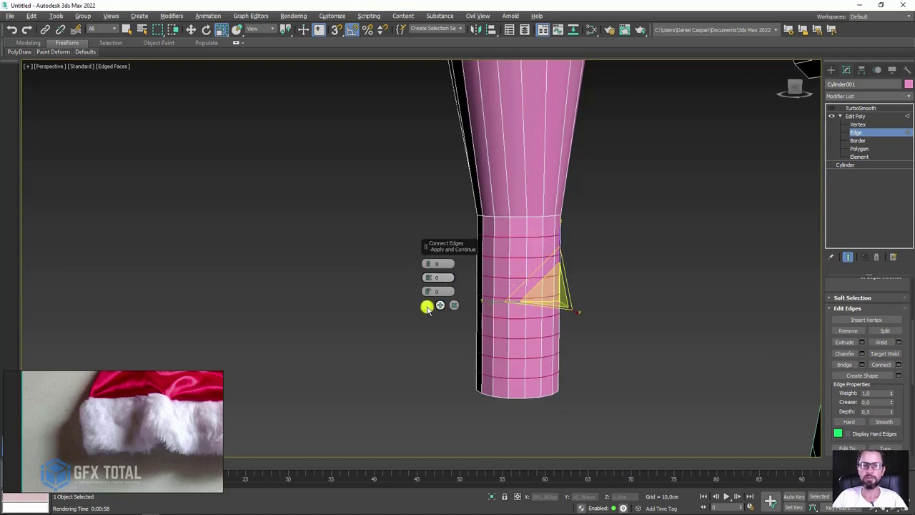
{"action": "left_click", "coordinate": [427, 308]}
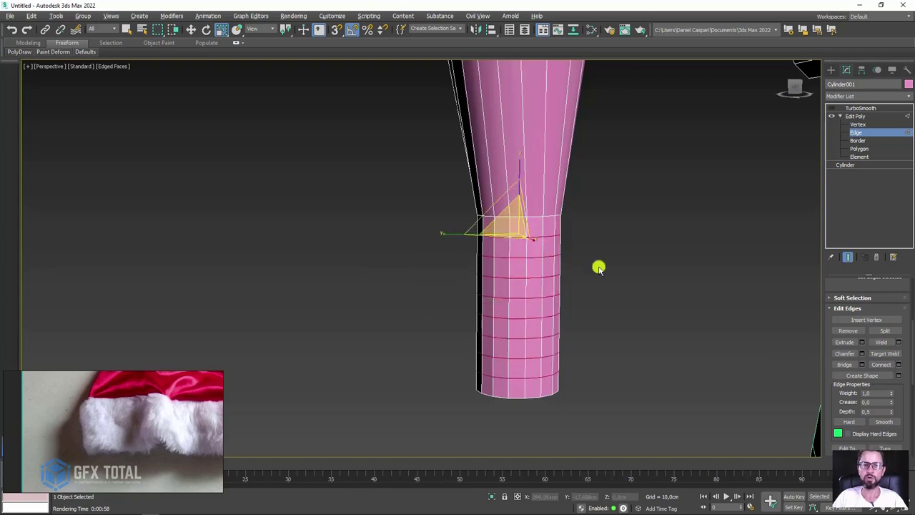
Step: Clear the edge selection and box-select the lower tube section's vertices
{"action": "left_click", "coordinate": [623, 432]}
{"action": "left_click", "coordinate": [857, 125]}
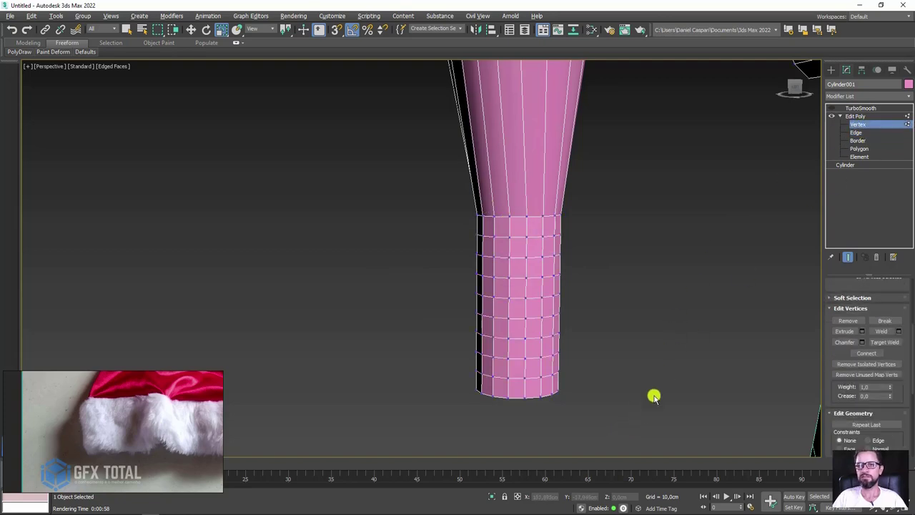
{"action": "left_click_drag", "start_coordinate": [351, 218], "coordinate": [341, 224]}
{"action": "mouse_move", "coordinate": [341, 225]}
{"action": "middle_mouse_down", "text": "alt"}
{"action": "mouse_move", "coordinate": [439, 250]}
{"action": "mouse_move", "coordinate": [477, 272]}
{"action": "mouse_move", "coordinate": [474, 226]}
{"action": "mouse_move", "coordinate": [540, 224]}
{"action": "middle_mouse_up", "text": "alt"}
Step: Apply a Spherify modifier to round the selected vertices into a pompom ball
{"action": "left_click", "coordinate": [910, 96]}
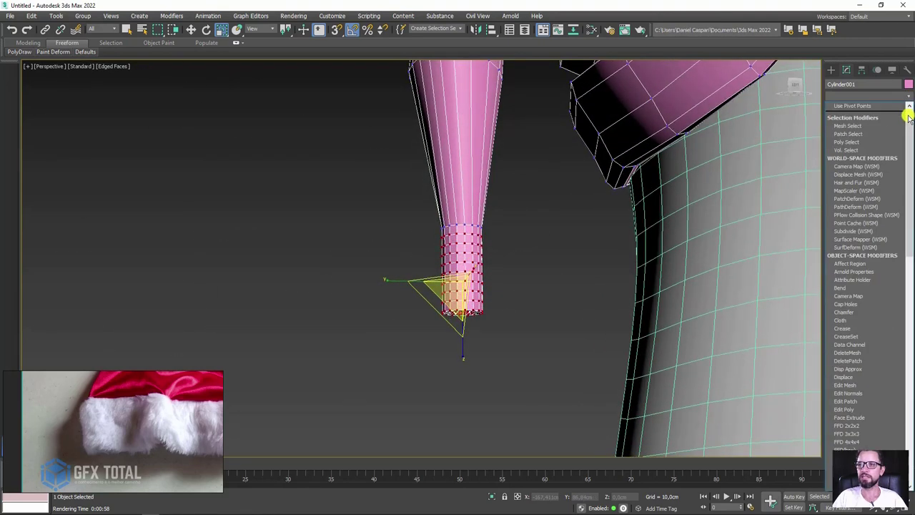
{"action": "left_click_drag", "start_coordinate": [905, 112], "coordinate": [911, 296]}
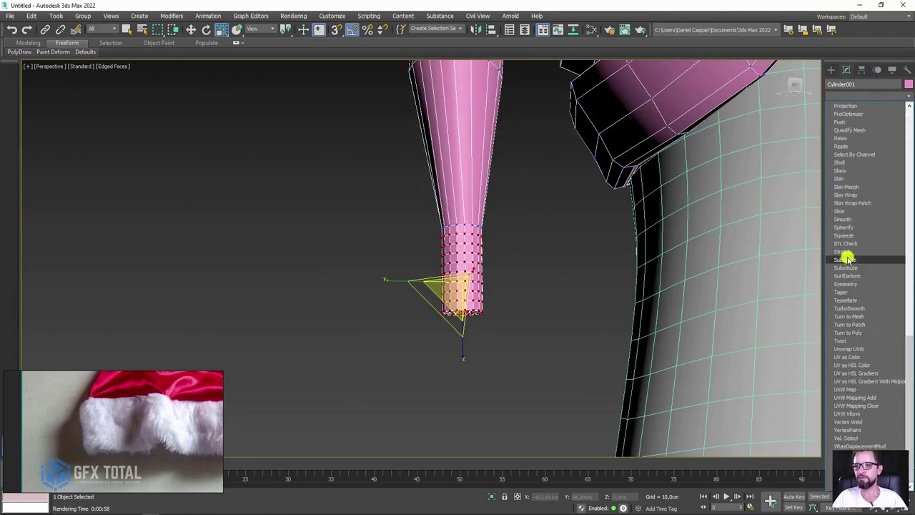
{"action": "left_click", "coordinate": [843, 227]}
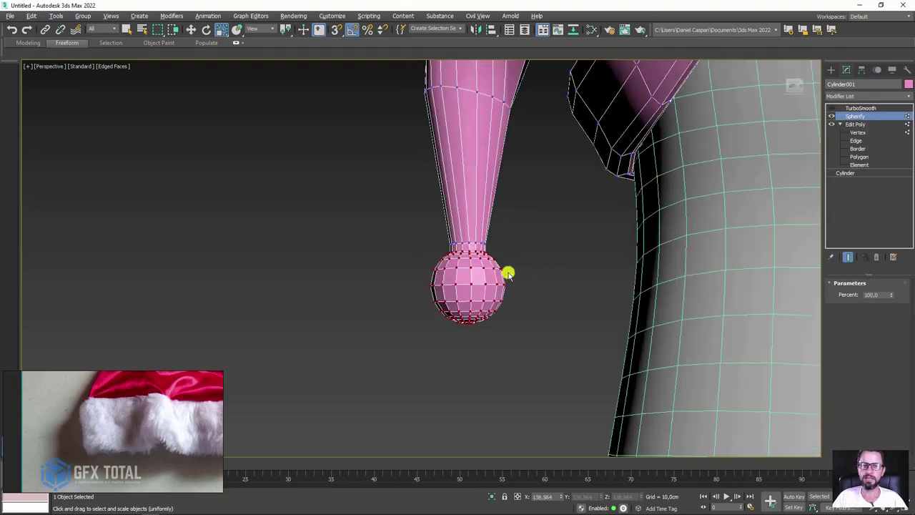
{"action": "scroll", "coordinate": [452, 259], "scroll_direction": "up", "scroll_amount": 3}
{"action": "scroll", "coordinate": [481, 280], "scroll_direction": "down", "scroll_amount": 3}
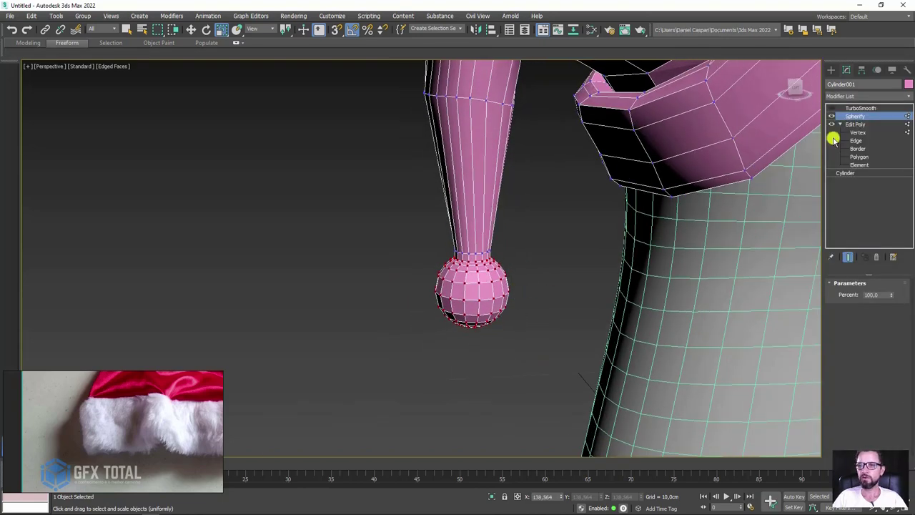
Step: Add a new Edit Poly modifier on top and enter its Vertex level
{"action": "left_click", "coordinate": [860, 99]}
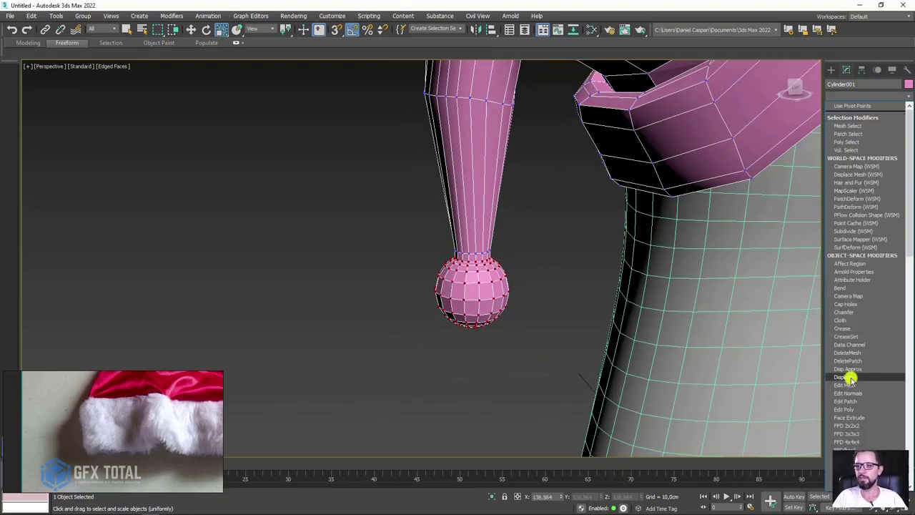
{"action": "left_click", "coordinate": [848, 407]}
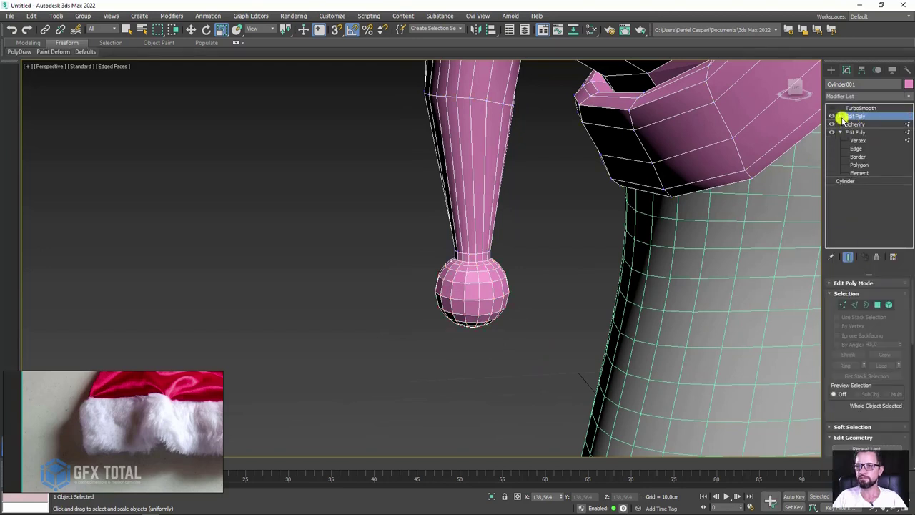
{"action": "left_click", "coordinate": [841, 116]}
{"action": "left_click", "coordinate": [857, 125]}
Step: Scale the selected vertices up slightly to enlarge the pompom sphere
{"action": "mouse_move", "coordinate": [466, 288]}
{"action": "left_mouse_down"}
{"action": "mouse_move", "coordinate": [488, 275]}
{"action": "mouse_move", "coordinate": [474, 260]}
{"action": "mouse_move", "coordinate": [474, 286]}
{"action": "left_mouse_up"}
{"action": "key", "text": "w"}
{"action": "key", "text": "e"}
{"action": "key", "text": "r"}
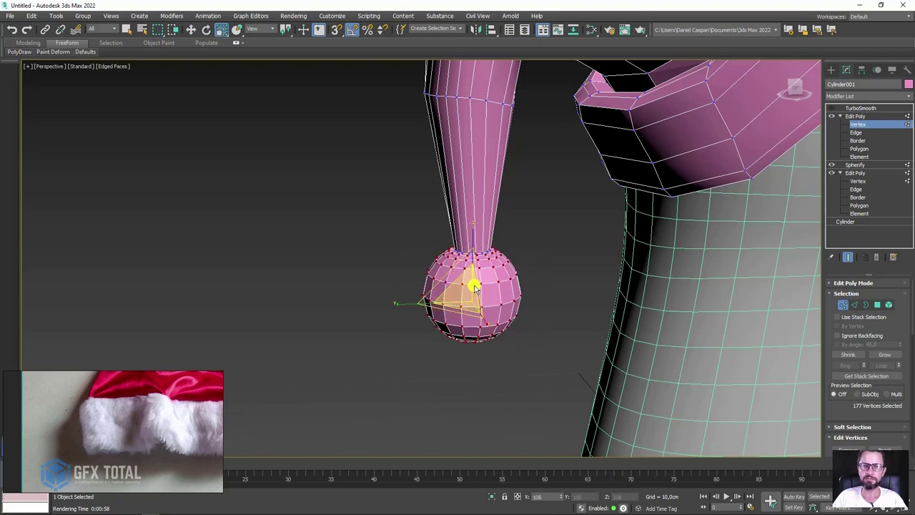
{"action": "scroll", "coordinate": [491, 274], "scroll_direction": "down", "scroll_amount": 2}
{"action": "scroll", "coordinate": [500, 275], "scroll_direction": "down", "scroll_amount": 3}
{"action": "mouse_move", "coordinate": [593, 241]}
{"action": "middle_mouse_down", "text": "alt"}
{"action": "mouse_move", "coordinate": [525, 256]}
{"action": "mouse_move", "coordinate": [601, 280]}
{"action": "middle_mouse_up", "text": "alt"}
{"action": "scroll", "coordinate": [545, 266], "scroll_direction": "up", "scroll_amount": 4}
{"action": "scroll", "coordinate": [569, 250], "scroll_direction": "up", "scroll_amount": 3}
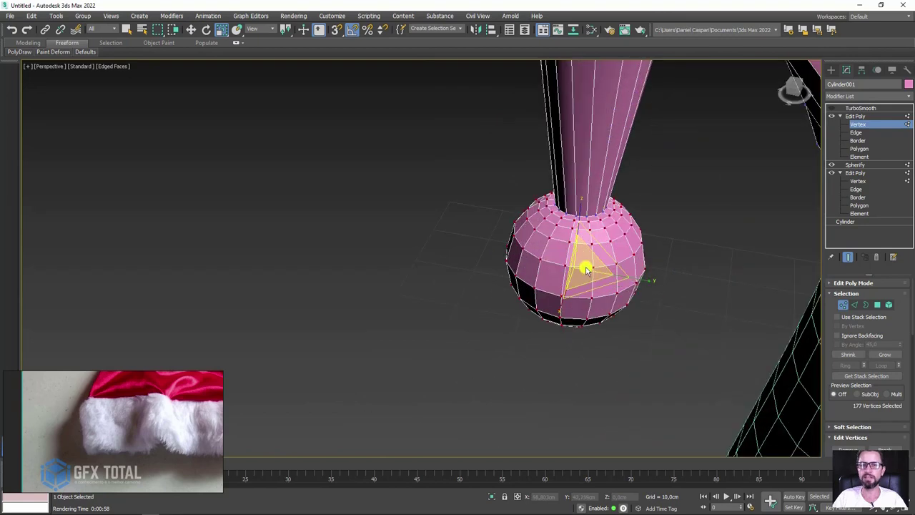
Step: Scale the vertex ring where the tip enters the pompom inward to pinch it
{"action": "key", "text": "w"}
{"action": "middle_click_drag", "start_coordinate": [588, 258], "coordinate": [668, 196], "text": "alt"}
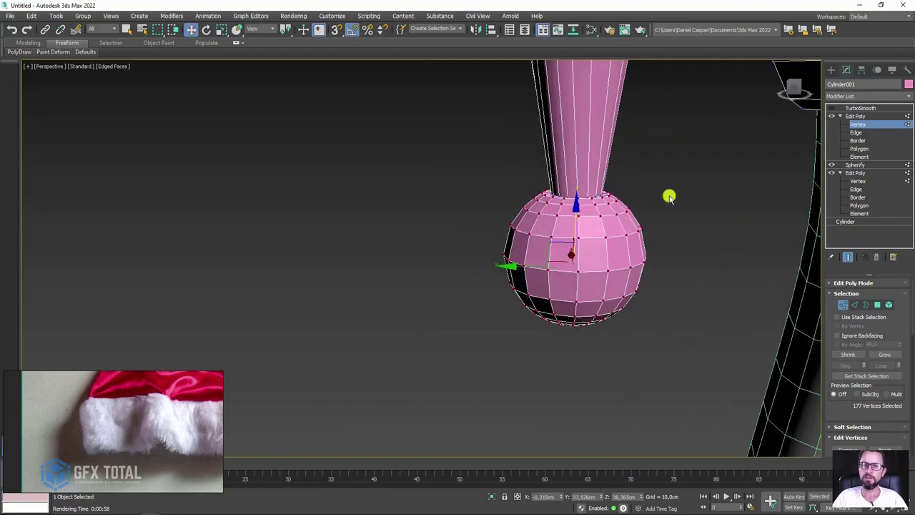
{"action": "left_click", "coordinate": [668, 196]}
{"action": "scroll", "coordinate": [594, 179], "scroll_direction": "up", "scroll_amount": 4}
{"action": "scroll", "coordinate": [572, 221], "scroll_direction": "down", "scroll_amount": 1}
{"action": "scroll", "coordinate": [559, 149], "scroll_direction": "down", "scroll_amount": 2}
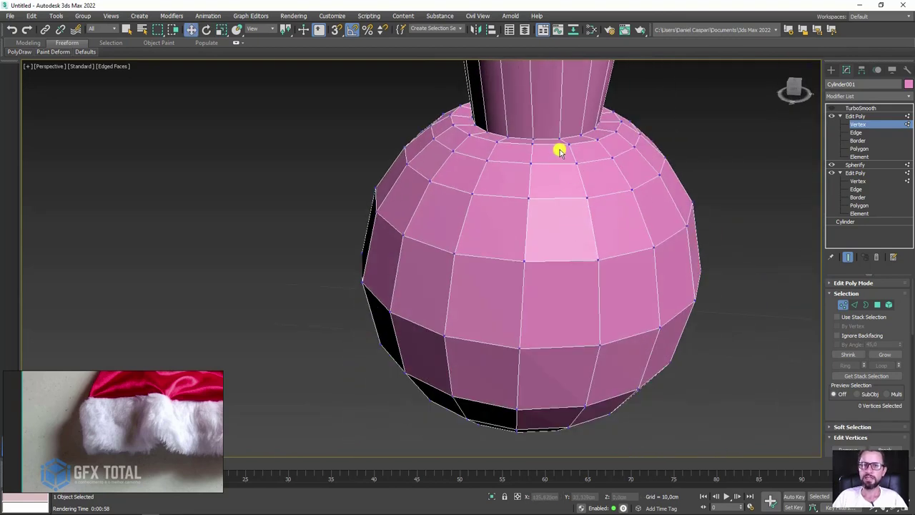
{"action": "scroll", "coordinate": [503, 304], "scroll_direction": "up", "scroll_amount": 3}
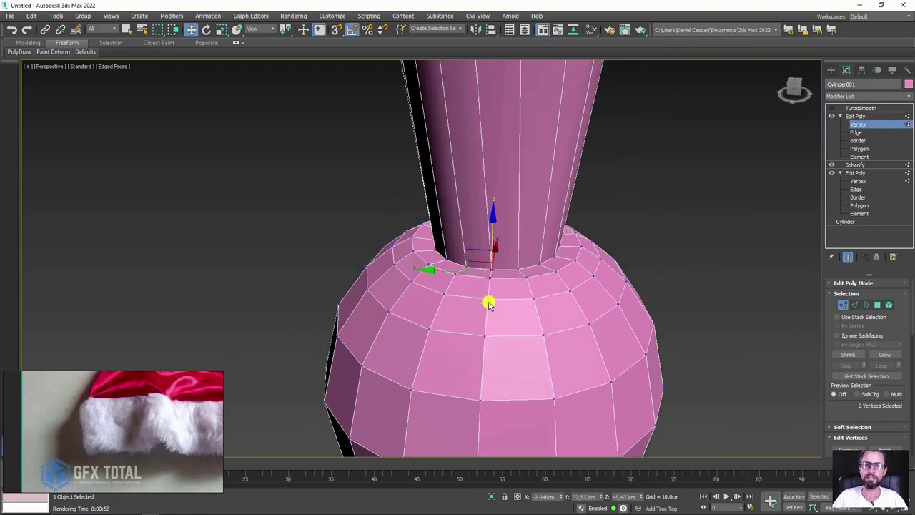
{"action": "mouse_move", "coordinate": [418, 296]}
{"action": "middle_mouse_down", "text": "alt"}
{"action": "mouse_move", "coordinate": [446, 296]}
{"action": "mouse_move", "coordinate": [430, 306]}
{"action": "middle_mouse_up", "text": "alt"}
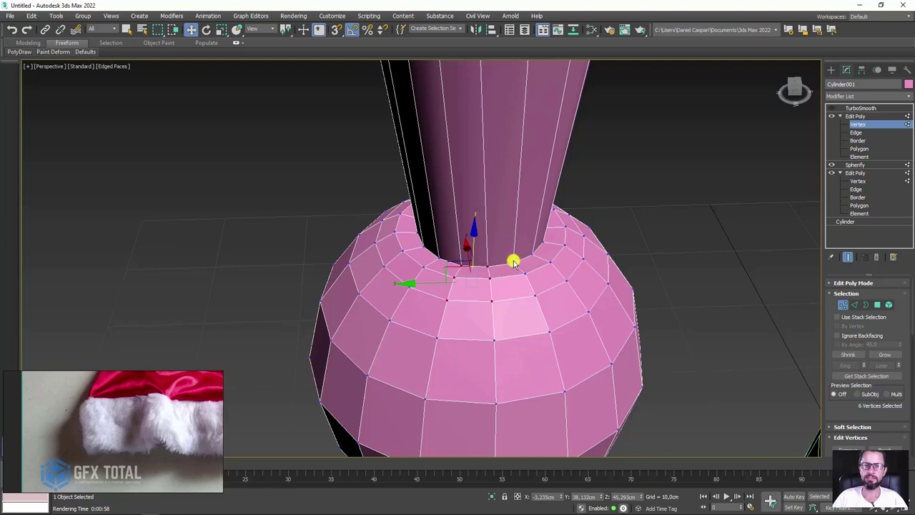
{"action": "key", "text": "e"}
{"action": "key", "text": "r"}
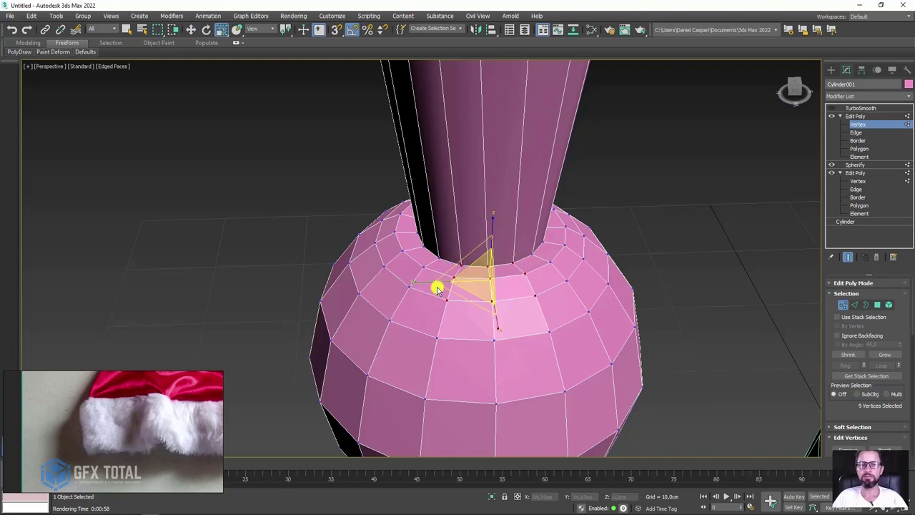
{"action": "left_click_drag", "start_coordinate": [420, 284], "coordinate": [440, 283]}
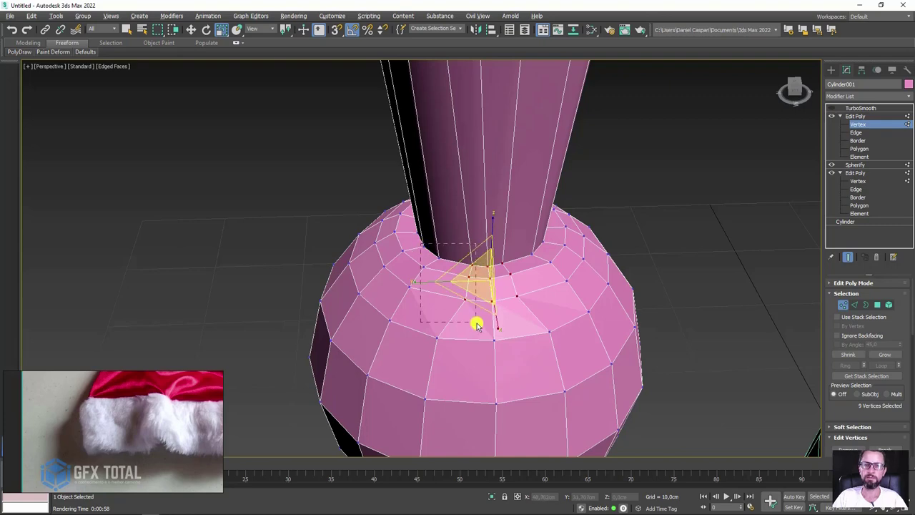
Step: Move a few vertices at the tip–pompom junction down to dent the pompom top
{"action": "middle_click_drag", "start_coordinate": [501, 252], "coordinate": [517, 257], "text": "alt"}
{"action": "key", "text": "w"}
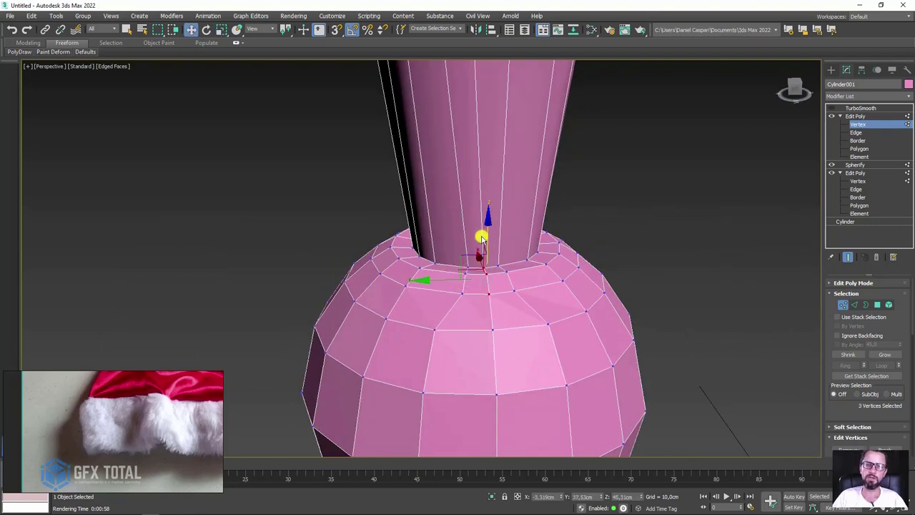
{"action": "left_click_drag", "start_coordinate": [488, 241], "coordinate": [486, 252]}
{"action": "mouse_move", "coordinate": [479, 303]}
{"action": "middle_mouse_down", "text": "alt"}
{"action": "mouse_move", "coordinate": [460, 306]}
{"action": "mouse_move", "coordinate": [558, 267]}
{"action": "mouse_move", "coordinate": [467, 267]}
{"action": "middle_mouse_up", "text": "alt"}
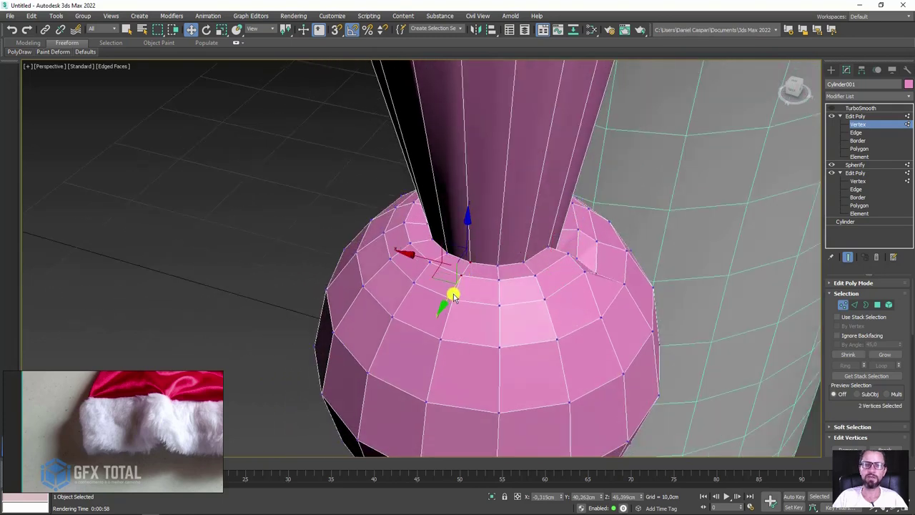
{"action": "middle_click_drag", "start_coordinate": [456, 299], "coordinate": [503, 298], "text": "alt"}
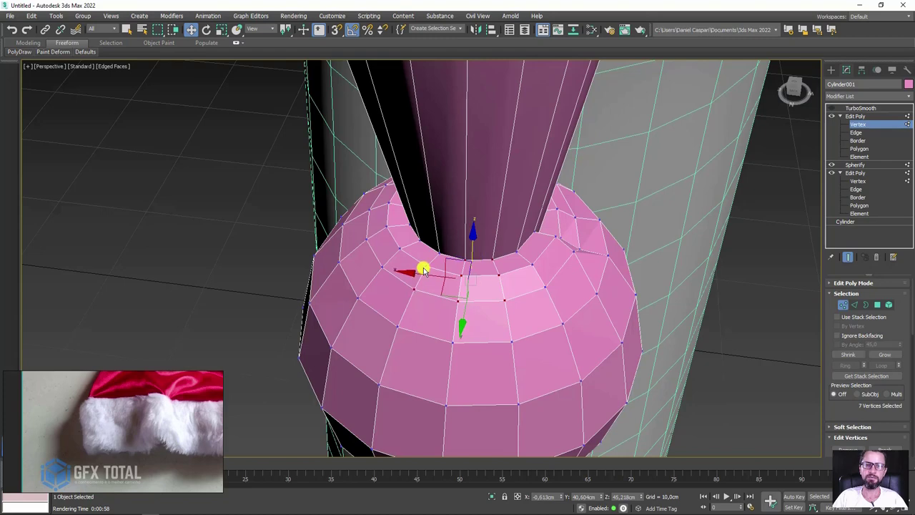
{"action": "middle_click_drag", "start_coordinate": [440, 256], "coordinate": [506, 286], "text": "alt"}
Step: Scale the selected junction vertices together sideways to narrow the dent
{"action": "key", "text": "r"}
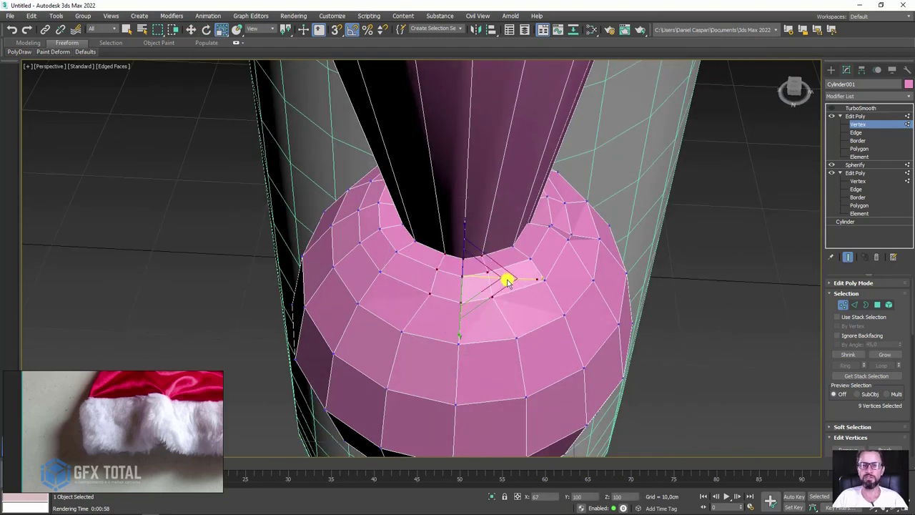
{"action": "left_click_drag", "start_coordinate": [506, 276], "coordinate": [484, 283]}
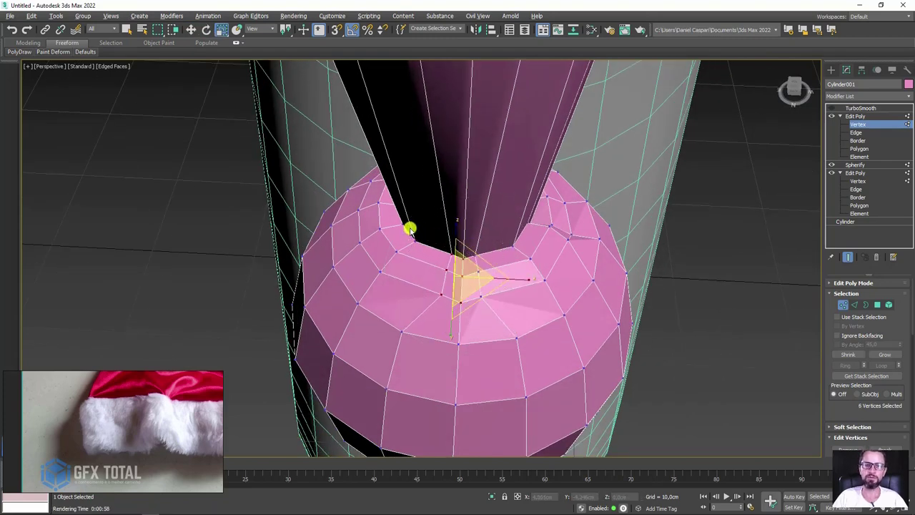
{"action": "key", "text": "w"}
{"action": "mouse_move", "coordinate": [455, 287]}
{"action": "middle_mouse_down", "text": "alt"}
{"action": "mouse_move", "coordinate": [466, 248]}
{"action": "mouse_move", "coordinate": [486, 296]}
{"action": "mouse_move", "coordinate": [497, 264]}
{"action": "mouse_move", "coordinate": [482, 244]}
{"action": "middle_mouse_up", "text": "alt"}
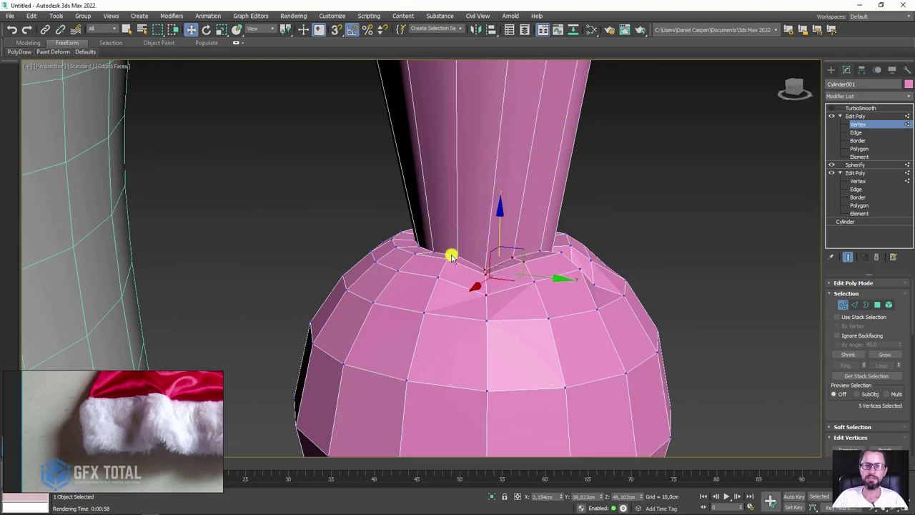
Step: Scale the selected pompom-top vertices, spreading them apart and then pinching them in at the tip's base
{"action": "mouse_move", "coordinate": [446, 261]}
{"action": "middle_mouse_down", "text": "alt"}
{"action": "mouse_move", "coordinate": [501, 272]}
{"action": "mouse_move", "coordinate": [491, 276]}
{"action": "middle_mouse_up", "text": "alt"}
{"action": "key", "text": "e"}
{"action": "key", "text": "r"}
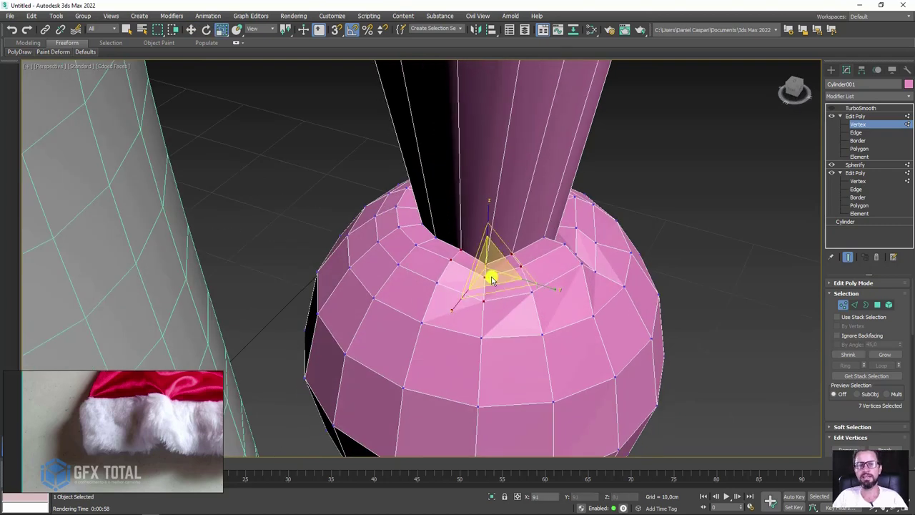
{"action": "left_click_drag", "start_coordinate": [494, 283], "coordinate": [441, 295]}
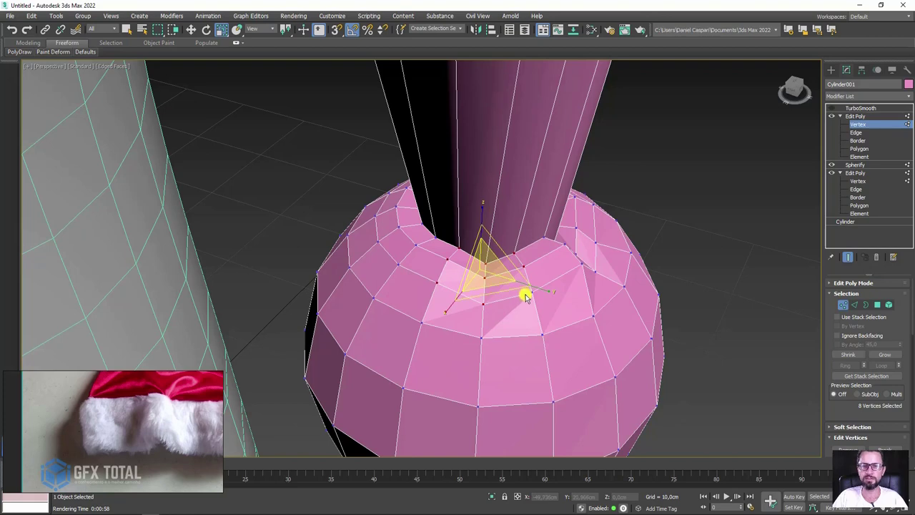
{"action": "middle_click_drag", "start_coordinate": [525, 288], "coordinate": [496, 302], "text": "alt"}
{"action": "left_click_drag", "start_coordinate": [496, 302], "coordinate": [513, 290]}
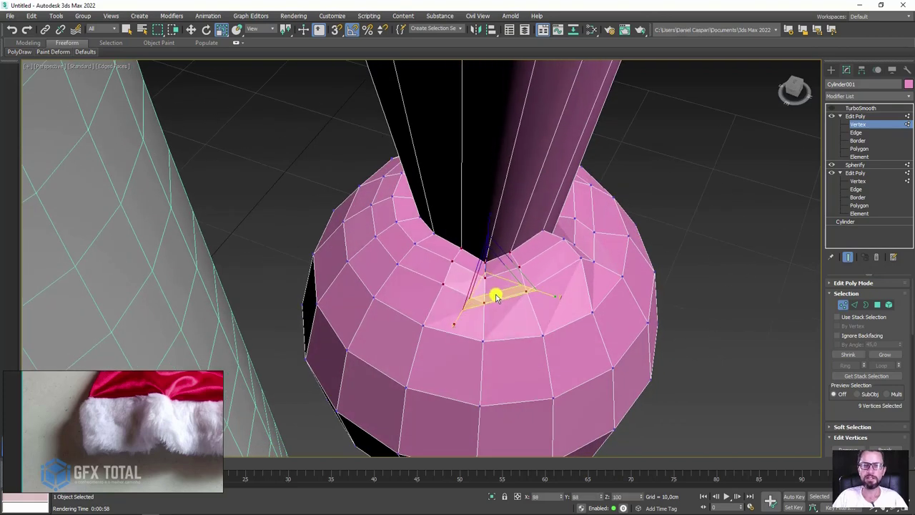
{"action": "mouse_move", "coordinate": [512, 290]}
{"action": "middle_mouse_down", "text": "alt"}
{"action": "mouse_move", "coordinate": [529, 276]}
{"action": "mouse_move", "coordinate": [405, 83]}
{"action": "middle_mouse_up", "text": "alt"}
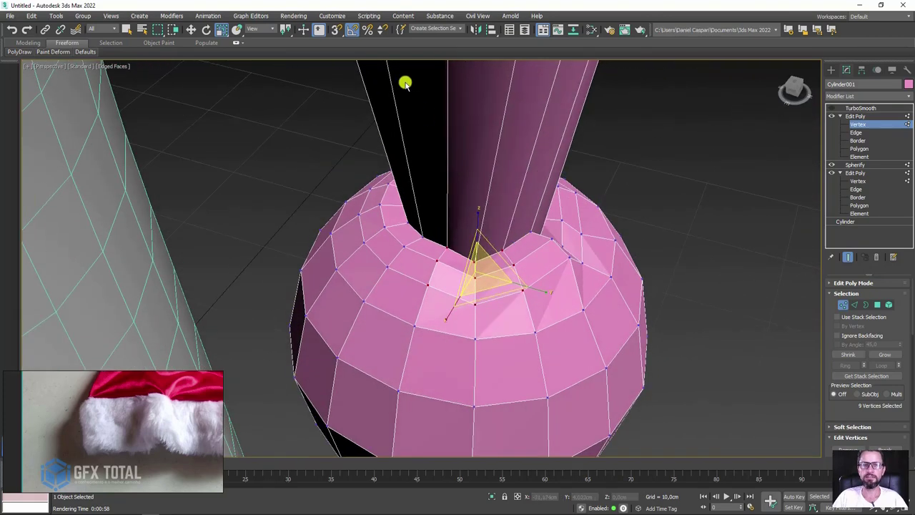
Step: Switch transforms to Screen coordinates, select the pompom's inner-rim vertices, and slide them sideways to crease
{"action": "left_click", "coordinate": [261, 33]}
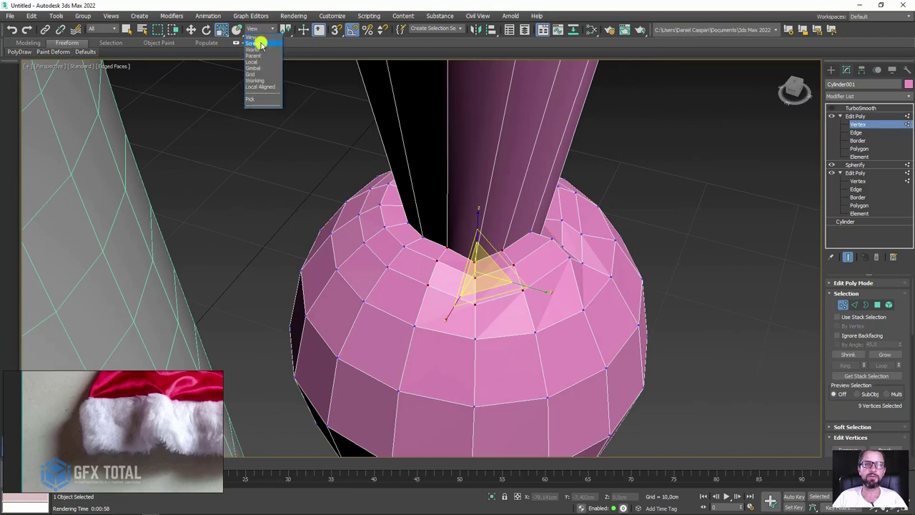
{"action": "left_click", "coordinate": [257, 43]}
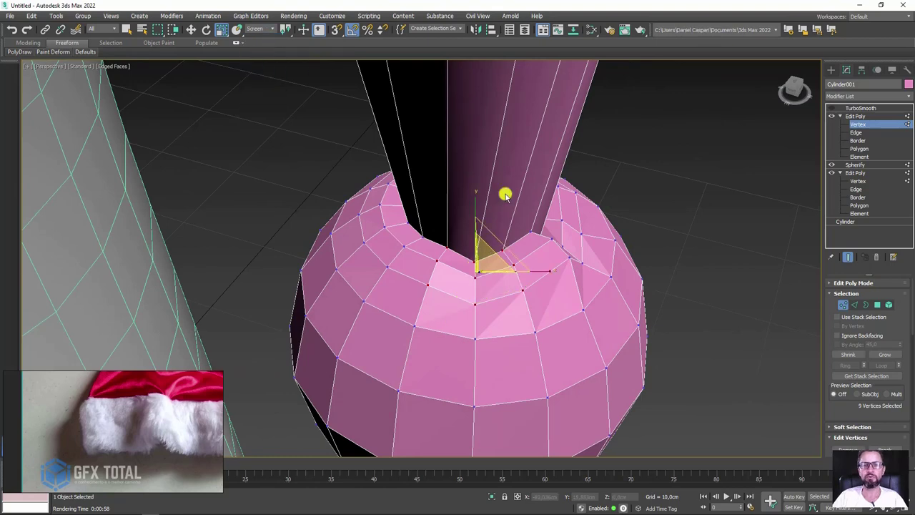
{"action": "mouse_move", "coordinate": [515, 265]}
{"action": "middle_mouse_down", "text": "alt"}
{"action": "mouse_move", "coordinate": [436, 279]}
{"action": "mouse_move", "coordinate": [516, 278]}
{"action": "mouse_move", "coordinate": [518, 248]}
{"action": "middle_mouse_up", "text": "alt"}
{"action": "left_click", "coordinate": [427, 262]}
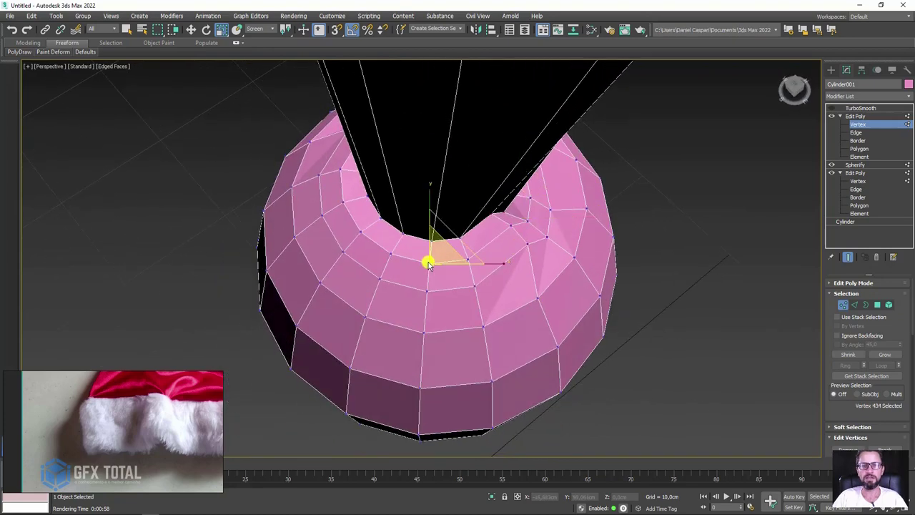
{"action": "left_click", "coordinate": [394, 243], "text": "ctrl"}
{"action": "left_click", "coordinate": [390, 263], "text": "ctrl"}
{"action": "left_click", "coordinate": [380, 277], "text": "ctrl"}
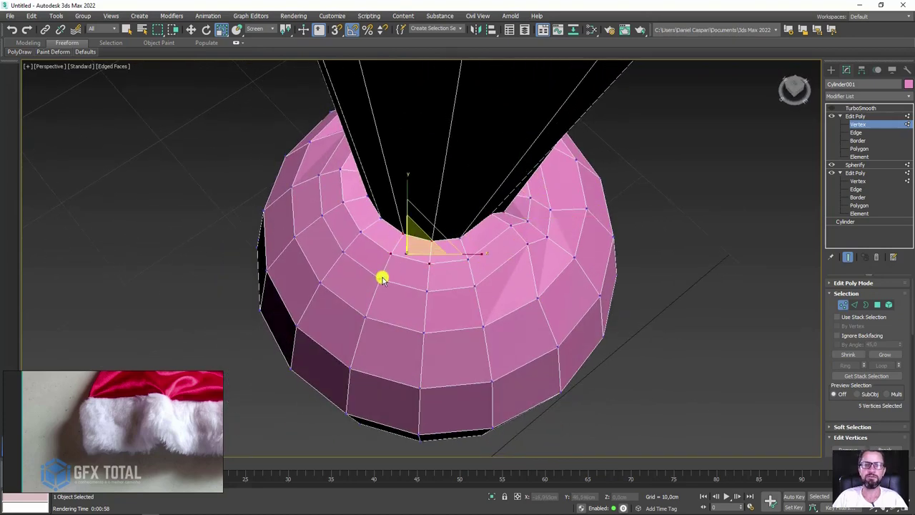
{"action": "left_click", "coordinate": [419, 259], "text": "ctrl"}
{"action": "left_click", "coordinate": [469, 259], "text": "ctrl"}
{"action": "left_click", "coordinate": [428, 291], "text": "ctrl"}
{"action": "left_click", "coordinate": [474, 286], "text": "ctrl"}
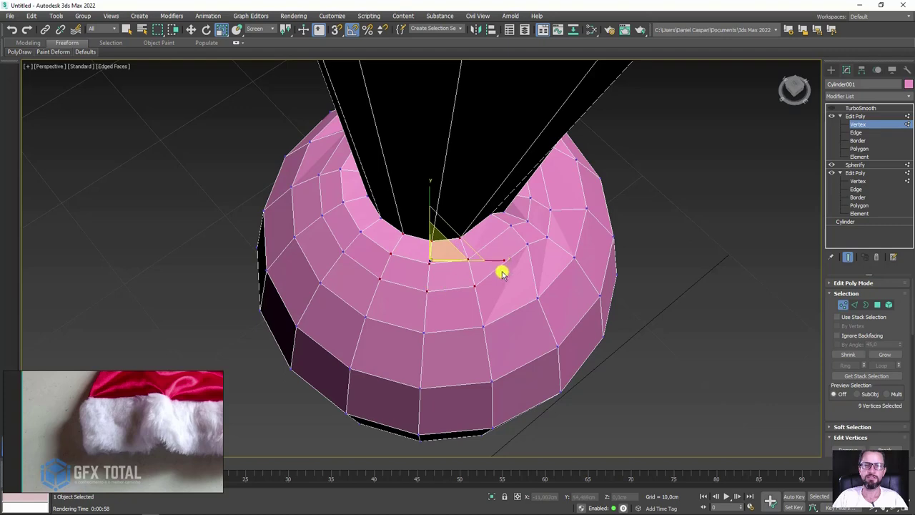
{"action": "left_click_drag", "start_coordinate": [499, 264], "coordinate": [463, 266]}
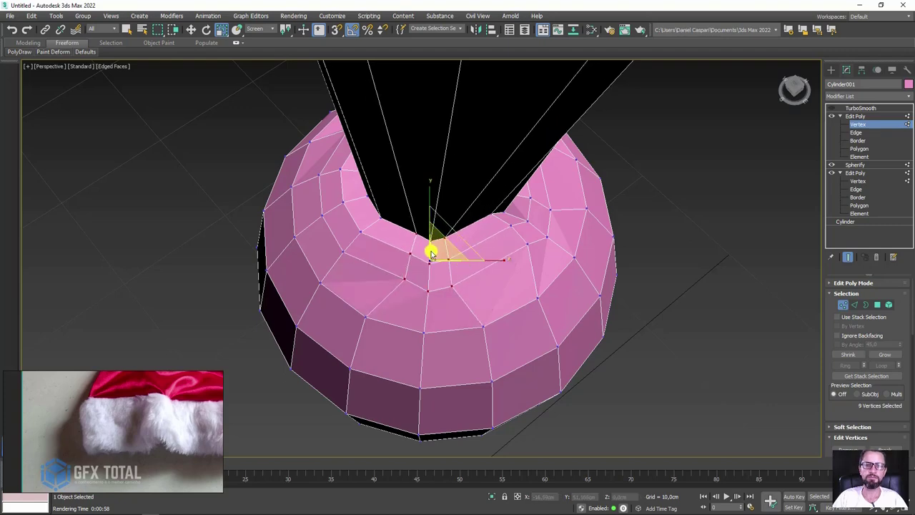
Step: Trim the inner-rim vertex selection, then switch to Edge mode framed on the pompom and tip
{"action": "left_click", "coordinate": [392, 244], "text": "alt"}
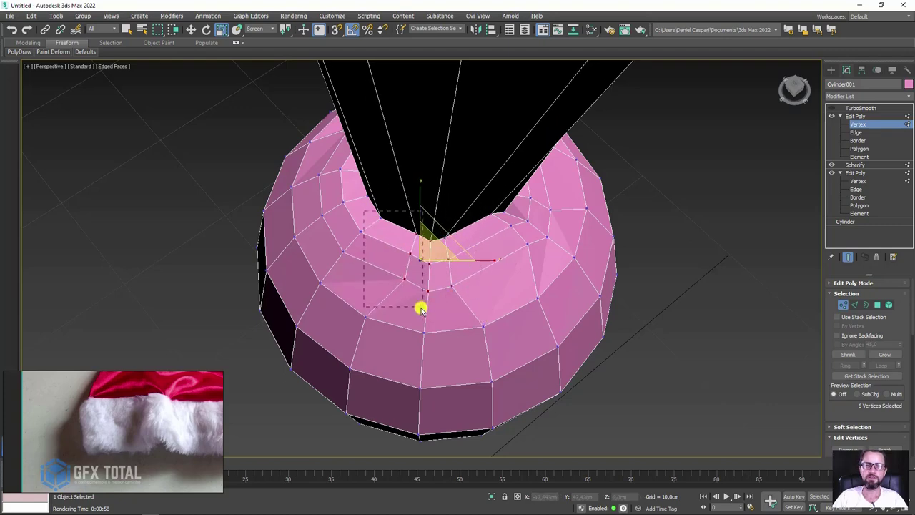
{"action": "left_click_drag", "start_coordinate": [420, 308], "coordinate": [421, 307], "text": "alt"}
{"action": "mouse_move", "coordinate": [420, 307]}
{"action": "middle_mouse_down", "text": "alt"}
{"action": "mouse_move", "coordinate": [439, 239]}
{"action": "mouse_move", "coordinate": [473, 252]}
{"action": "middle_mouse_up", "text": "alt"}
{"action": "key", "text": "w"}
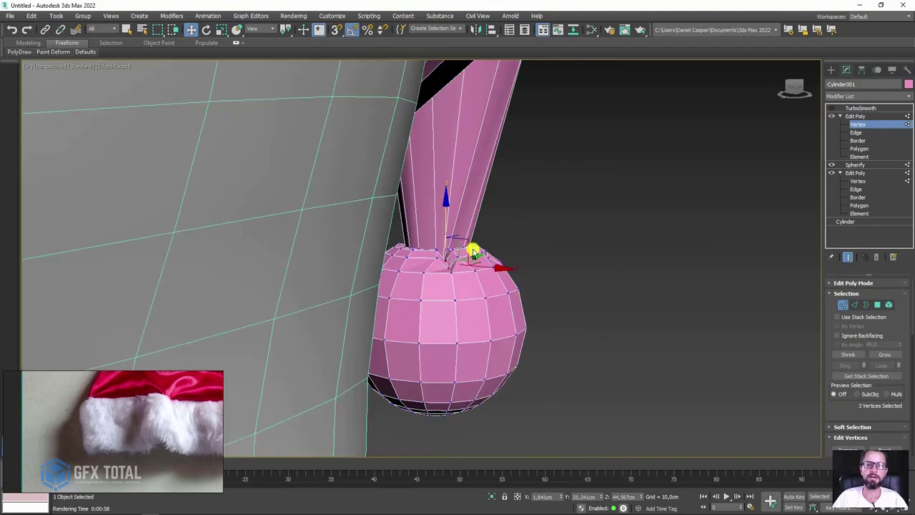
{"action": "key", "text": "shift+z"}
{"action": "key", "text": "shift+z"}
{"action": "key", "text": "shift+z"}
{"action": "key", "text": "shift+z"}
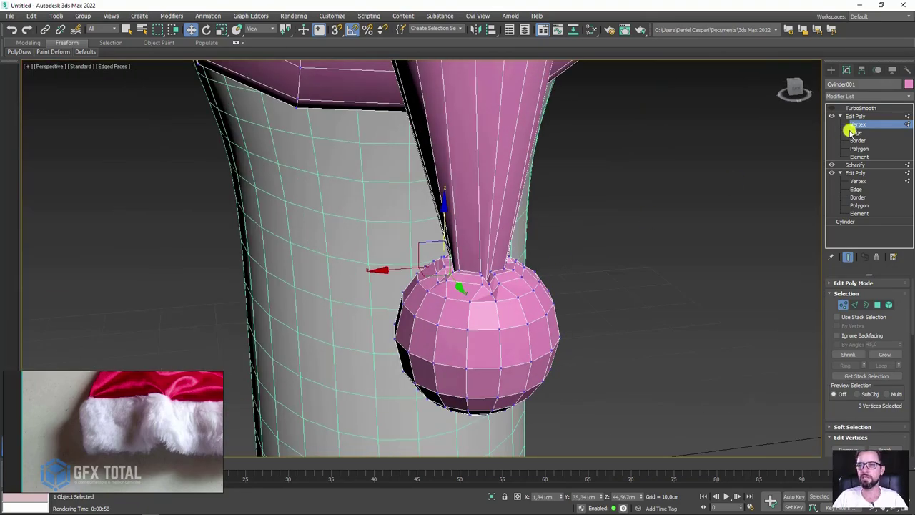
{"action": "left_click", "coordinate": [852, 132]}
{"action": "scroll", "coordinate": [485, 266], "scroll_direction": "up", "scroll_amount": 3}
{"action": "key", "text": "shift+z"}
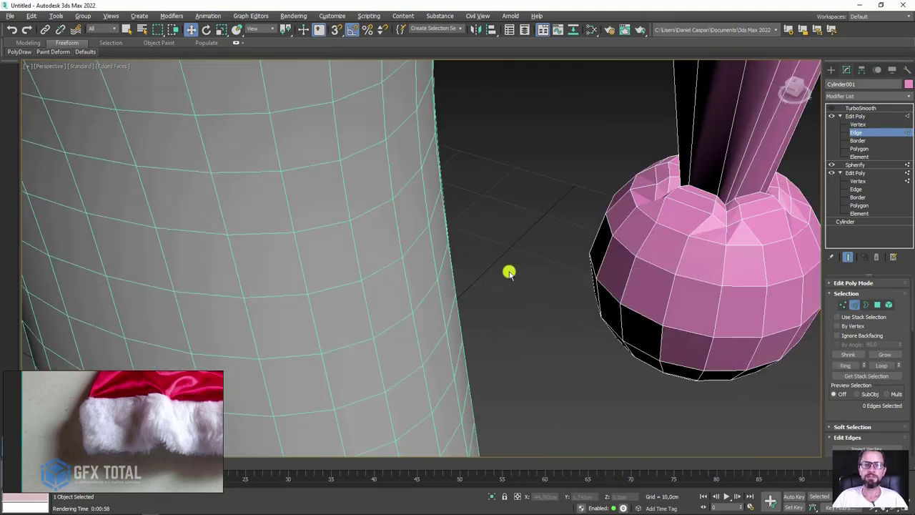
{"action": "key", "text": "shift+z"}
{"action": "key", "text": "shift+z"}
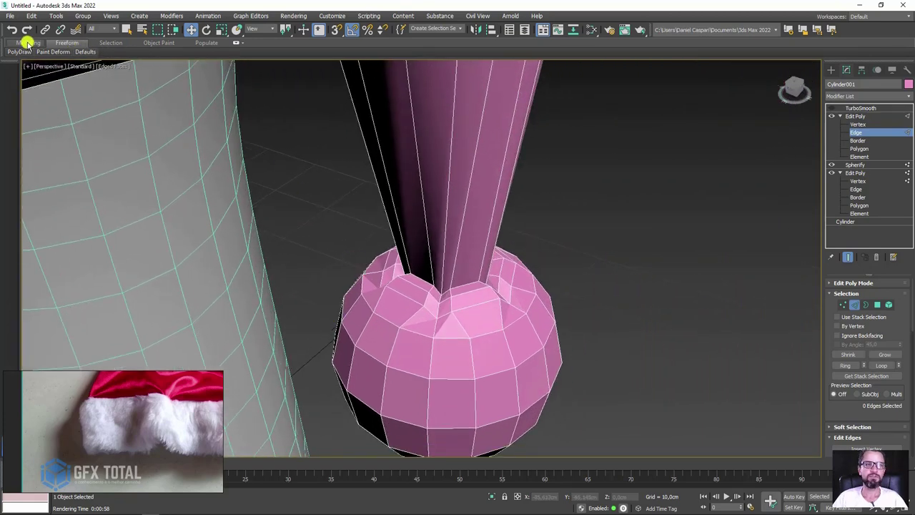
Step: Select the tip's base edge loop, shift it right and up, and exit sub-object mode
{"action": "left_click", "coordinate": [27, 43]}
{"action": "mouse_move", "coordinate": [111, 52]}
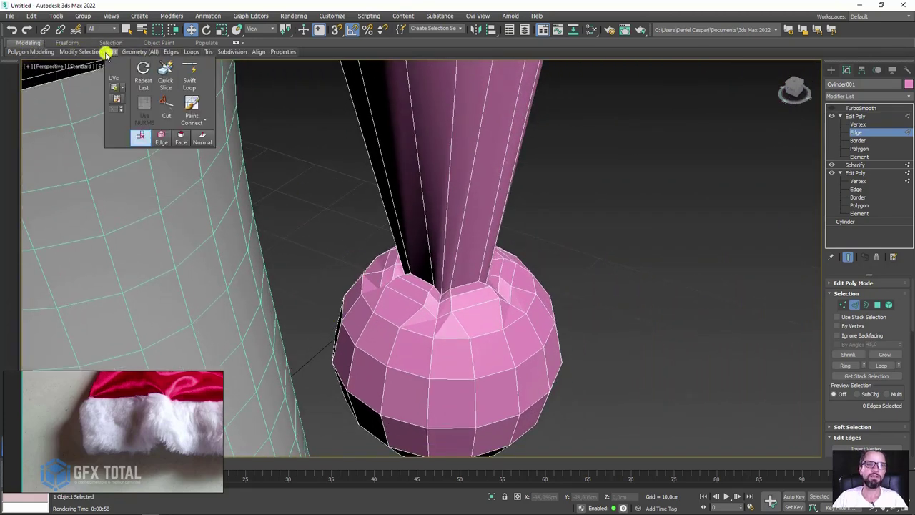
{"action": "scroll", "coordinate": [455, 308], "scroll_direction": "up", "scroll_amount": 2}
{"action": "double_click", "coordinate": [429, 273]}
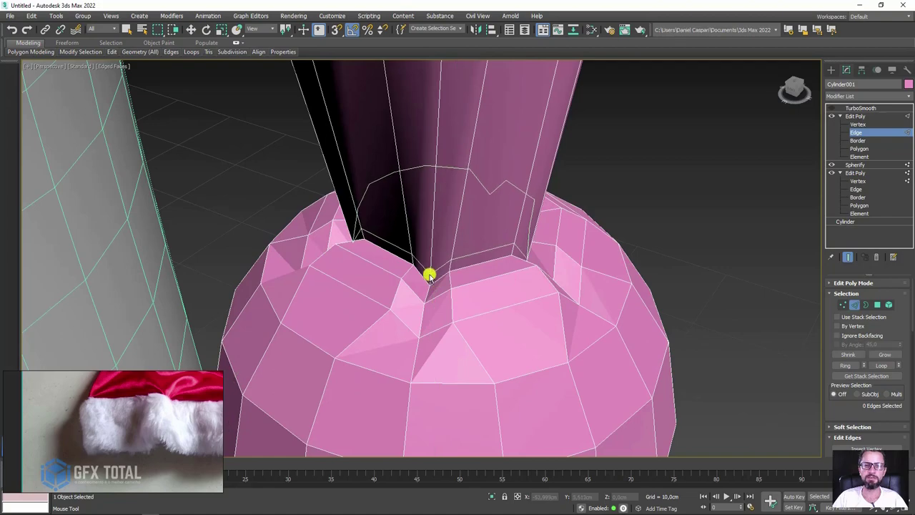
{"action": "scroll", "coordinate": [429, 277], "scroll_direction": "down", "scroll_amount": 2}
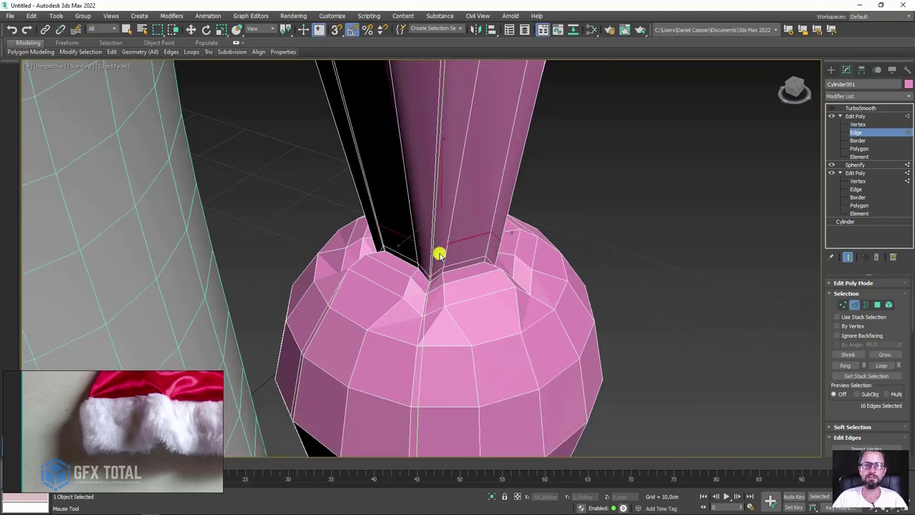
{"action": "key", "text": "w"}
{"action": "scroll", "coordinate": [529, 219], "scroll_direction": "down", "scroll_amount": 3}
{"action": "scroll", "coordinate": [603, 289], "scroll_direction": "down", "scroll_amount": 3}
{"action": "scroll", "coordinate": [539, 262], "scroll_direction": "up", "scroll_amount": 3}
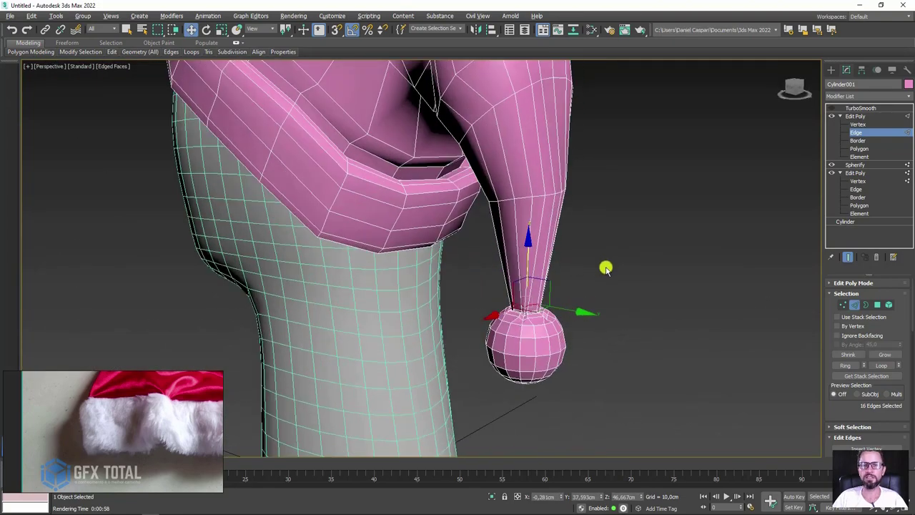
{"action": "scroll", "coordinate": [605, 265], "scroll_direction": "up", "scroll_amount": 2}
{"action": "left_click_drag", "start_coordinate": [530, 272], "coordinate": [679, 258]}
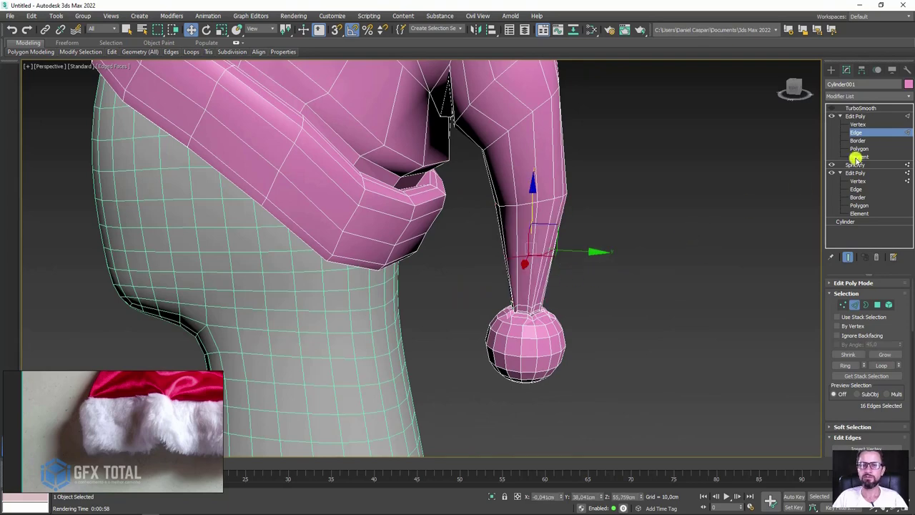
{"action": "left_click", "coordinate": [855, 116]}
{"action": "left_click", "coordinate": [840, 117]}
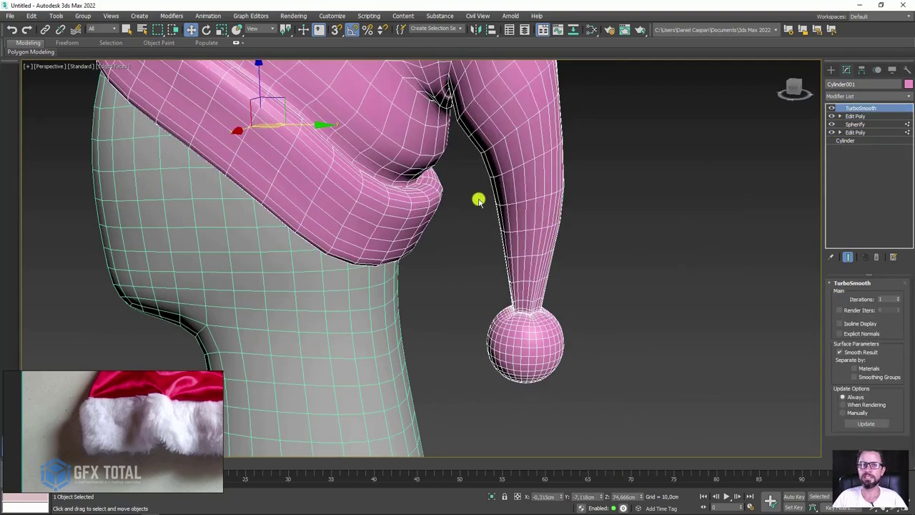
Step: Isolate the hat and pick the Shift brush from Freeform > Paint Deform on its Edit Poly
{"action": "key", "text": "alt+q"}
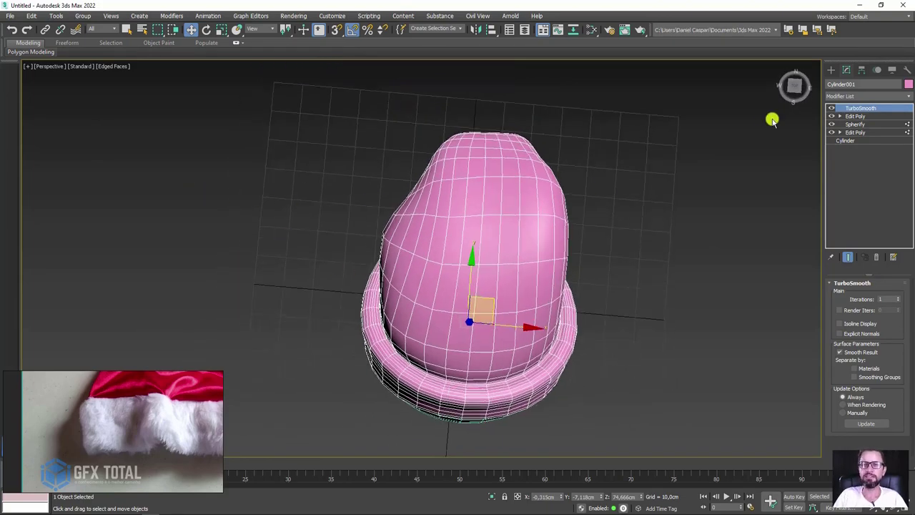
{"action": "left_click", "coordinate": [851, 116]}
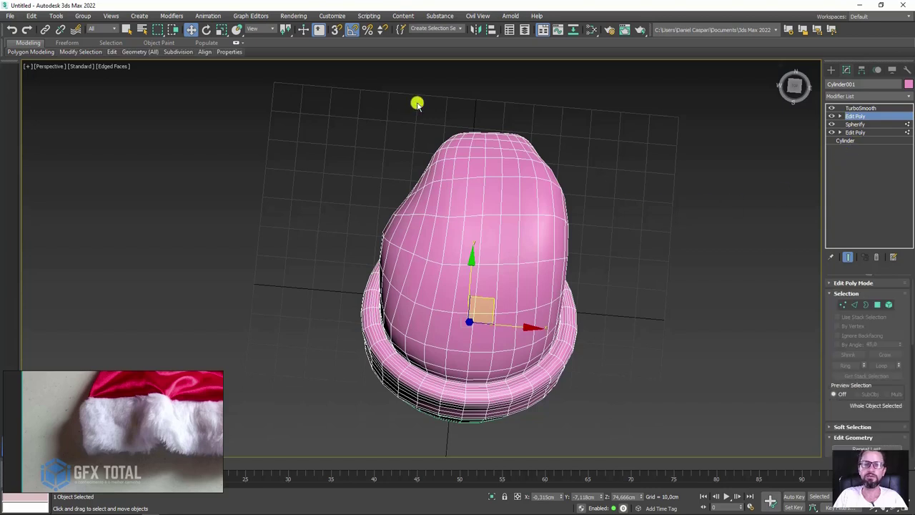
{"action": "mouse_move", "coordinate": [80, 52]}
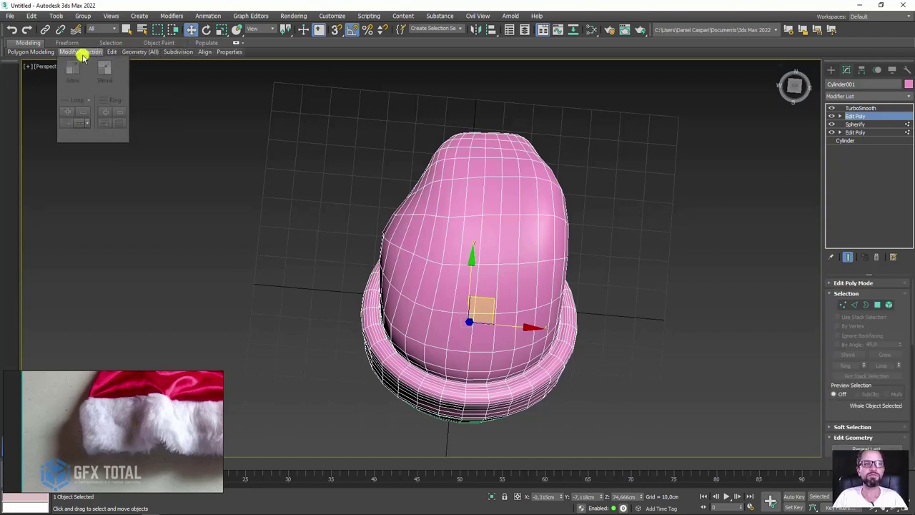
{"action": "left_click", "coordinate": [66, 43]}
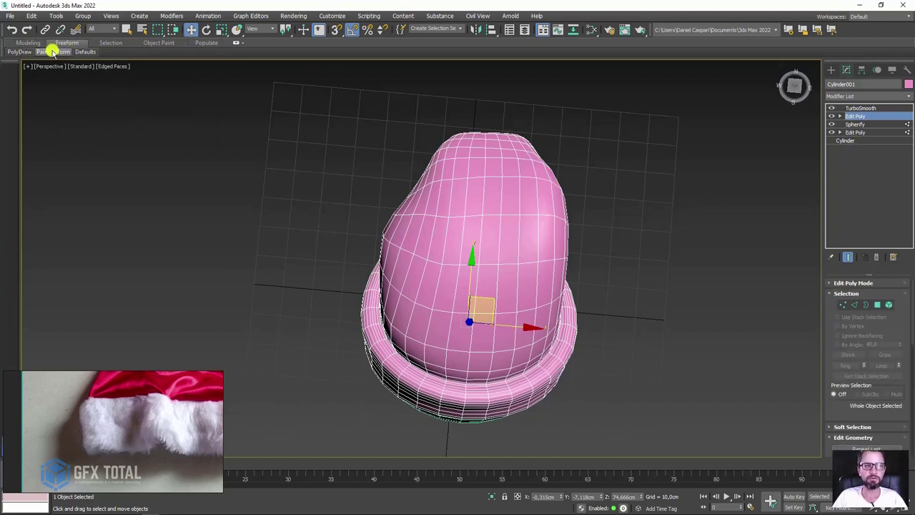
{"action": "left_click", "coordinate": [44, 68]}
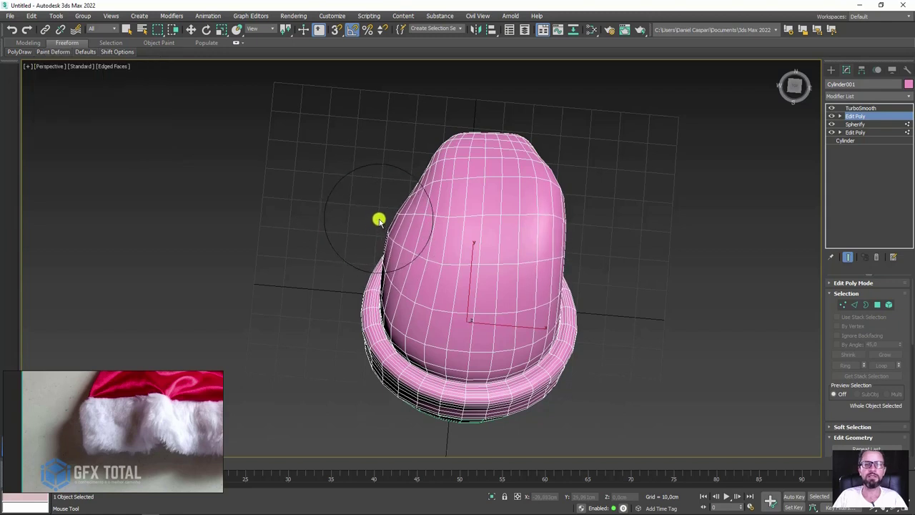
Step: Pull the hat's upper right side down and outward with Shift brush strokes
{"action": "middle_click_drag", "start_coordinate": [379, 220], "coordinate": [379, 193], "text": "alt"}
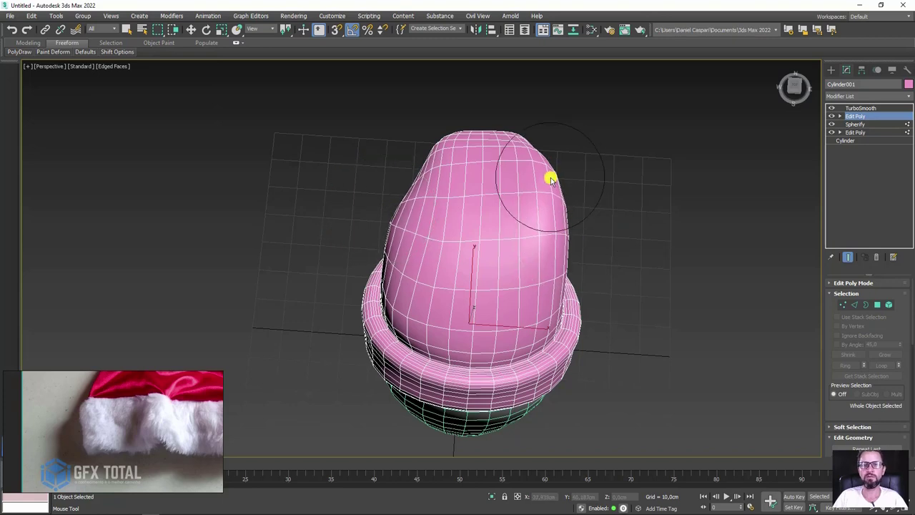
{"action": "left_click_drag", "start_coordinate": [550, 179], "coordinate": [525, 221]}
{"action": "middle_click_drag", "start_coordinate": [525, 221], "coordinate": [548, 192], "text": "alt"}
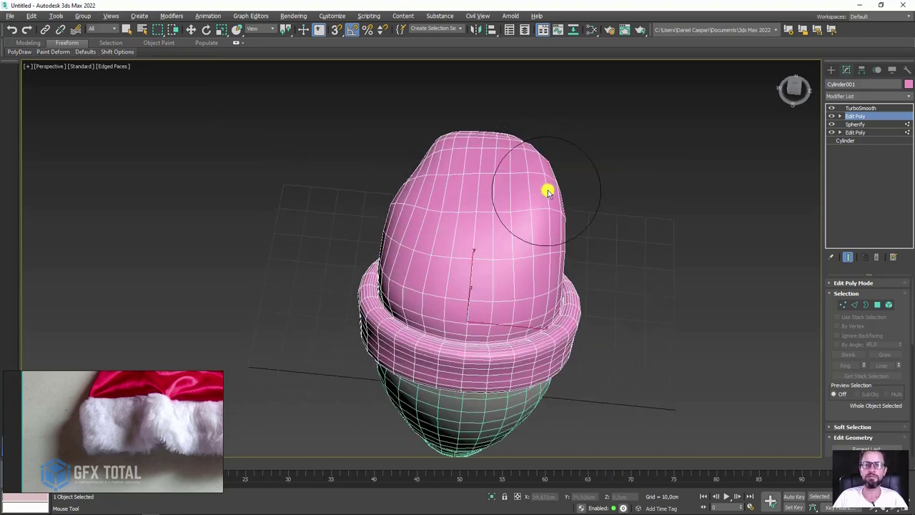
{"action": "left_click_drag", "start_coordinate": [548, 191], "coordinate": [543, 155]}
{"action": "middle_click_drag", "start_coordinate": [525, 179], "coordinate": [484, 139], "text": "alt"}
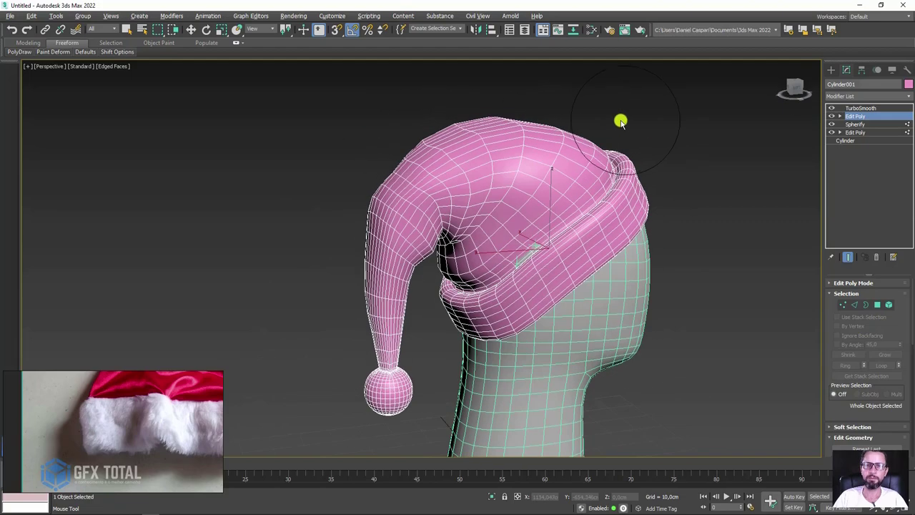
{"action": "mouse_move", "coordinate": [619, 119]}
{"action": "middle_mouse_down", "text": "alt"}
{"action": "mouse_move", "coordinate": [569, 159]}
{"action": "mouse_move", "coordinate": [557, 193]}
{"action": "mouse_move", "coordinate": [601, 163]}
{"action": "middle_mouse_up", "text": "alt"}
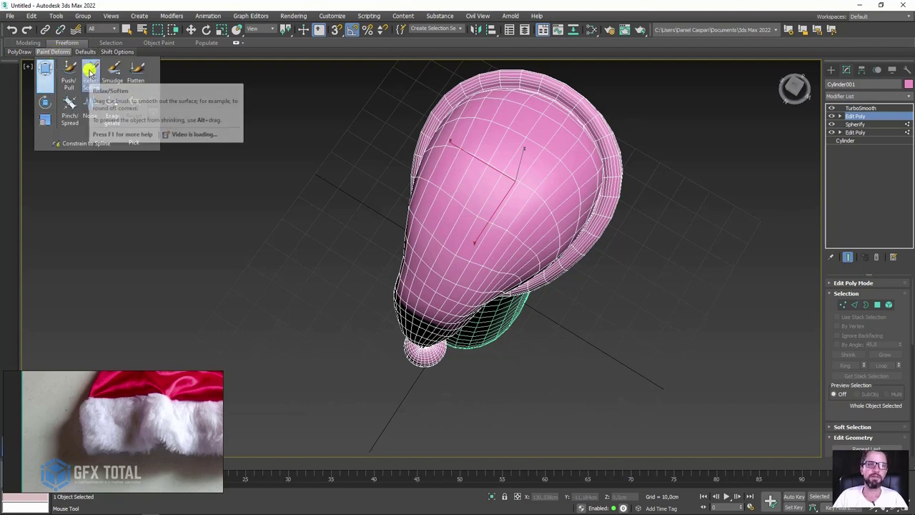
Step: Use the Exaggerate brush to fill out the crease near the hat's tip
{"action": "left_click", "coordinate": [114, 74]}
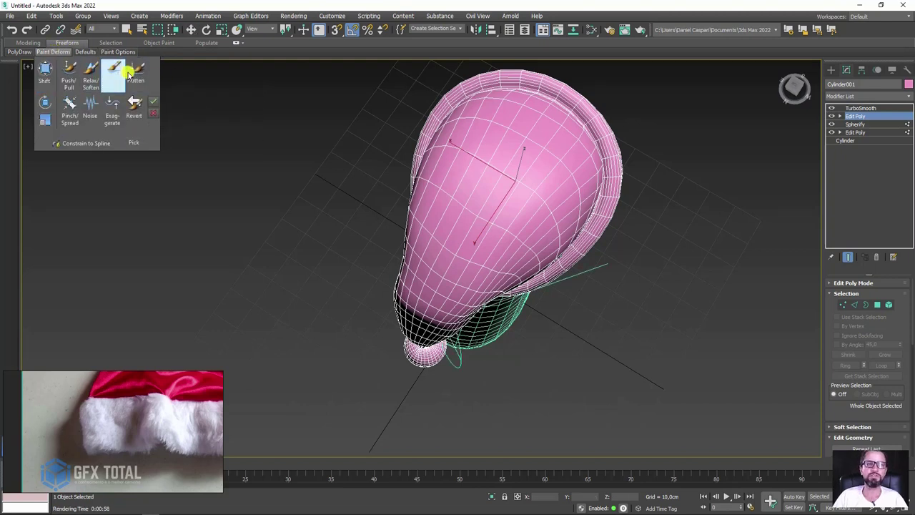
{"action": "left_click", "coordinate": [118, 109]}
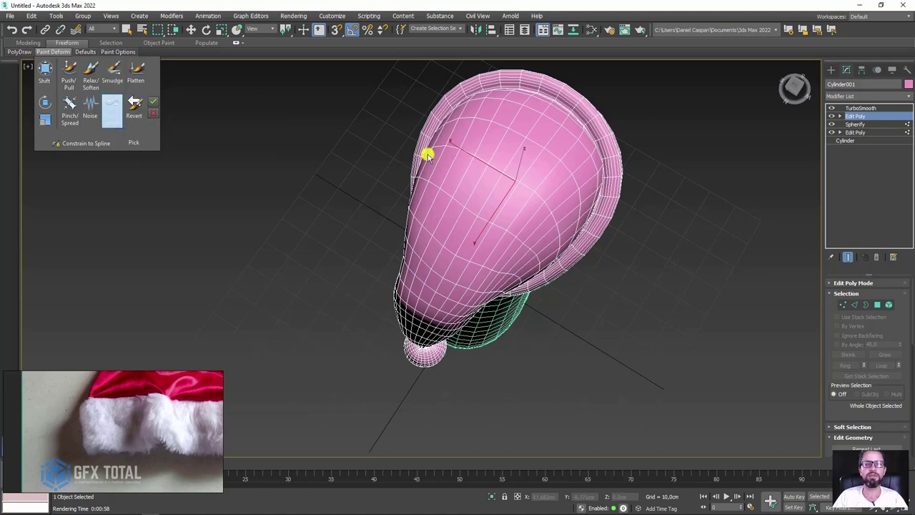
{"action": "mouse_move", "coordinate": [427, 153]}
{"action": "middle_mouse_down", "text": "alt"}
{"action": "mouse_move", "coordinate": [484, 169]}
{"action": "mouse_move", "coordinate": [454, 215]}
{"action": "middle_mouse_up", "text": "alt"}
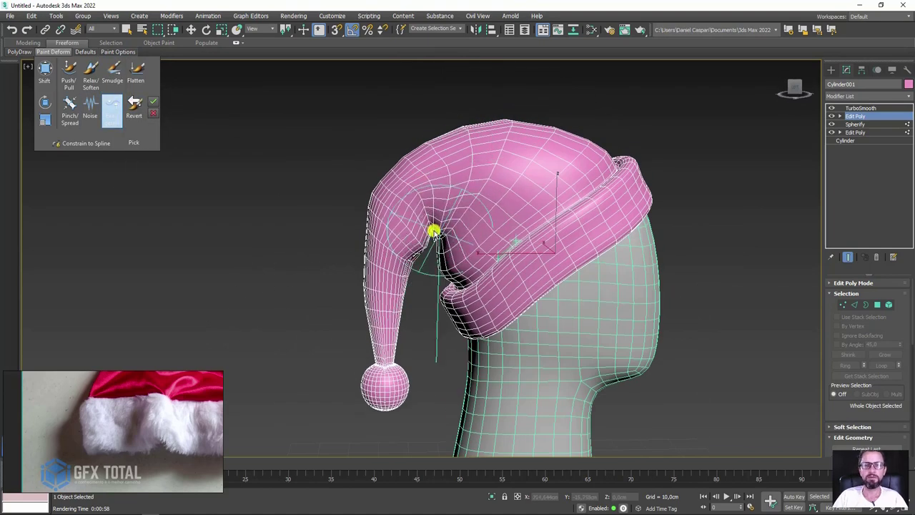
{"action": "right_click", "coordinate": [433, 229]}
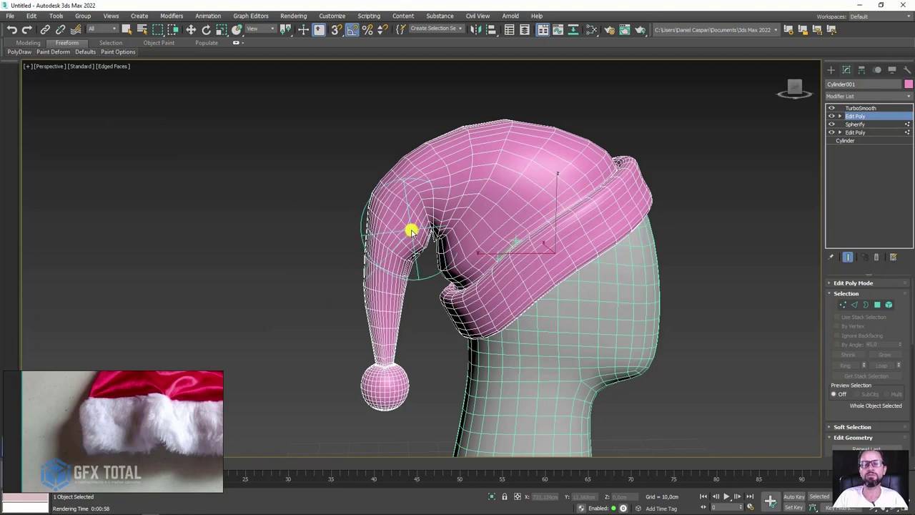
{"action": "mouse_move", "coordinate": [428, 225]}
{"action": "left_mouse_down"}
{"action": "mouse_move", "coordinate": [434, 207]}
{"action": "mouse_move", "coordinate": [395, 157]}
{"action": "left_mouse_up"}
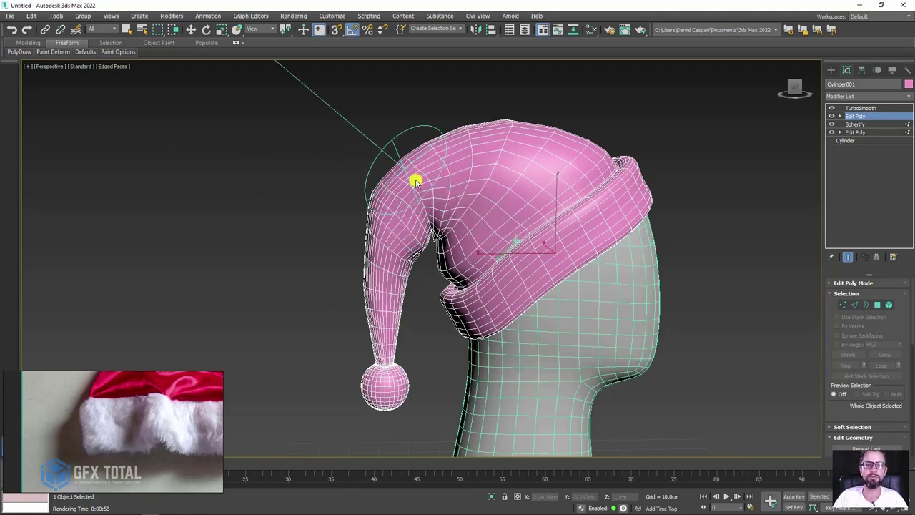
{"action": "middle_click_drag", "start_coordinate": [415, 180], "coordinate": [389, 172], "text": "alt"}
{"action": "mouse_move", "coordinate": [53, 51]}
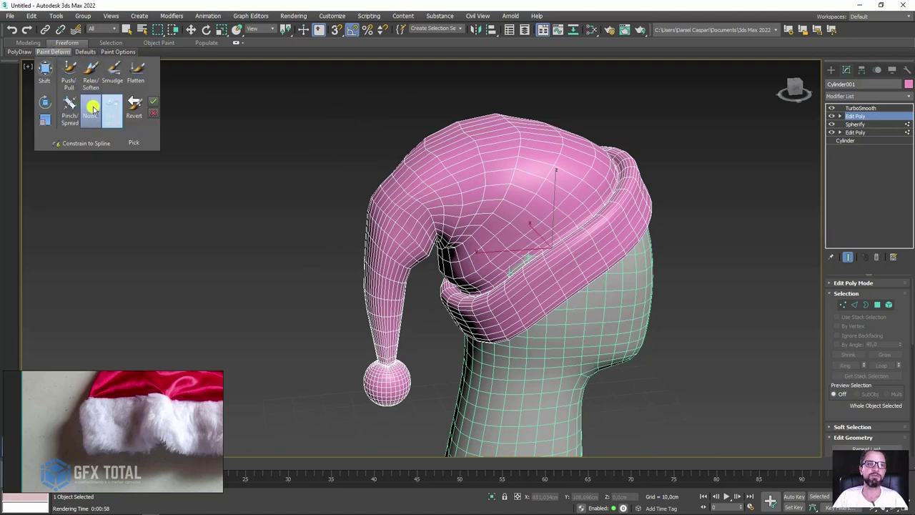
Step: Add Noise-brush wrinkles across the hat top, into the fold crease, and along the drooping tip
{"action": "left_click", "coordinate": [93, 109]}
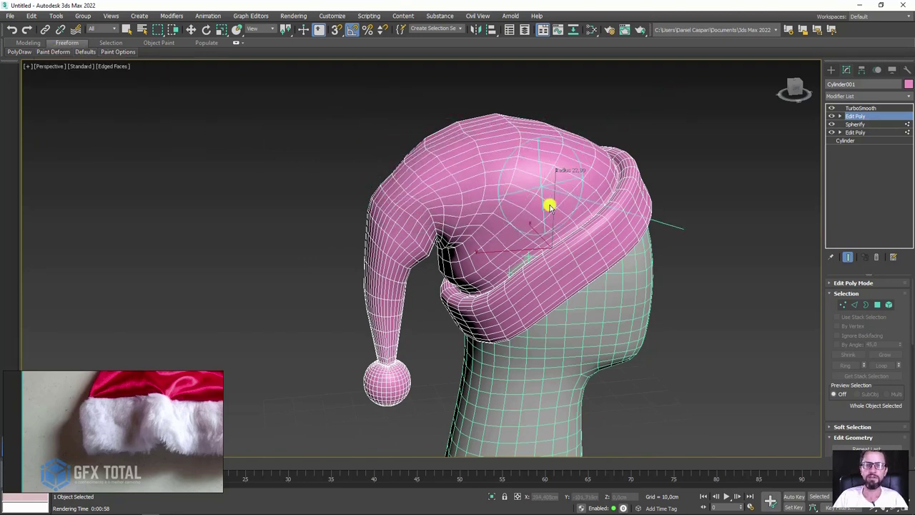
{"action": "left_click_drag", "start_coordinate": [569, 223], "coordinate": [490, 219]}
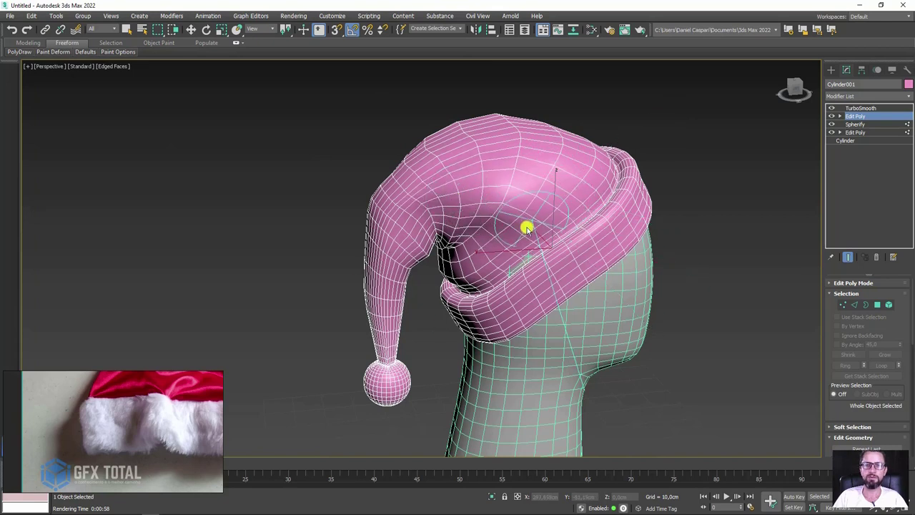
{"action": "mouse_move", "coordinate": [514, 215]}
{"action": "left_mouse_down"}
{"action": "mouse_move", "coordinate": [535, 190]}
{"action": "mouse_move", "coordinate": [505, 196]}
{"action": "mouse_move", "coordinate": [517, 176]}
{"action": "mouse_move", "coordinate": [467, 163]}
{"action": "left_mouse_up"}
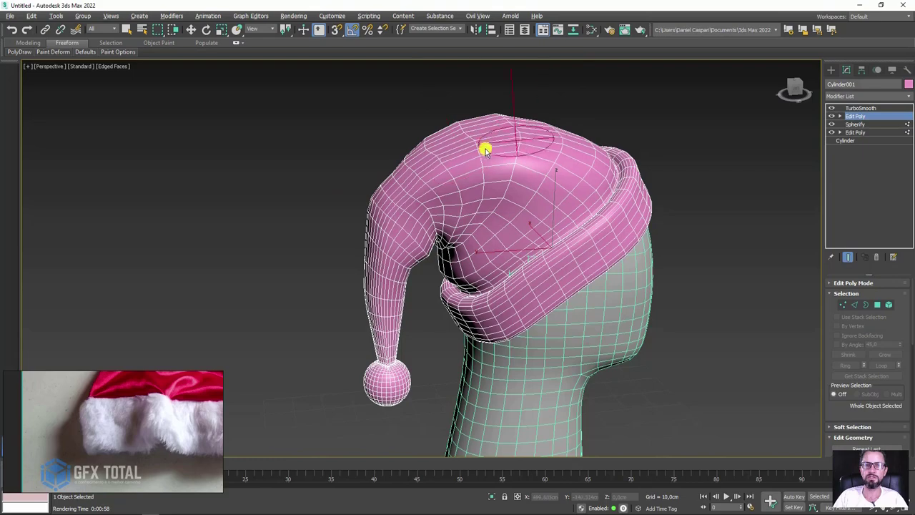
{"action": "middle_click_drag", "start_coordinate": [533, 128], "coordinate": [564, 198], "text": "alt"}
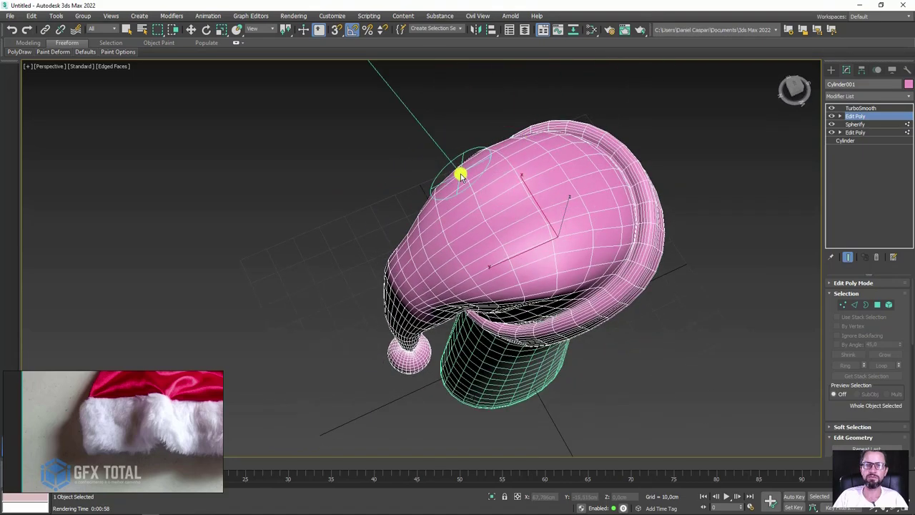
{"action": "middle_click_drag", "start_coordinate": [459, 172], "coordinate": [468, 210], "text": "alt"}
{"action": "mouse_move", "coordinate": [441, 228]}
{"action": "left_mouse_down"}
{"action": "mouse_move", "coordinate": [514, 245]}
{"action": "mouse_move", "coordinate": [444, 231]}
{"action": "left_mouse_up"}
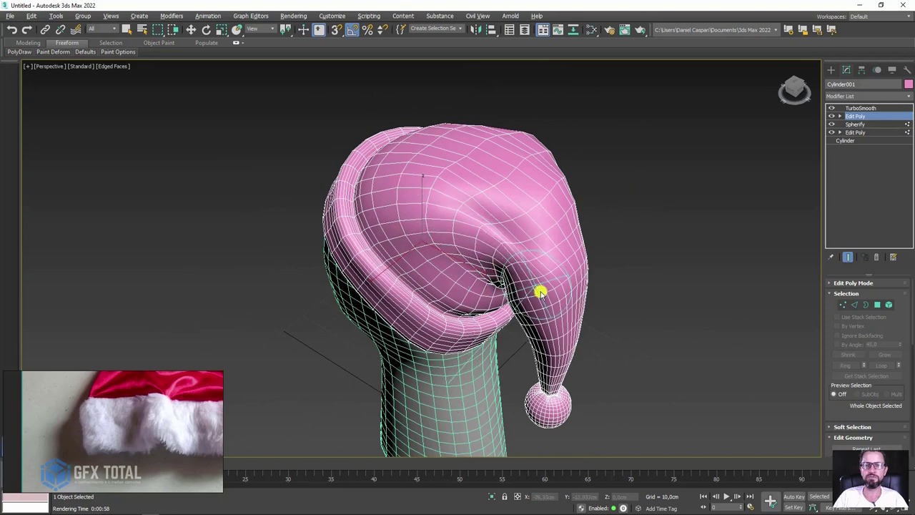
{"action": "mouse_move", "coordinate": [541, 290]}
{"action": "left_mouse_down"}
{"action": "mouse_move", "coordinate": [560, 282]}
{"action": "mouse_move", "coordinate": [552, 347]}
{"action": "mouse_move", "coordinate": [564, 261]}
{"action": "left_mouse_up"}
Step: Review the sculpted hat from several sides, select the Relax brush, then leave sculpting
{"action": "mouse_move", "coordinate": [564, 261]}
{"action": "middle_mouse_down", "text": "alt"}
{"action": "mouse_move", "coordinate": [596, 261]}
{"action": "mouse_move", "coordinate": [519, 219]}
{"action": "middle_mouse_up", "text": "alt"}
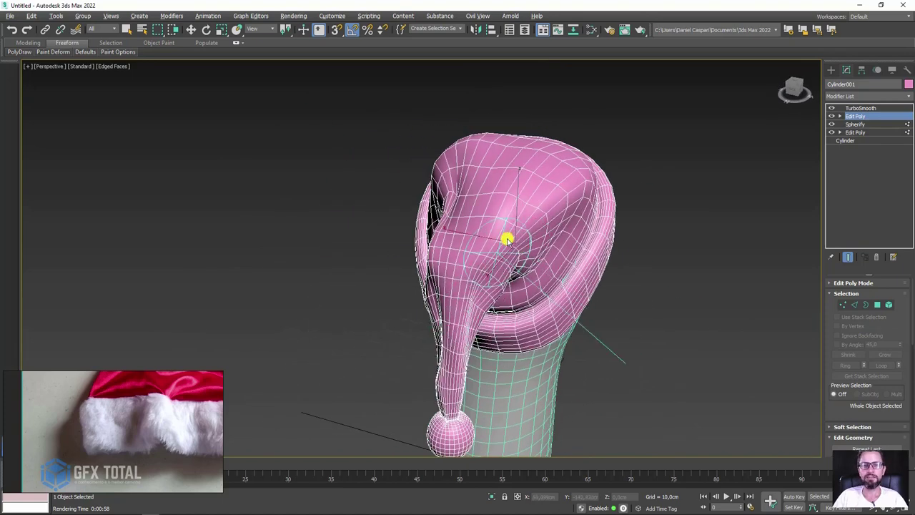
{"action": "middle_click_drag", "start_coordinate": [454, 310], "coordinate": [511, 302], "text": "alt"}
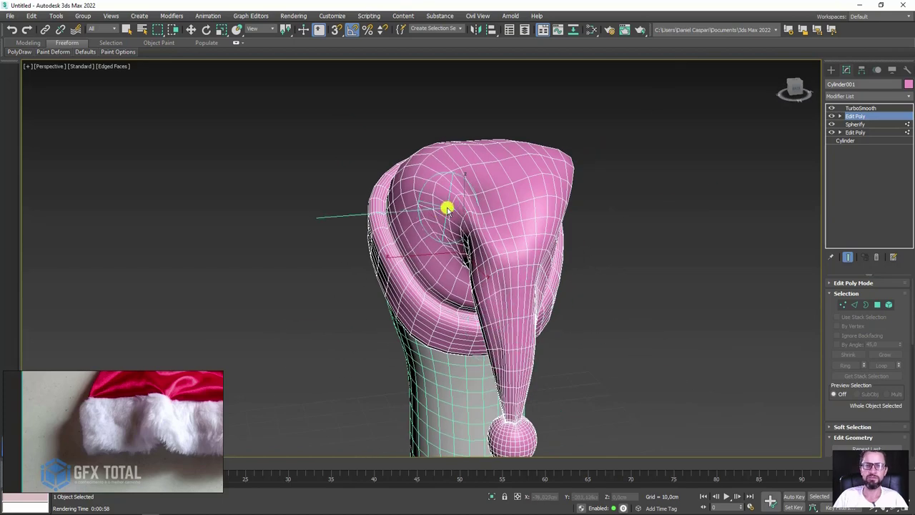
{"action": "mouse_move", "coordinate": [454, 265]}
{"action": "middle_mouse_down", "text": "alt"}
{"action": "mouse_move", "coordinate": [433, 229]}
{"action": "mouse_move", "coordinate": [515, 207]}
{"action": "mouse_move", "coordinate": [511, 215]}
{"action": "middle_mouse_up", "text": "alt"}
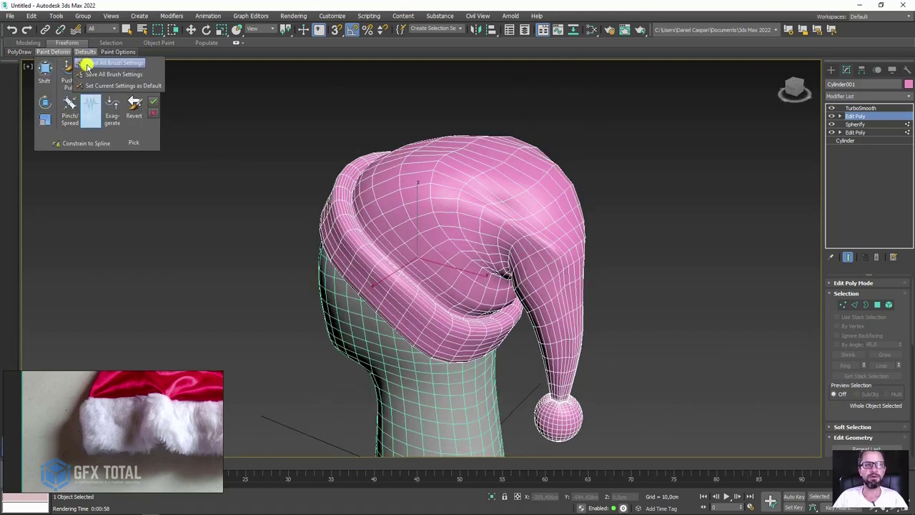
{"action": "left_click", "coordinate": [91, 71]}
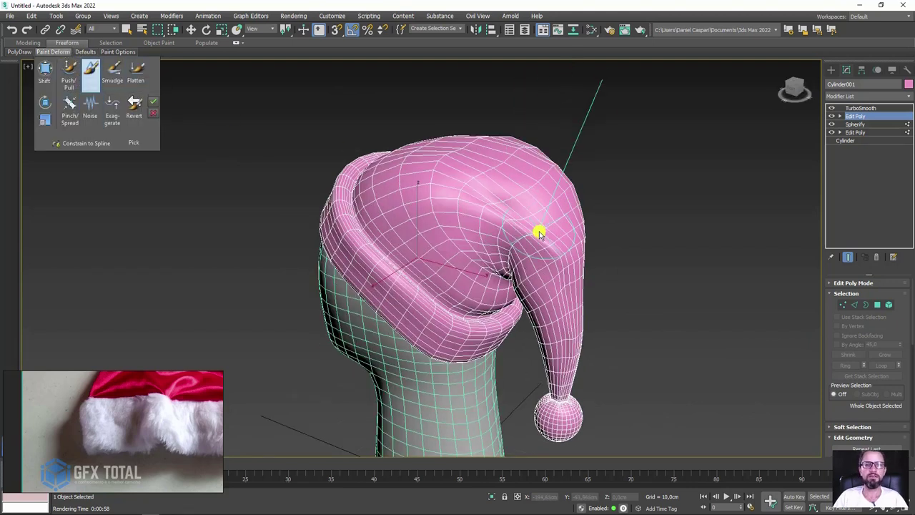
{"action": "middle_click_drag", "start_coordinate": [519, 208], "coordinate": [522, 172], "text": "alt"}
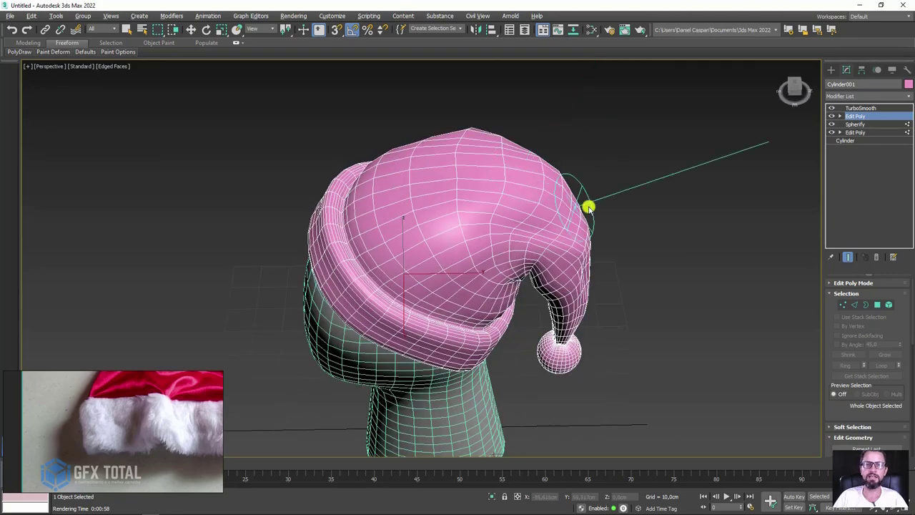
{"action": "key", "text": "w"}
{"action": "mouse_move", "coordinate": [588, 207]}
{"action": "middle_mouse_down", "text": "alt"}
{"action": "mouse_move", "coordinate": [607, 198]}
{"action": "mouse_move", "coordinate": [606, 237]}
{"action": "mouse_move", "coordinate": [601, 163]}
{"action": "middle_mouse_up", "text": "alt"}
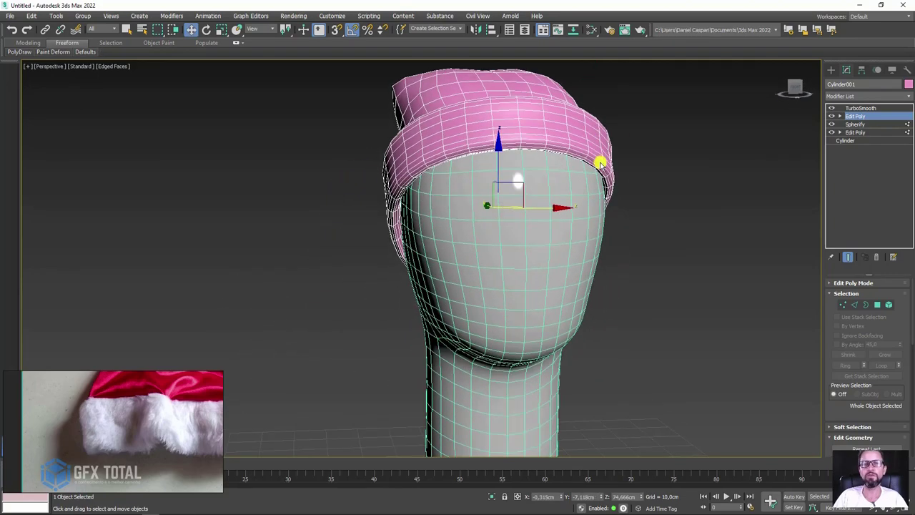
{"action": "scroll", "coordinate": [601, 163], "scroll_direction": "down", "scroll_amount": 3}
{"action": "key", "text": "z"}
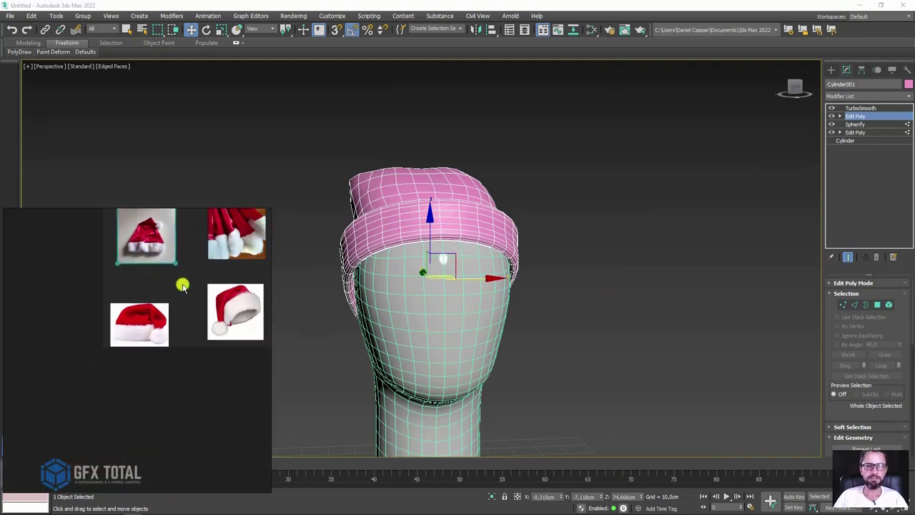
{"action": "mouse_move", "coordinate": [588, 243]}
{"action": "middle_mouse_down", "text": "alt"}
{"action": "mouse_move", "coordinate": [434, 220]}
{"action": "mouse_move", "coordinate": [434, 265]}
{"action": "mouse_move", "coordinate": [502, 255]}
{"action": "mouse_move", "coordinate": [434, 193]}
{"action": "middle_mouse_up", "text": "alt"}
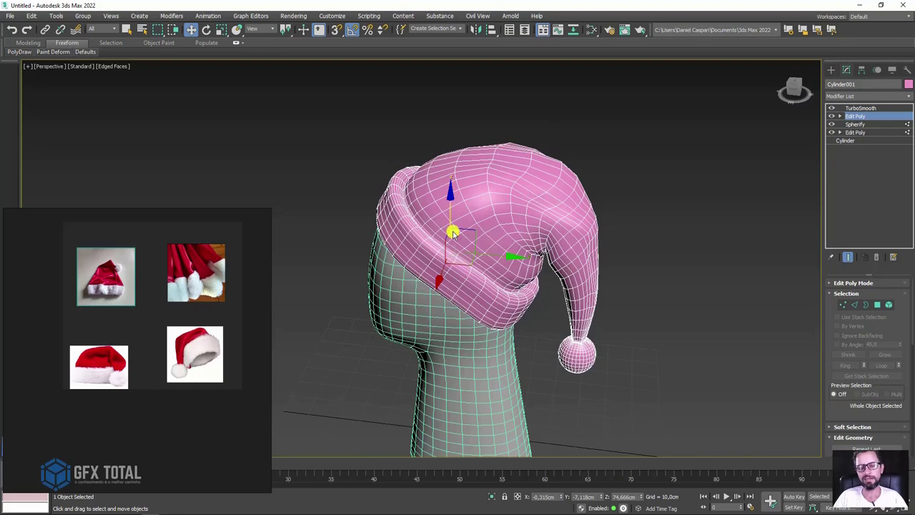
{"action": "scroll", "coordinate": [449, 226], "scroll_direction": "up", "scroll_amount": 2}
{"action": "mouse_move", "coordinate": [683, 230]}
{"action": "middle_mouse_down", "text": "alt"}
{"action": "mouse_move", "coordinate": [639, 224]}
{"action": "mouse_move", "coordinate": [622, 195]}
{"action": "middle_mouse_up", "text": "alt"}
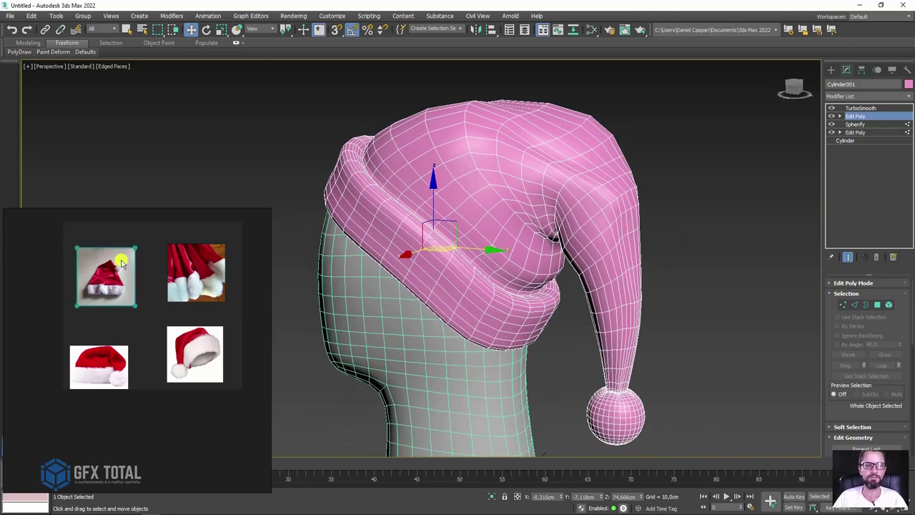